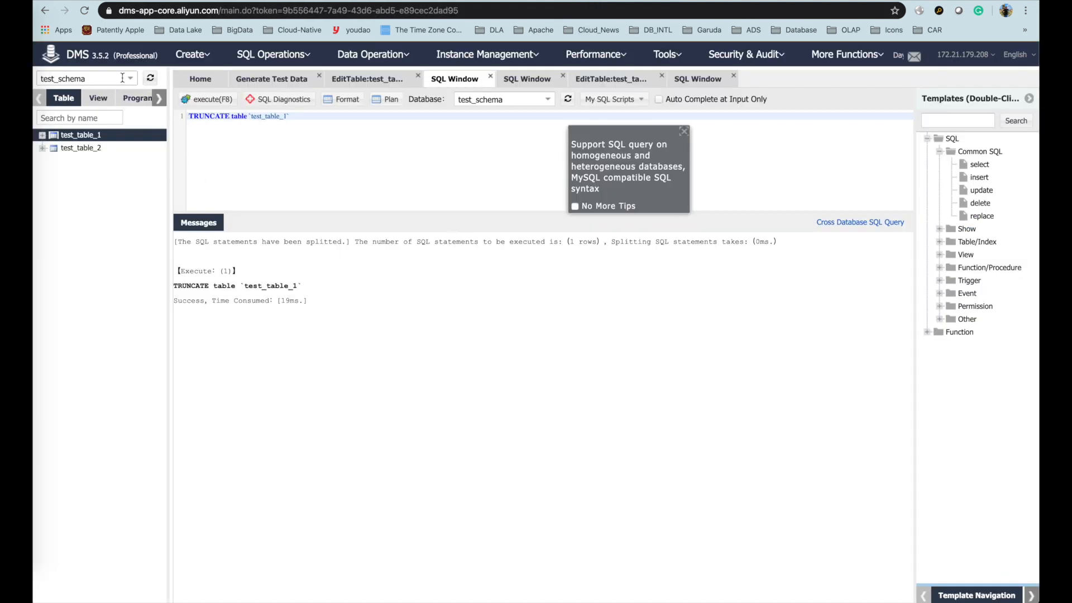
- Reload the DMS console page after emptying test_table_1 with TRUNCATE
key("super+r")
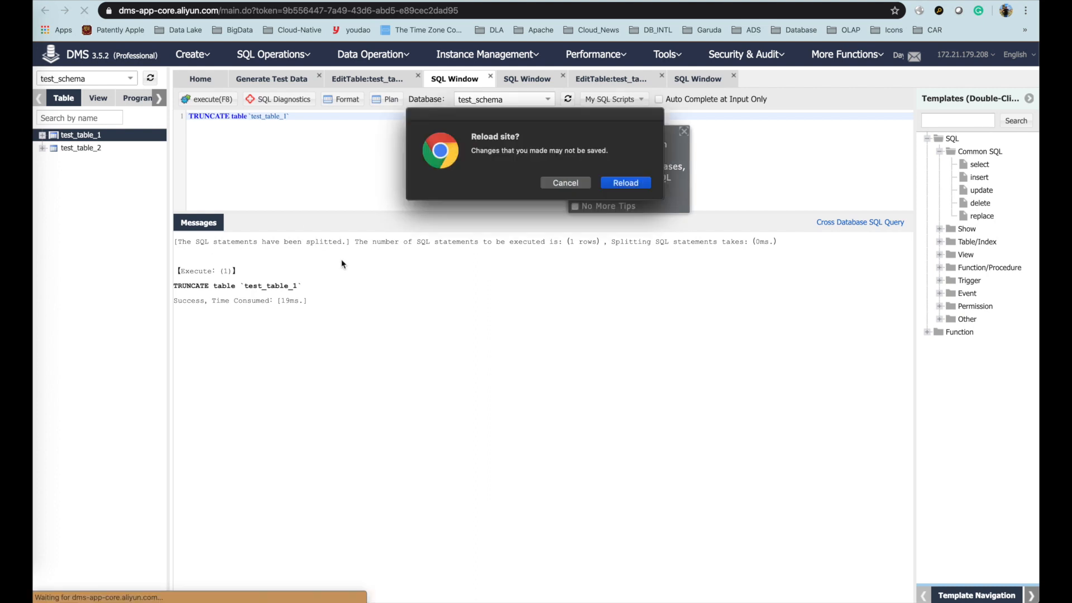
- Confirm the reload, list test_schema's tables, and check test_table_1 and test_table_2
left_click(625, 183)
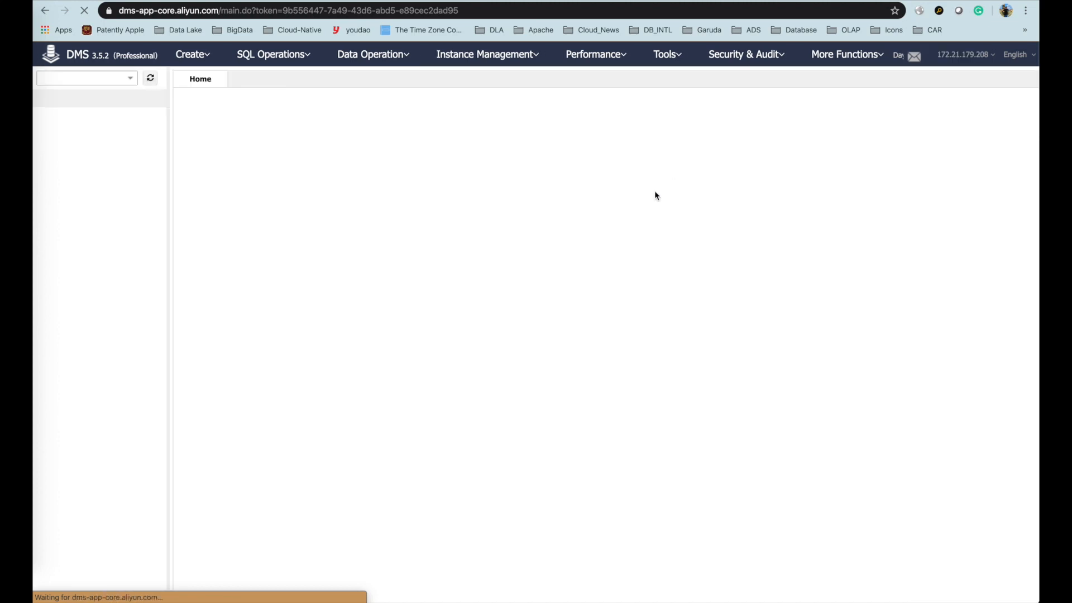
left_click(84, 79)
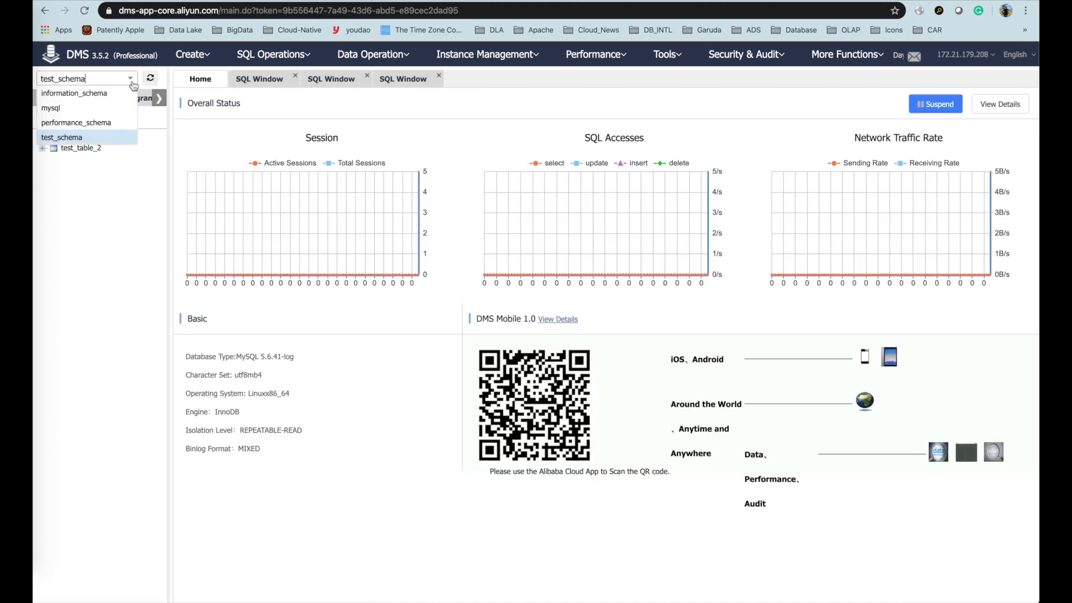
left_click(76, 138)
right_click(70, 135)
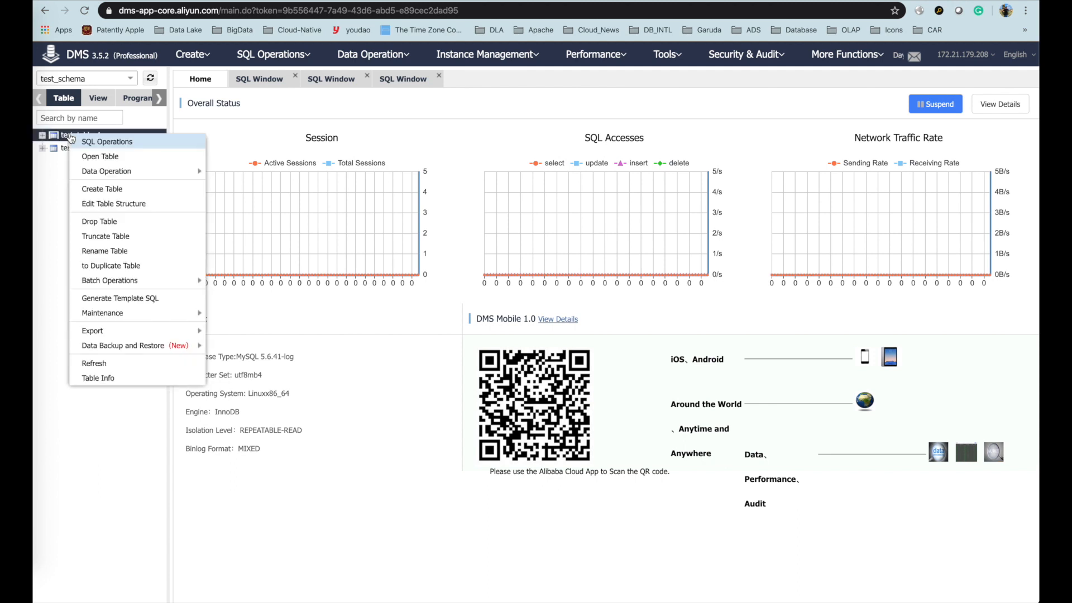
left_click(49, 166)
right_click(55, 147)
left_click(52, 198)
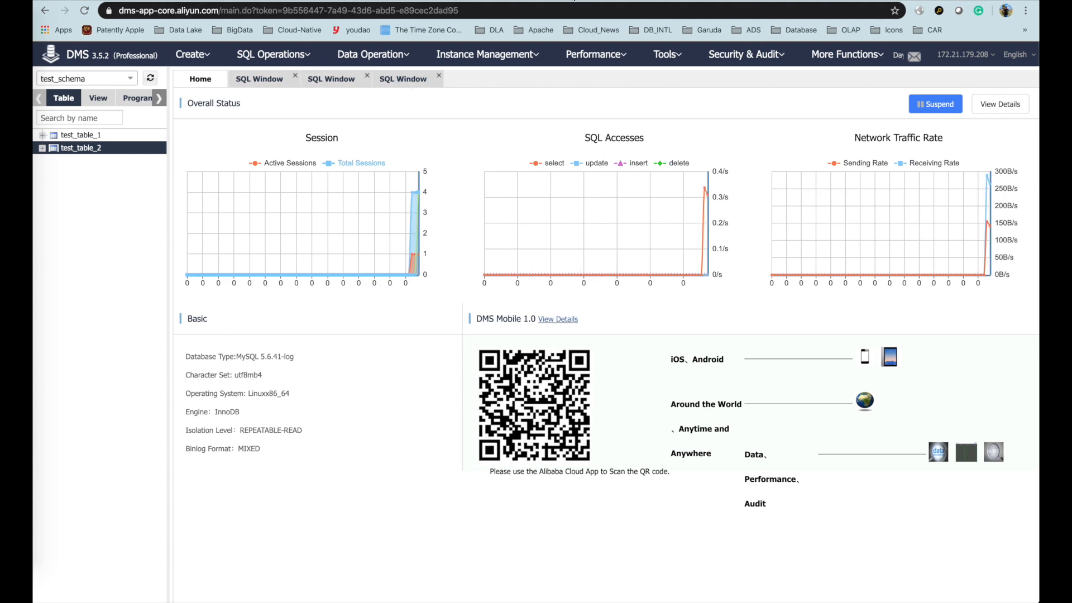
key("ctrl+Tab")
key("ctrl+Tab")
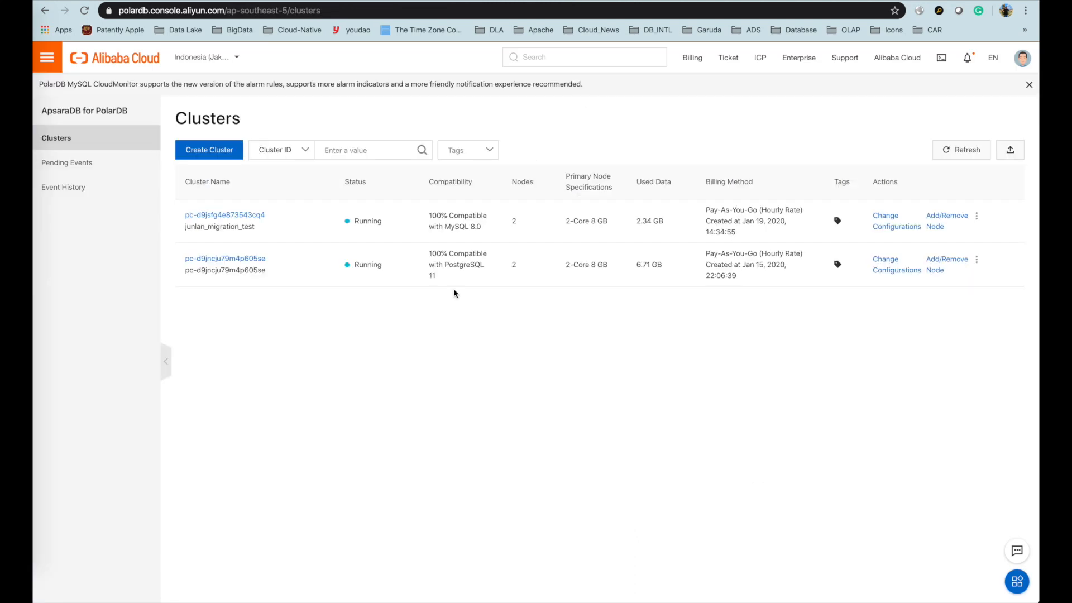
- Go to alibabacloud.com in a new tab and open the Alibaba Cloud console
key("ctrl+t")
type("www.alibaba")
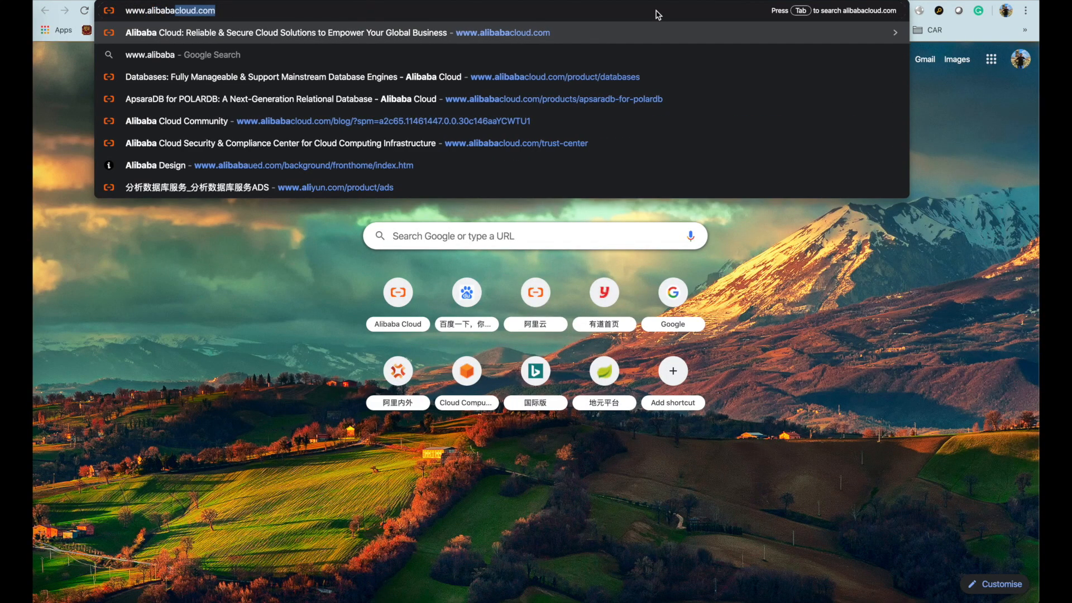
key("Return")
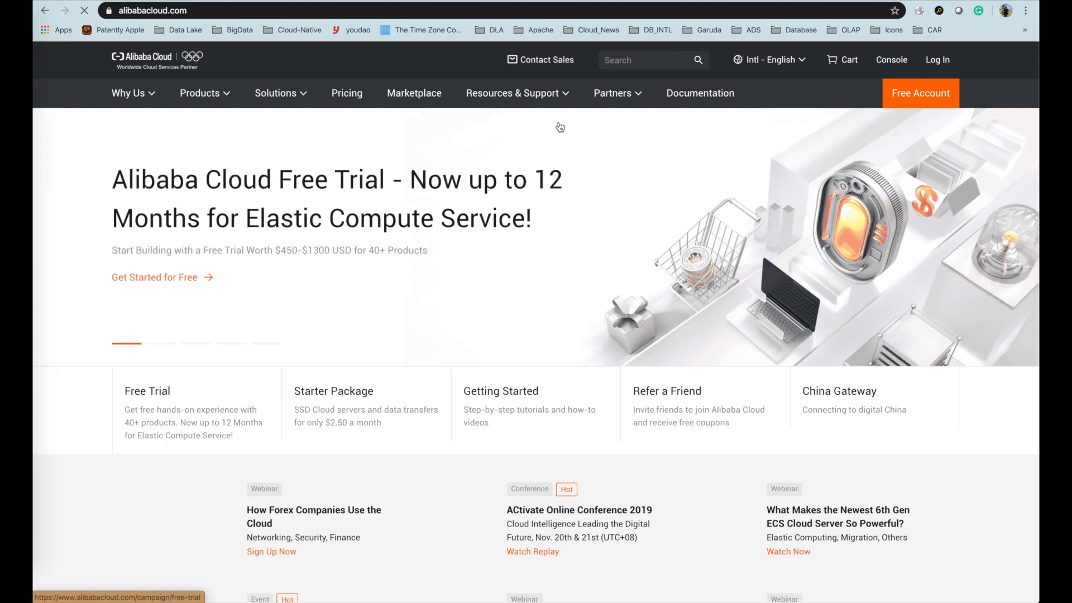
left_click(200, 95)
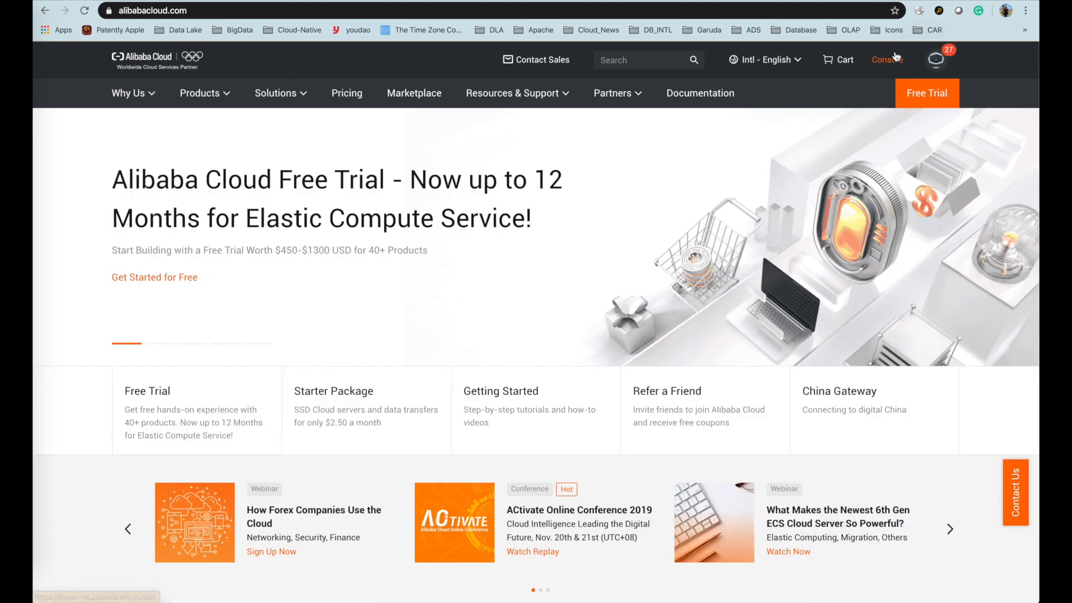
left_click(887, 60)
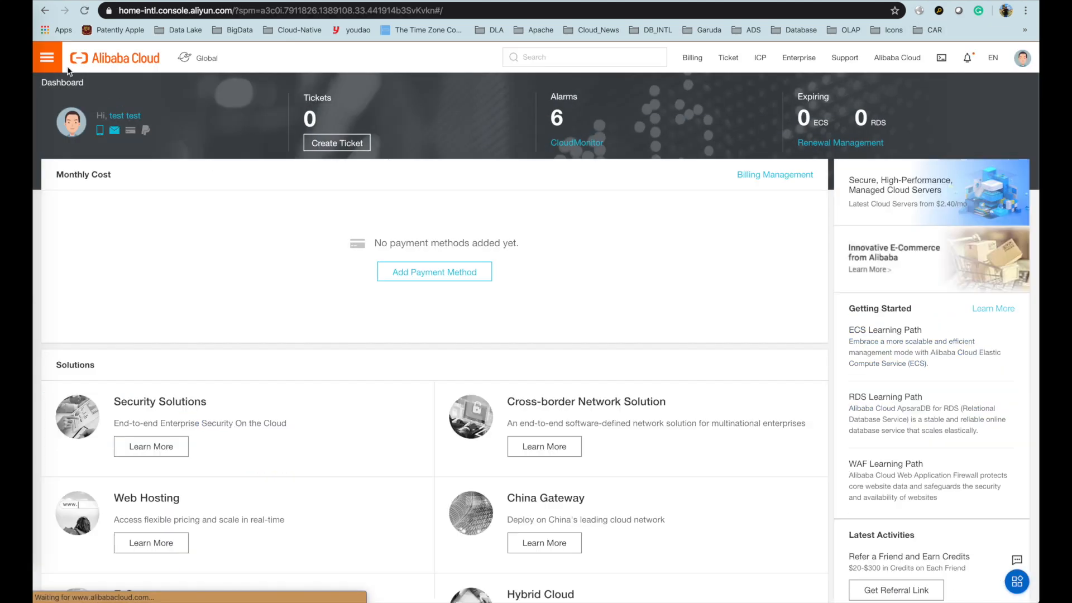
- Open Data Transmission Service from the full products list and start a new migration task
left_click(47, 58)
left_click(47, 60)
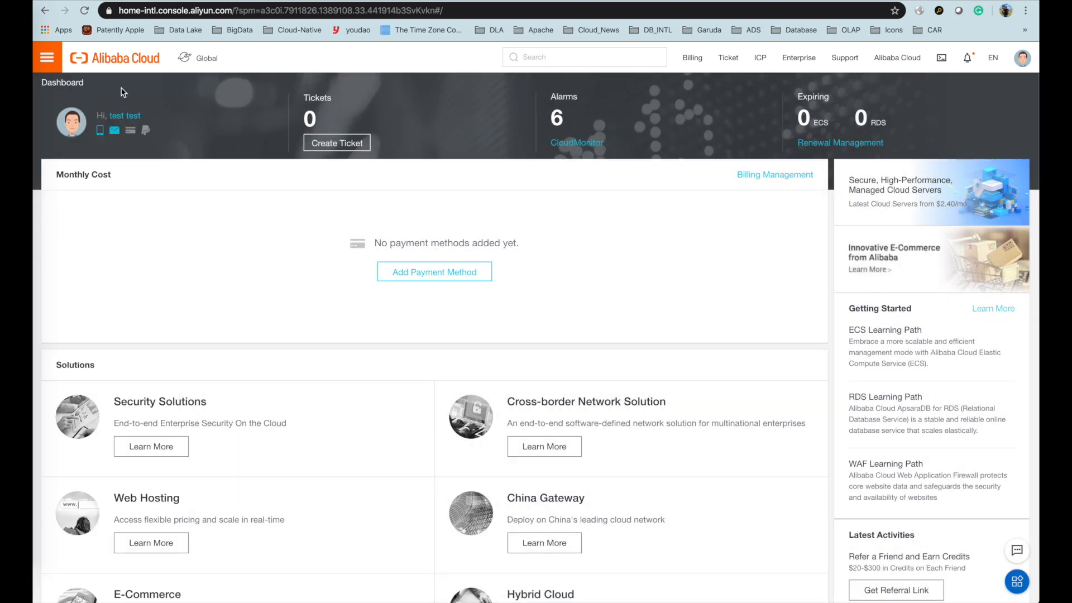
left_click(50, 63)
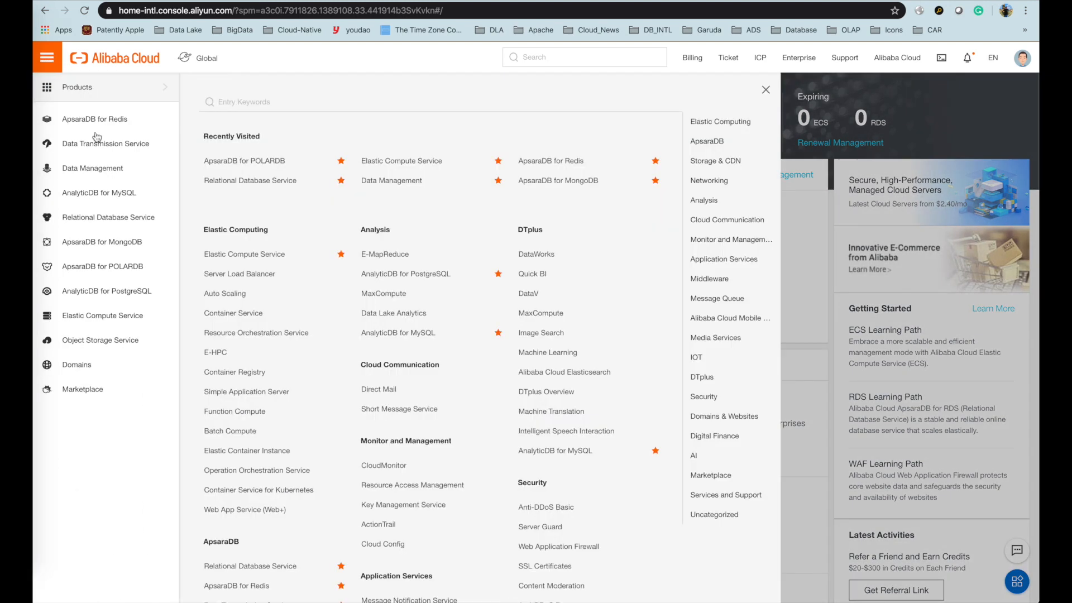
left_click(128, 148)
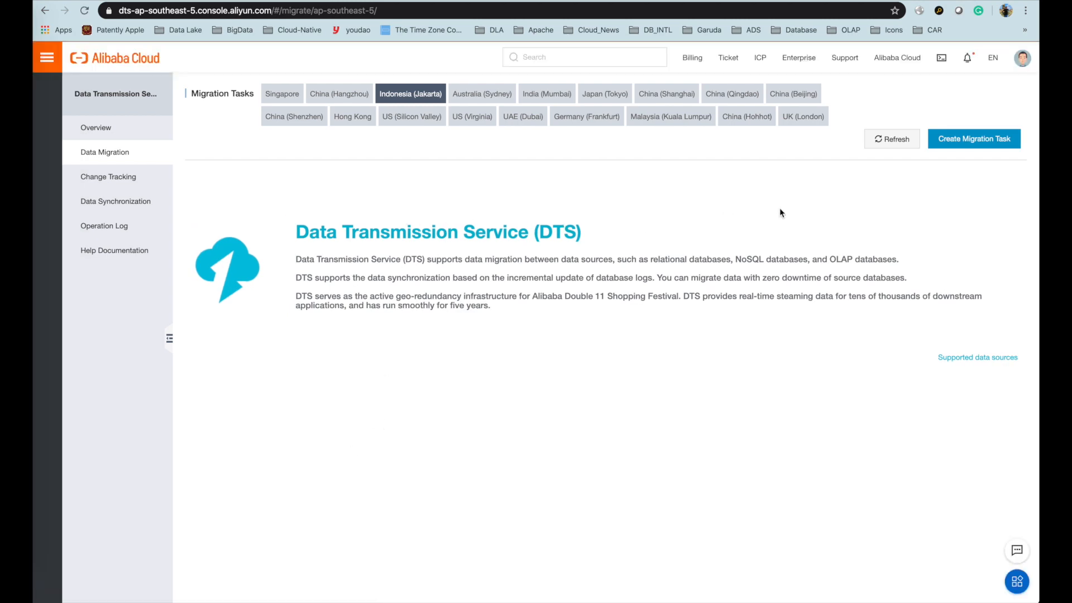
left_click(967, 141)
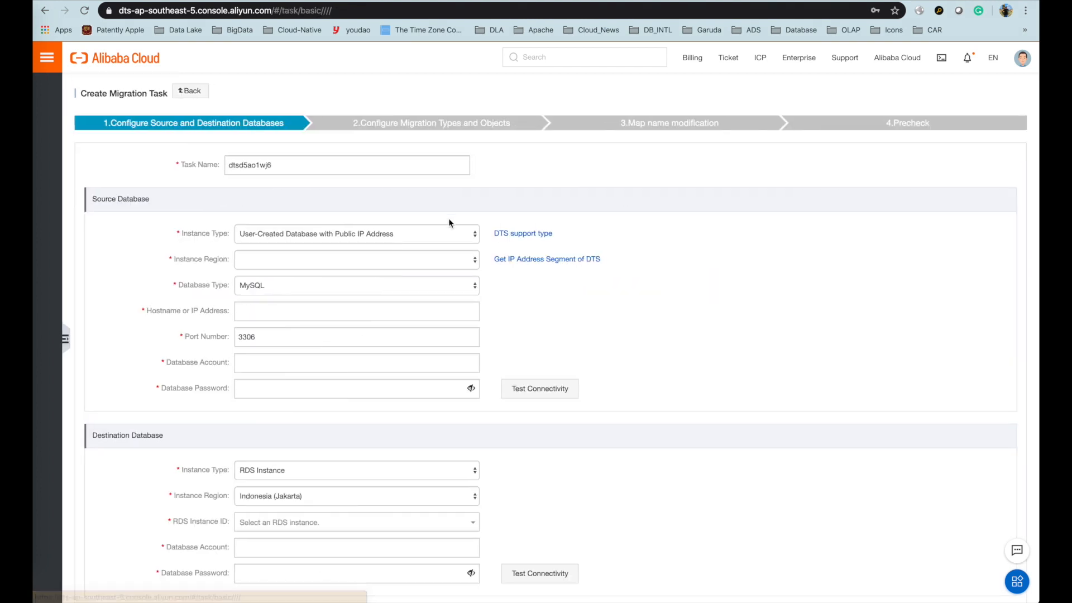
- Append '_ecs_mysql_polardb_mysql' to the migration task name
left_click(327, 232)
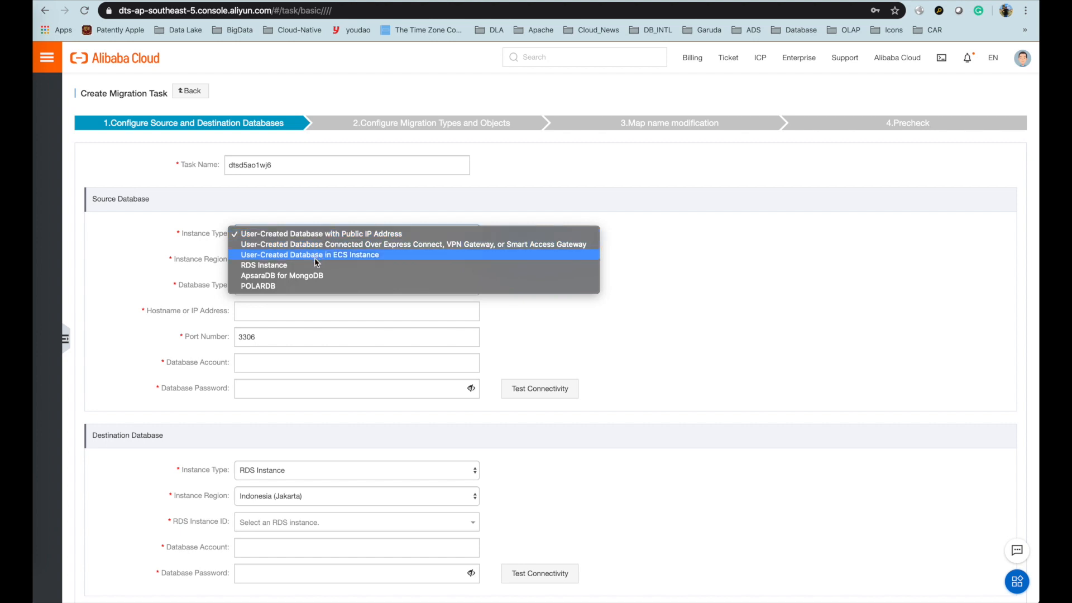
left_click(641, 335)
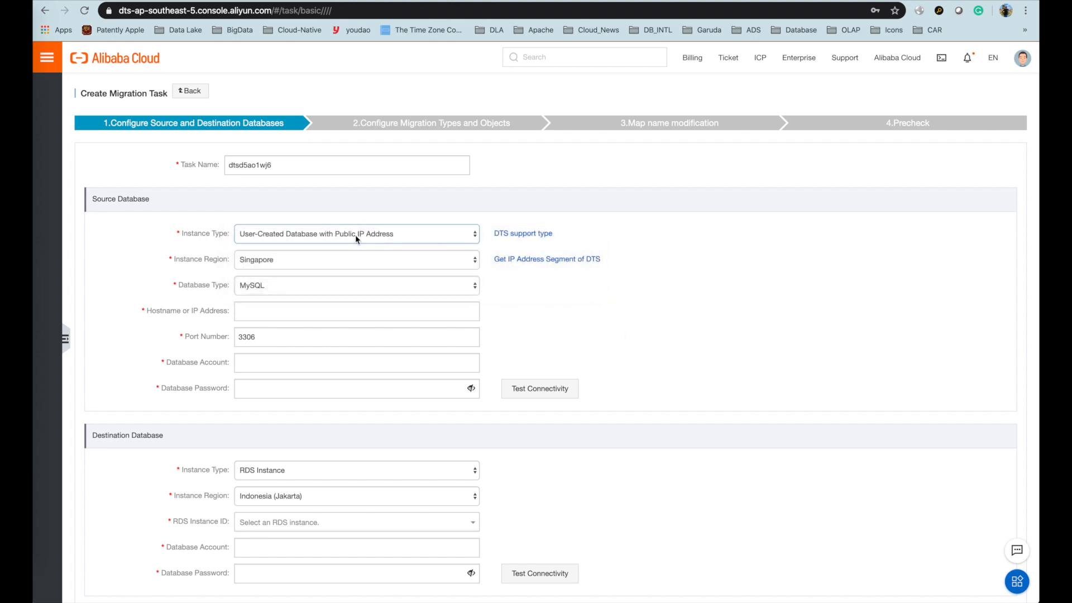
left_click(355, 237)
left_click(312, 180)
left_click(305, 161)
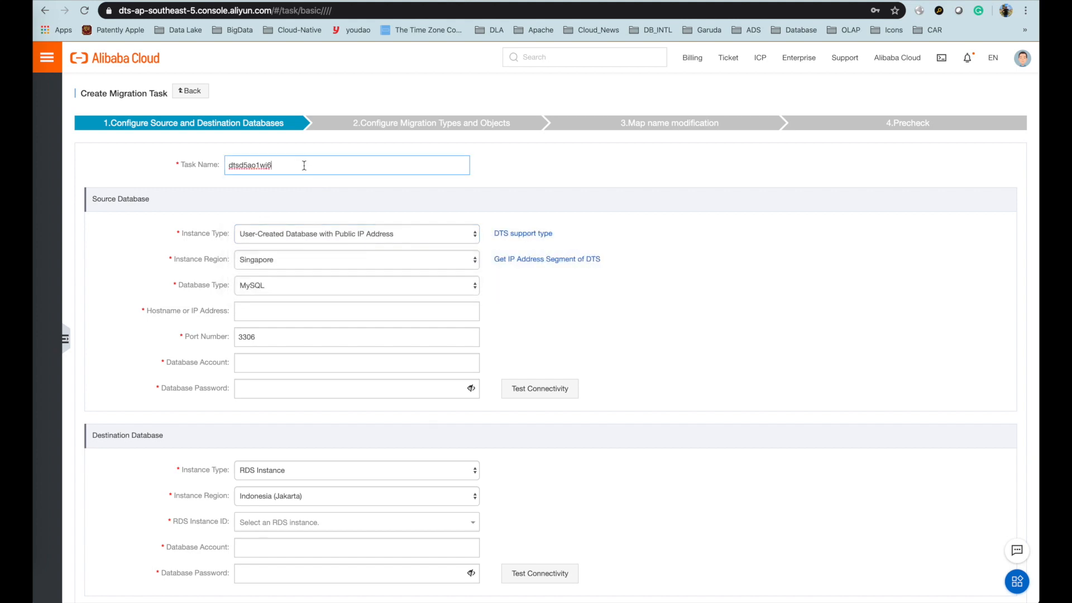
type("_ecs_")
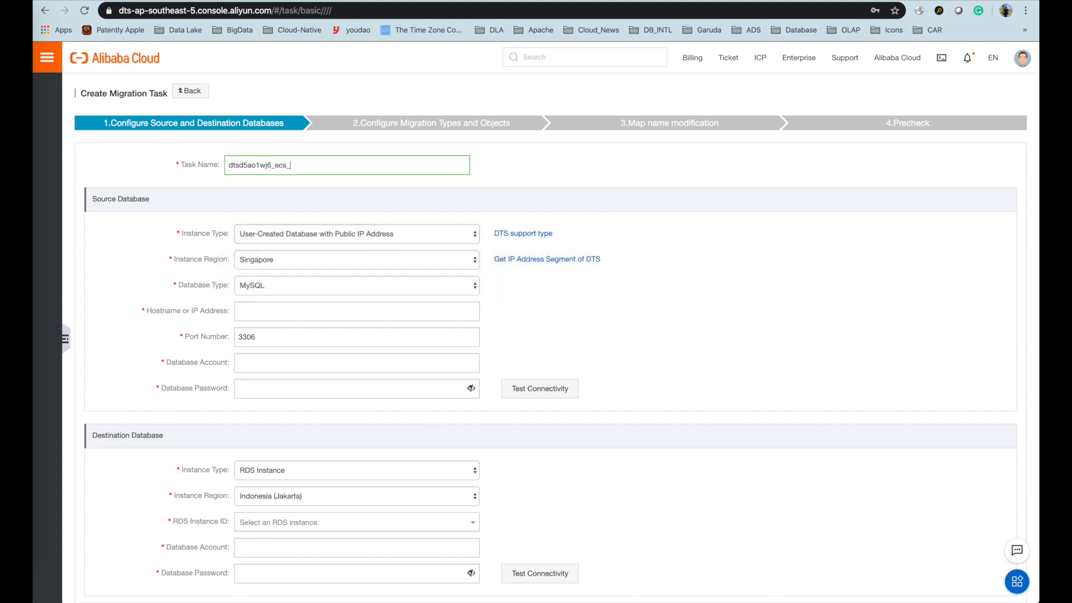
type("mysql_polardb_mysql")
- Set the source to a user-created database on the first Singapore ECS instance
left_click(380, 233)
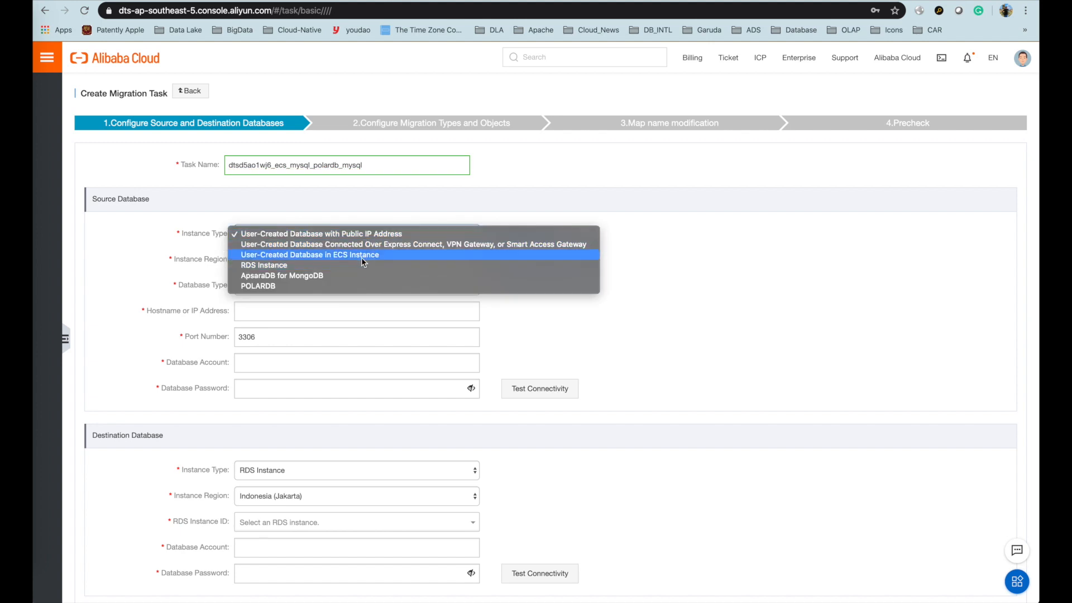
left_click(361, 254)
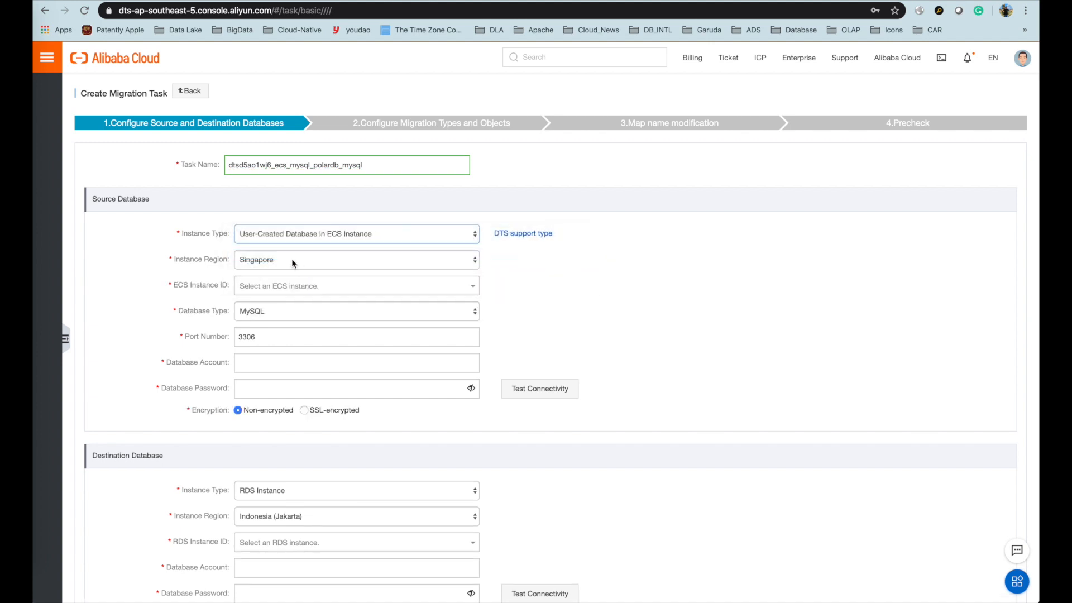
left_click(291, 259)
left_click(620, 300)
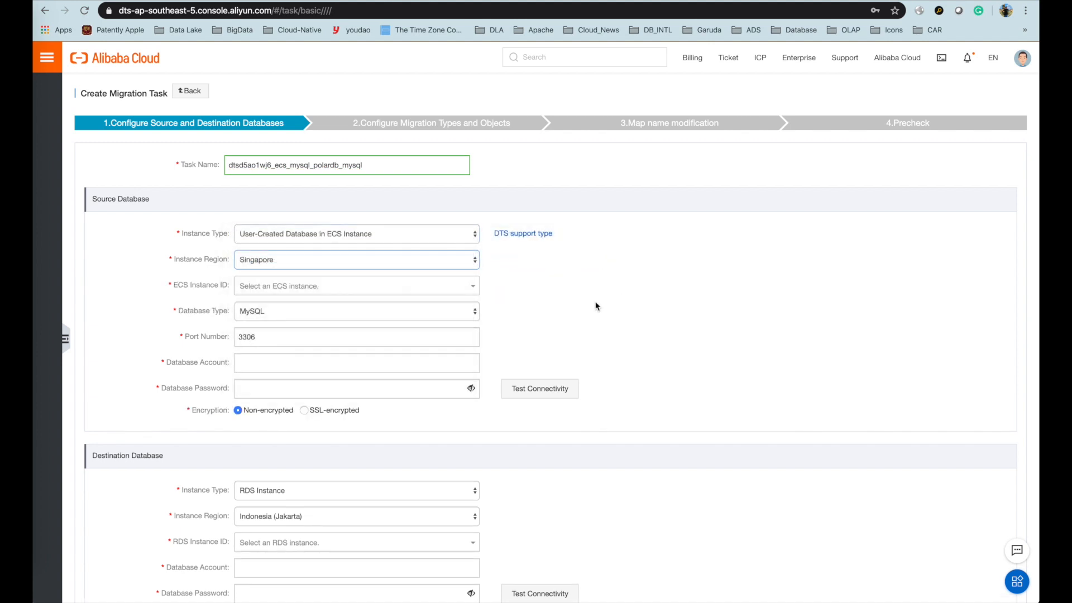
scroll(597, 302, "down", 1)
left_click(301, 260)
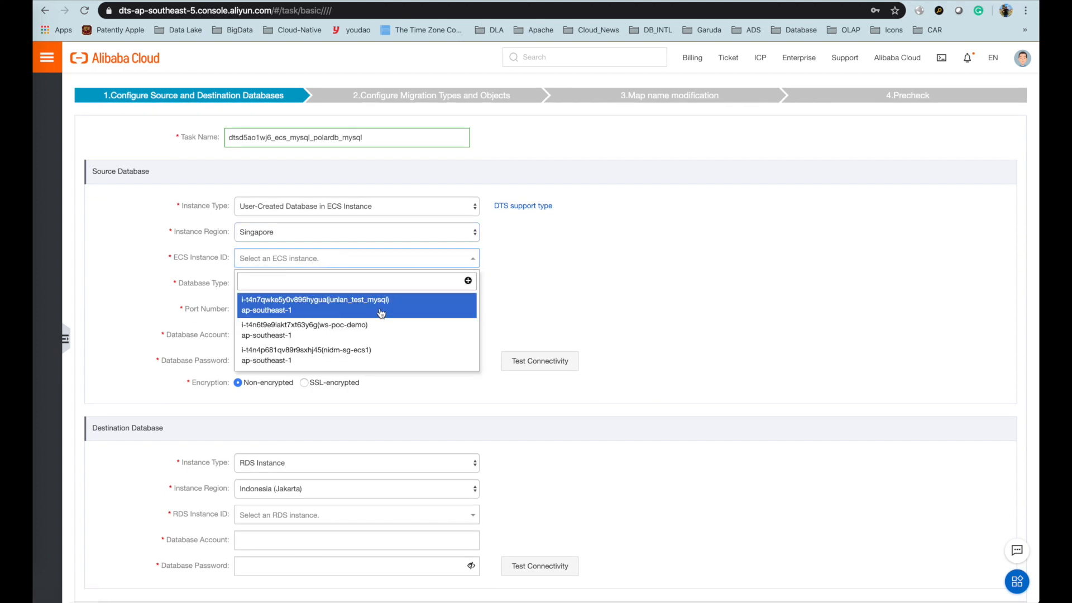
left_click(381, 313)
- Enter source account root and its password, and pass the connectivity test
scroll(574, 304, "down", 2)
left_click(303, 288)
type("root")
key("Tab")
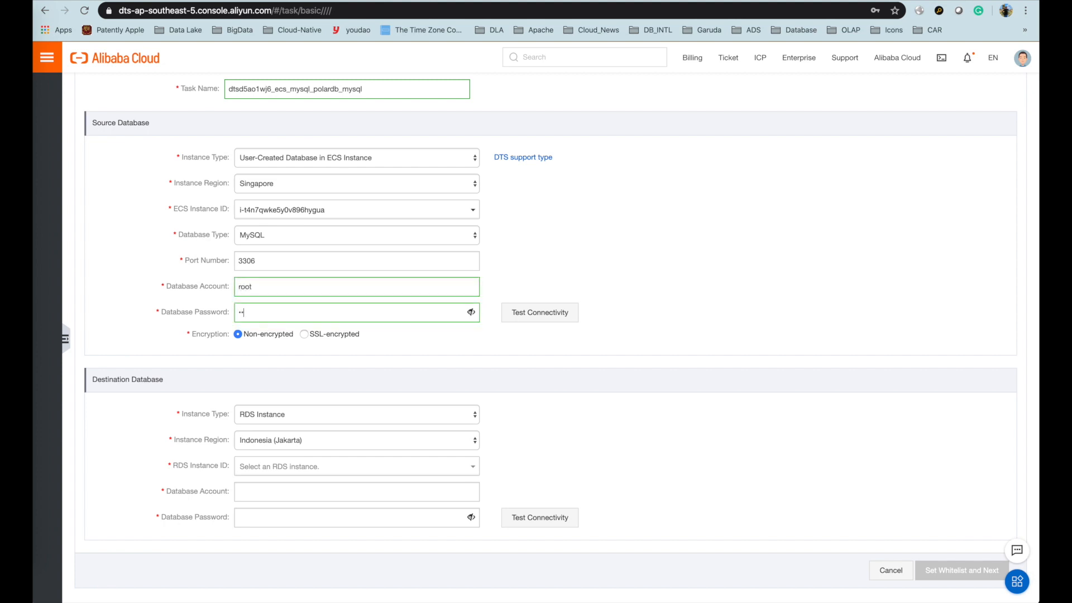
left_click(546, 312)
scroll(359, 341, "down", 1)
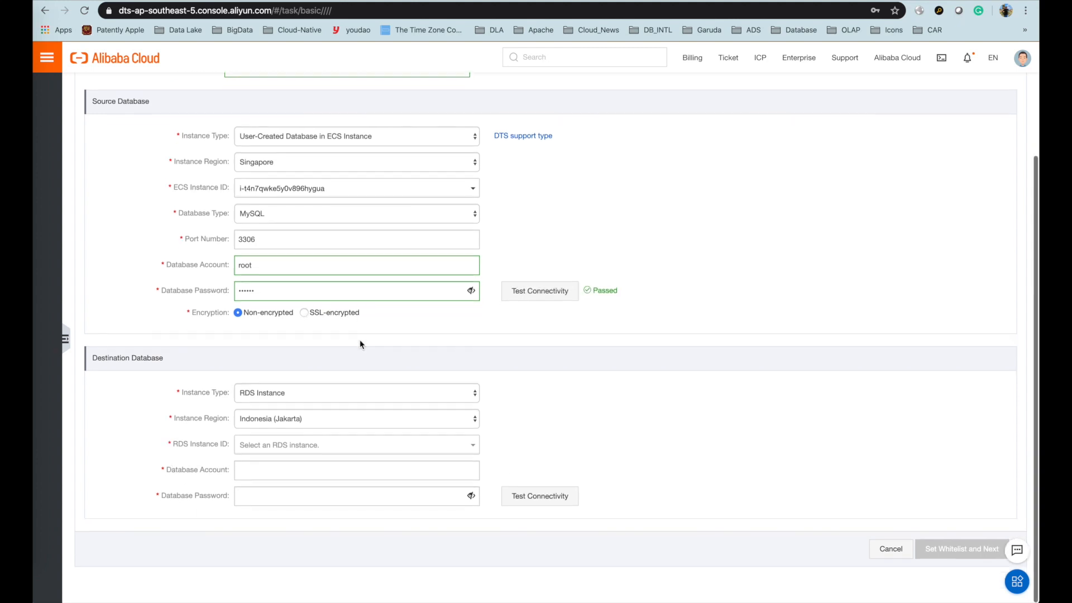
- Try SSL encryption for the source, abandon the CA certificate upload, and keep Non-encrypted
left_click(325, 394)
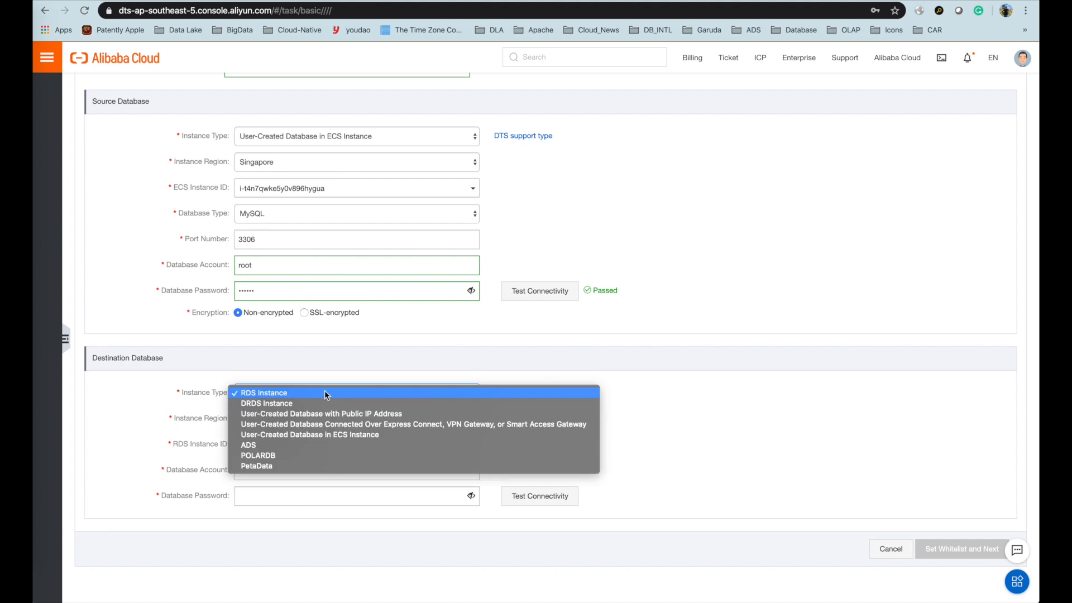
left_click(324, 393)
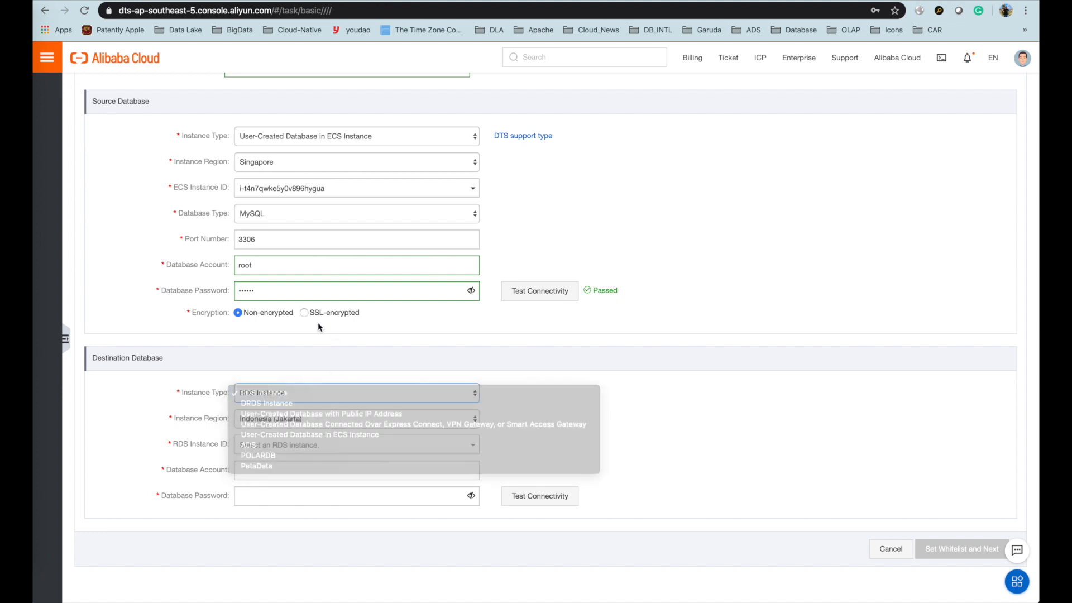
left_click(305, 314)
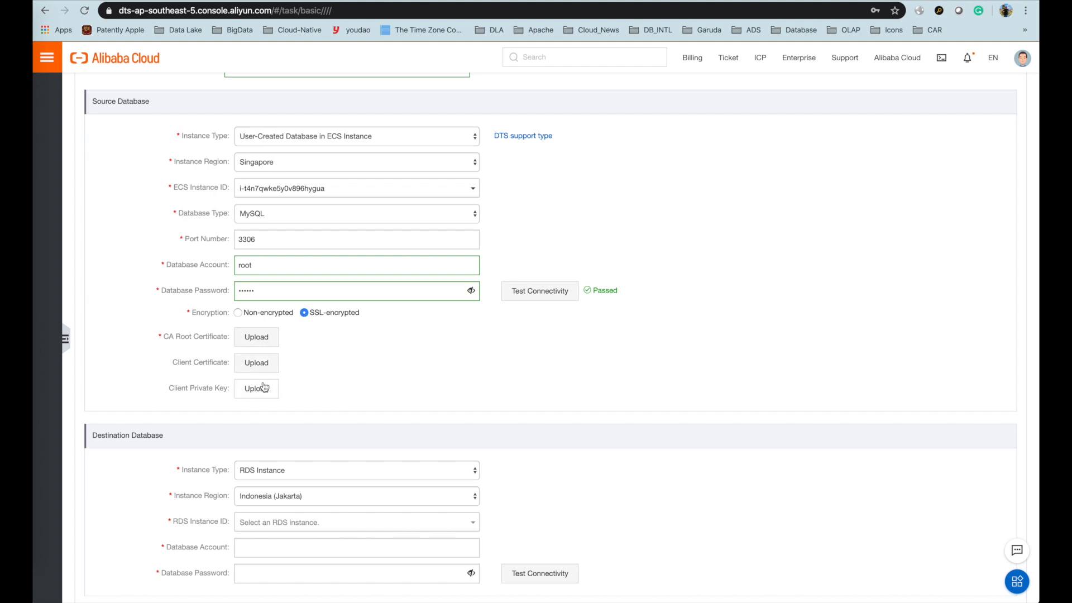
left_click(266, 340)
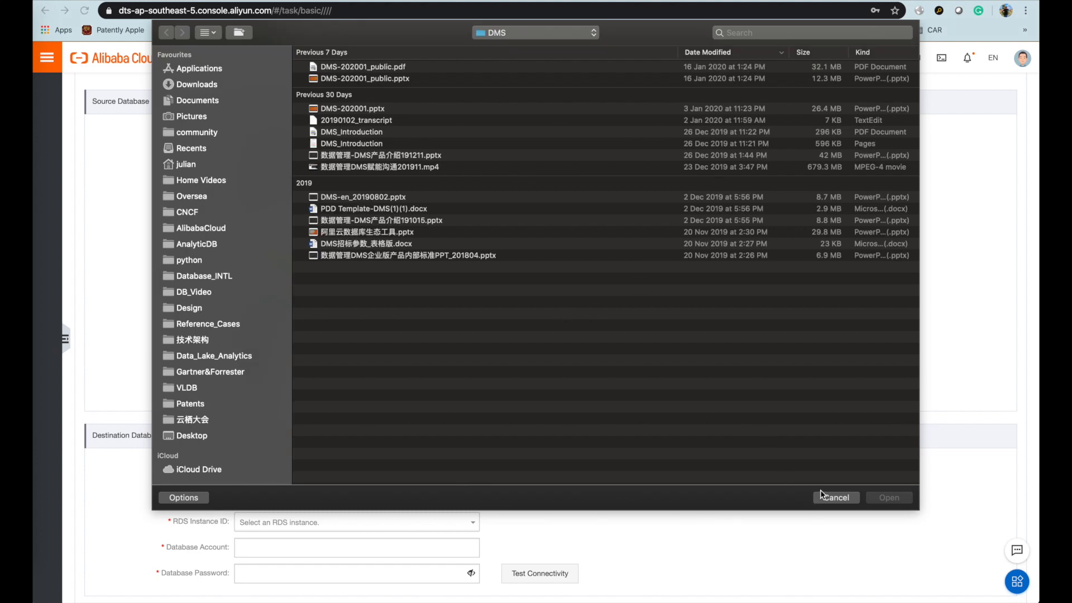
left_click(835, 497)
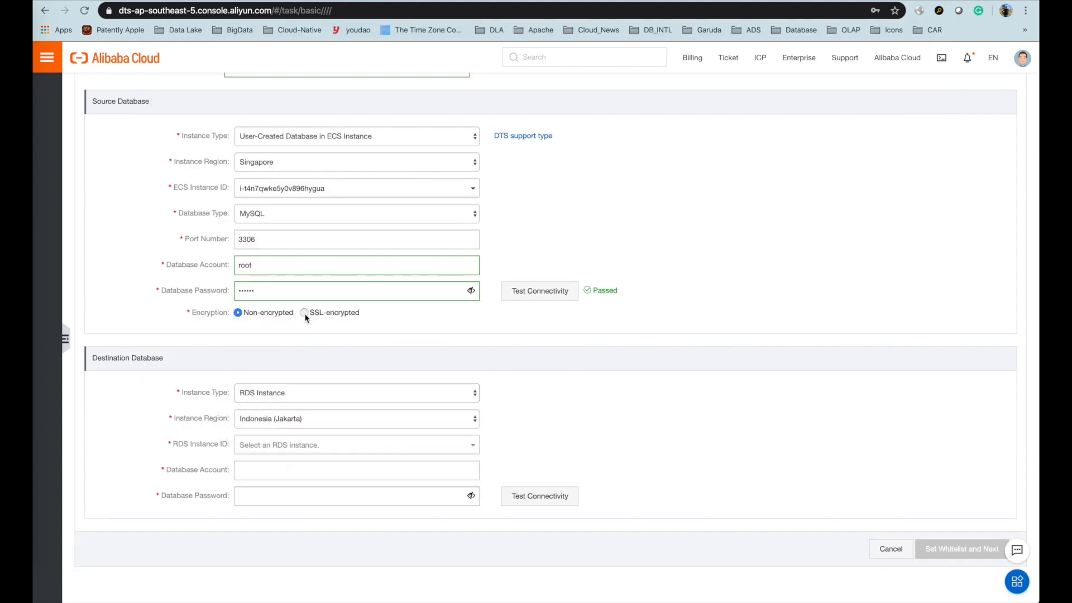
left_click(304, 314)
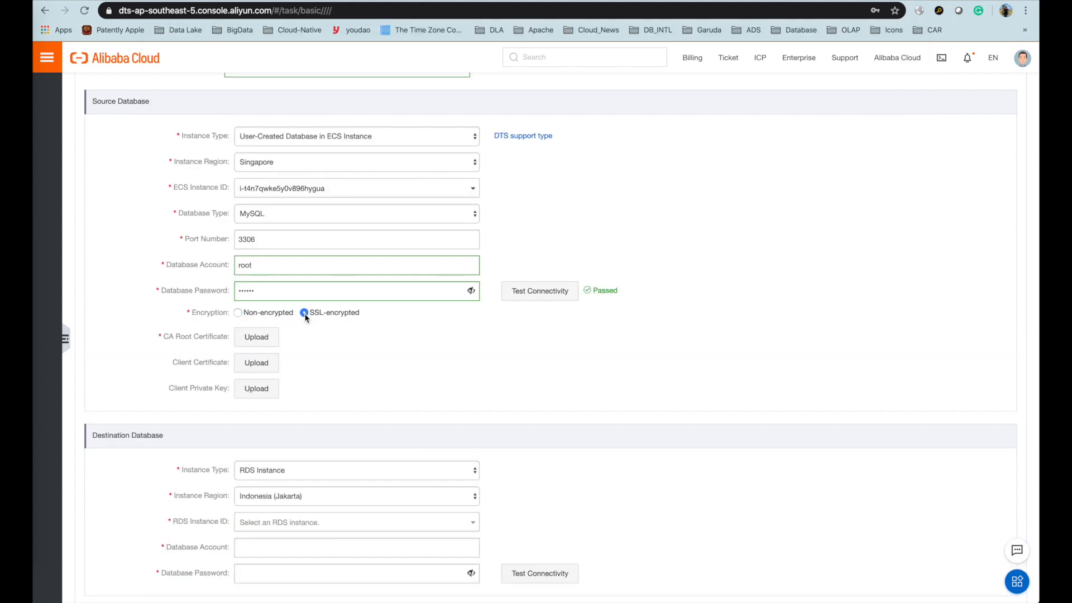
left_click(267, 343)
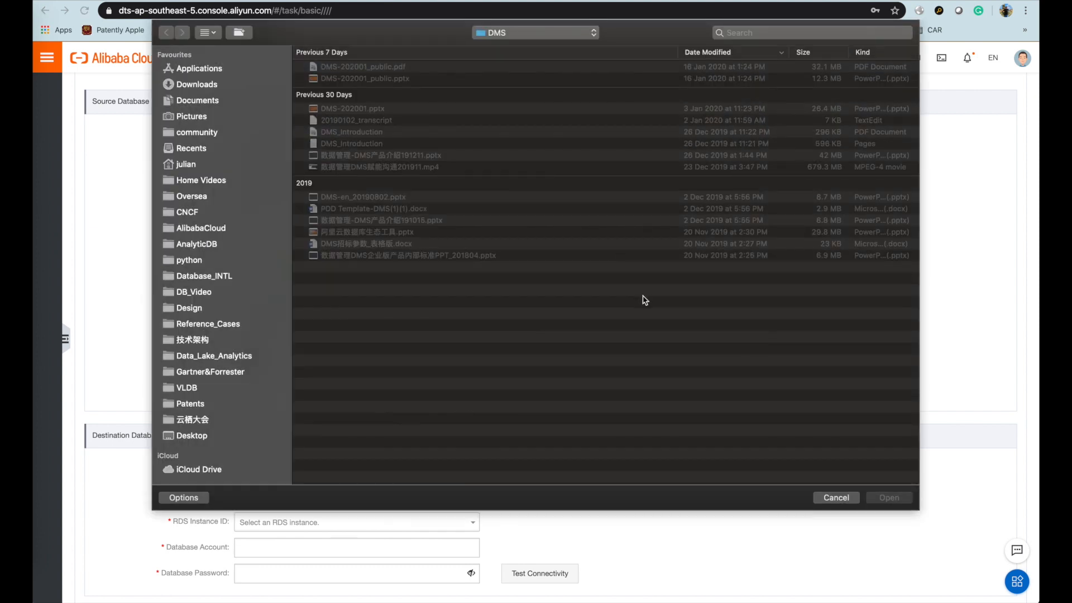
left_click(835, 497)
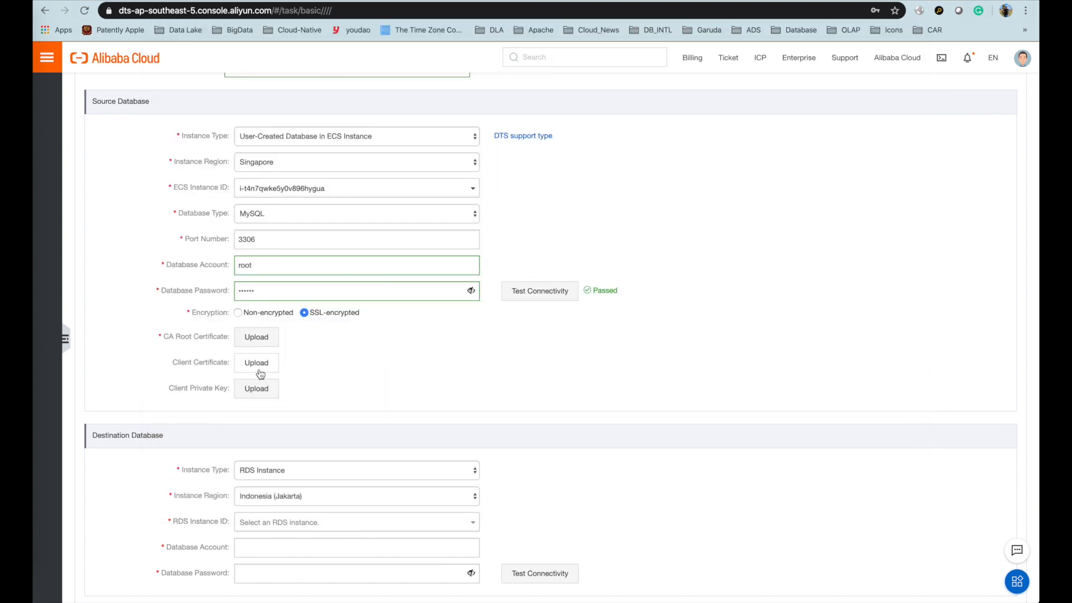
left_click(239, 313)
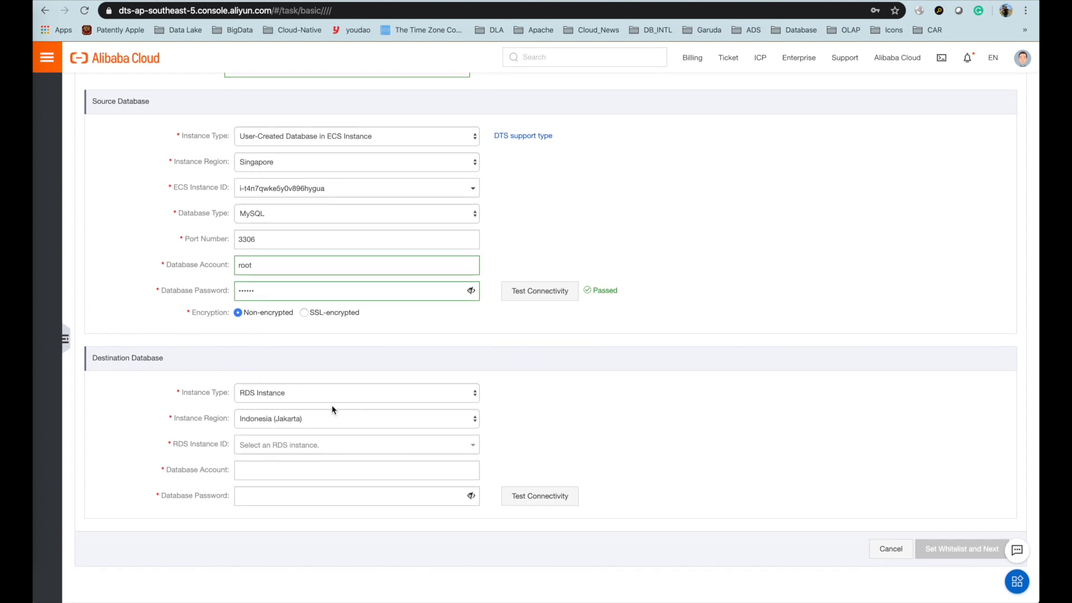
- Set the destination to POLARDB cluster pc-d9jsfg4e873543cq4 and focus the account field
left_click(288, 393)
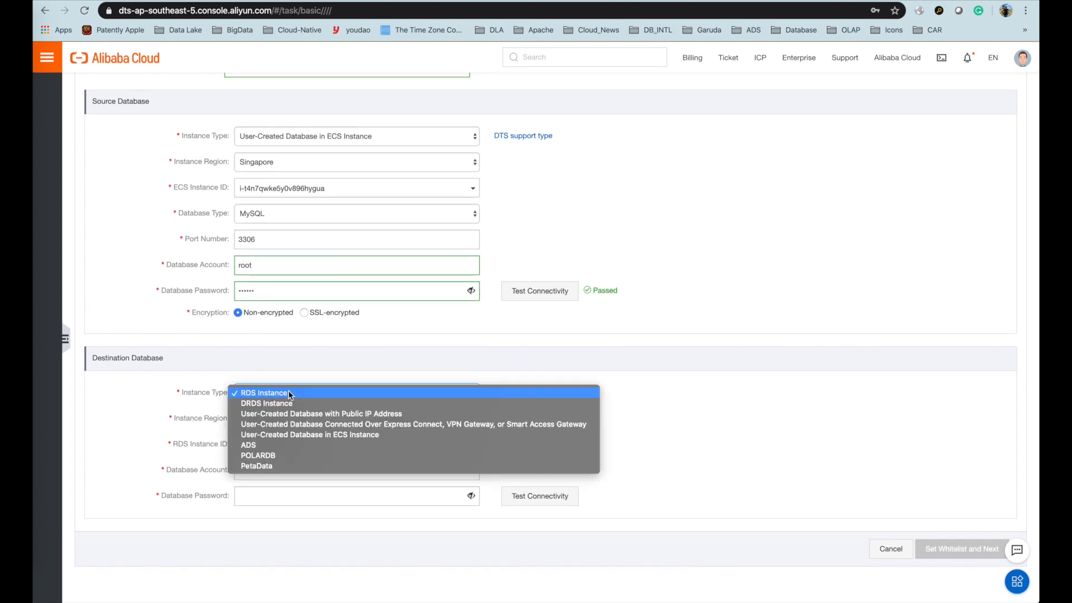
left_click(271, 456)
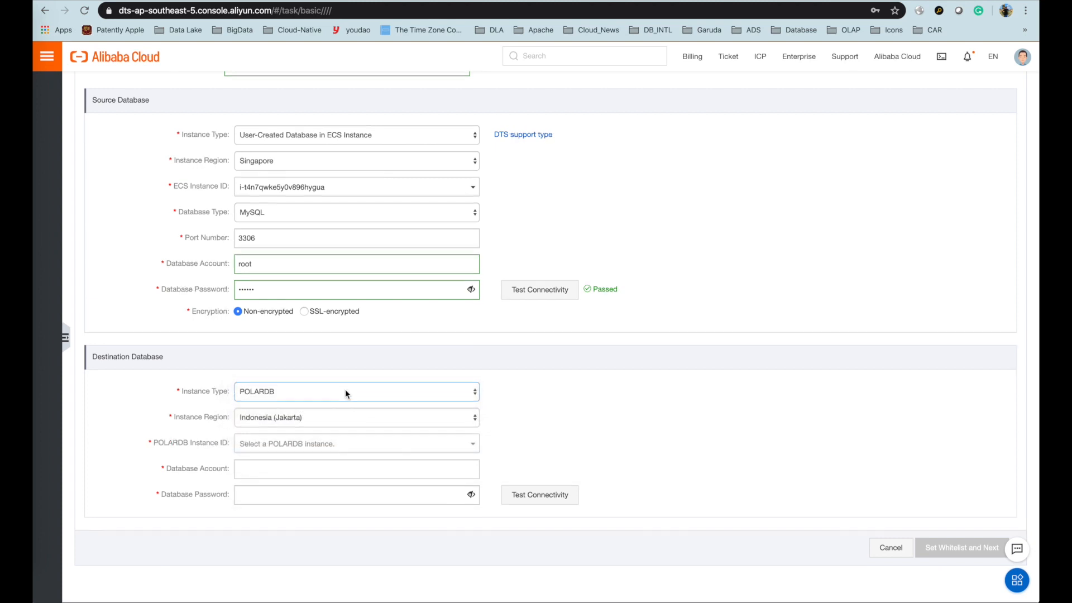
left_click(326, 445)
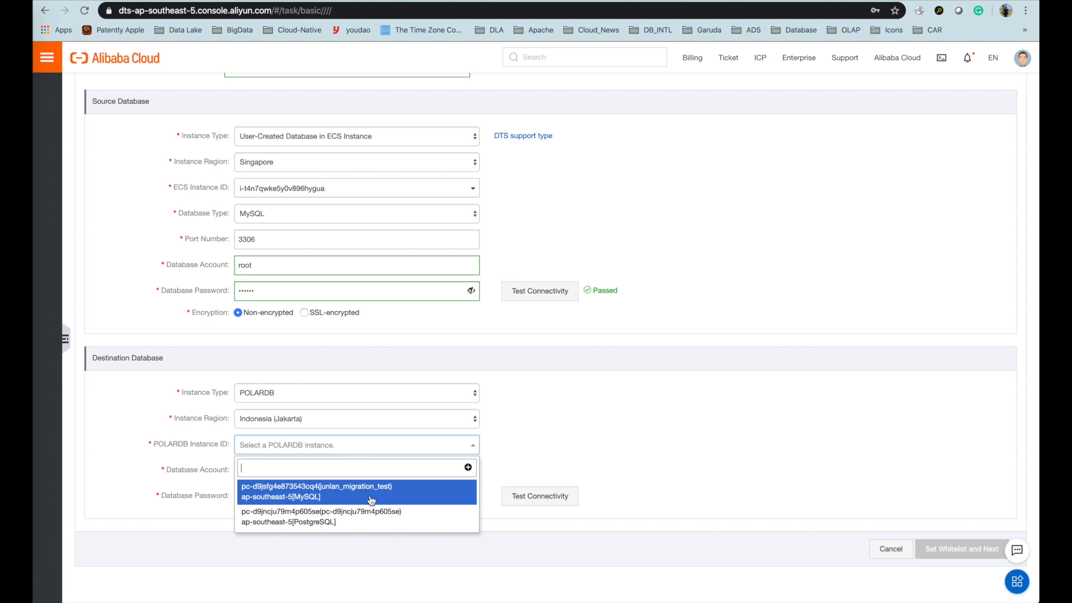
left_click(364, 498)
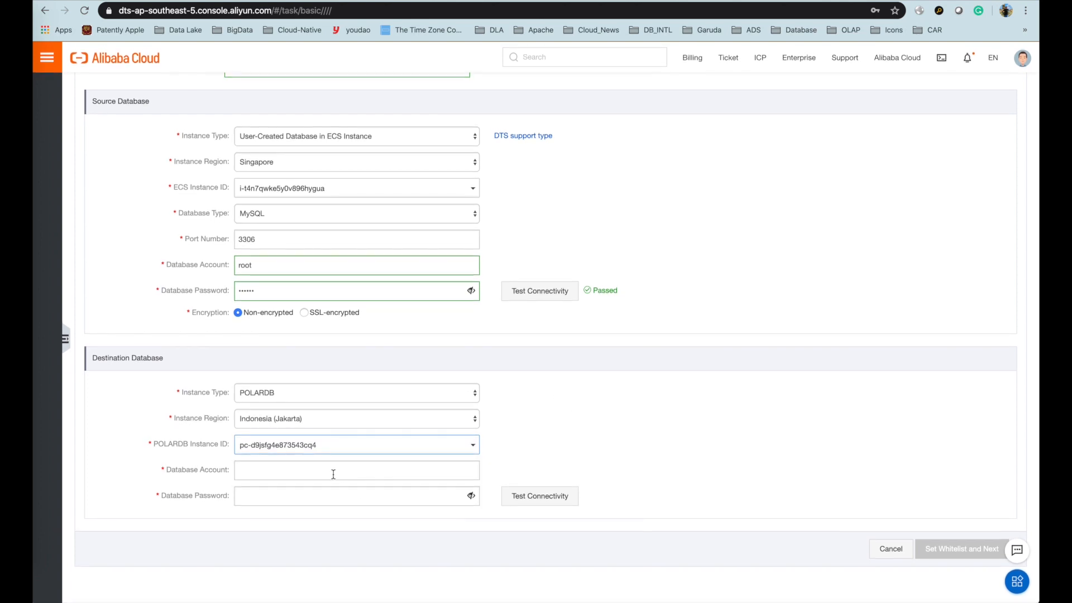
left_click(309, 474)
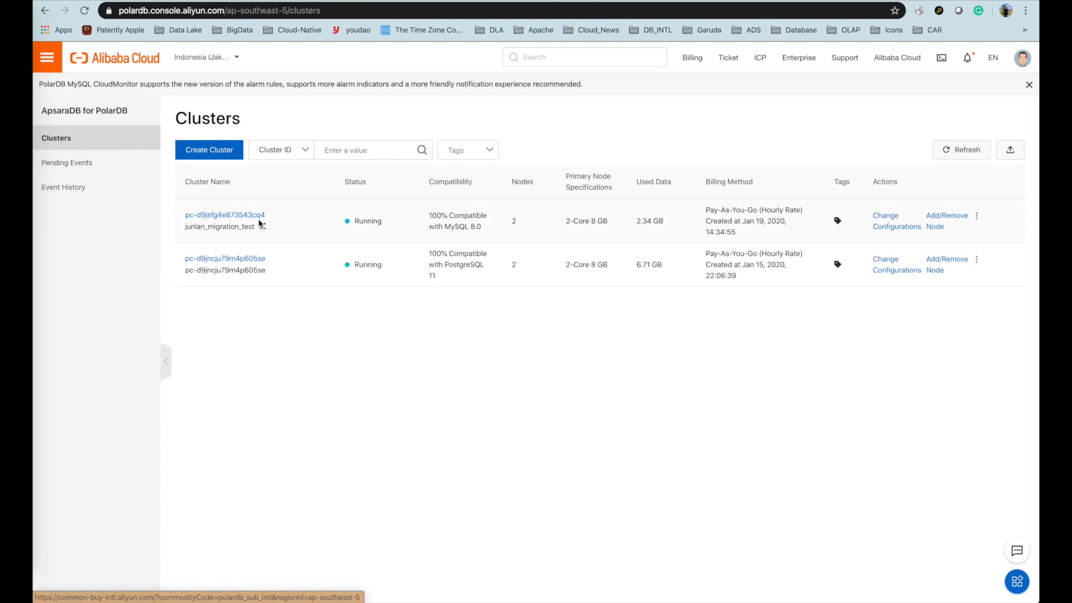
- In cluster pc-d9jsfg4e873543cq4's Accounts, start a new account test_account with a password
left_click(251, 215)
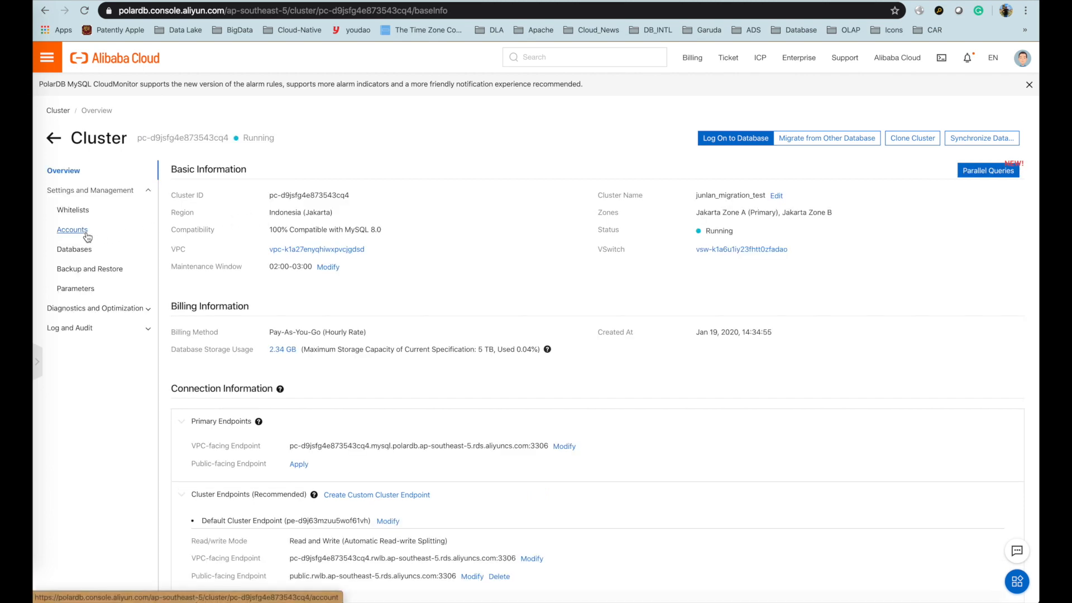
left_click(72, 229)
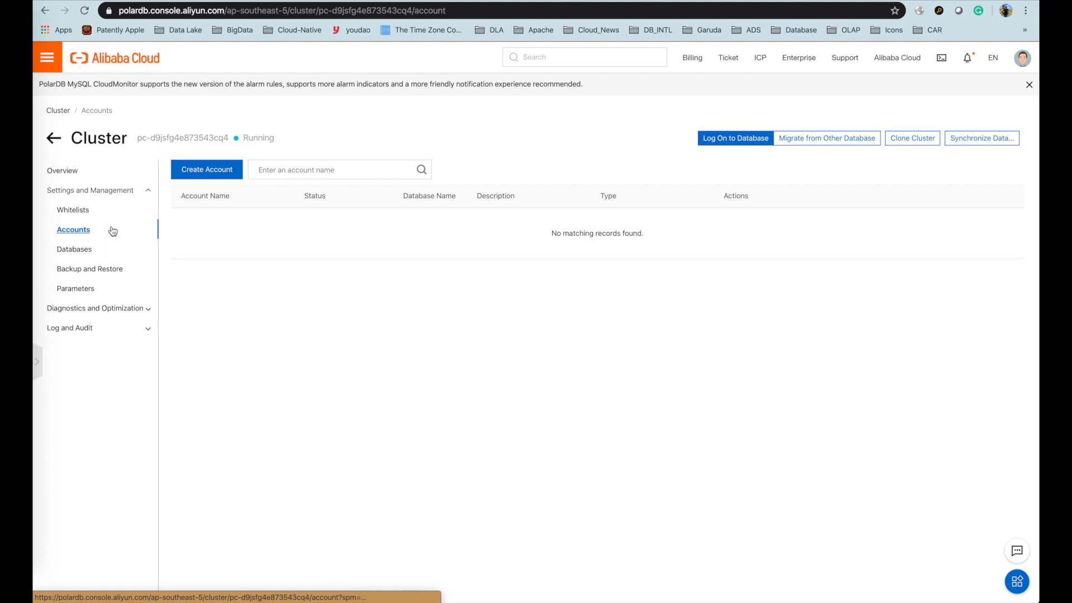
left_click(223, 175)
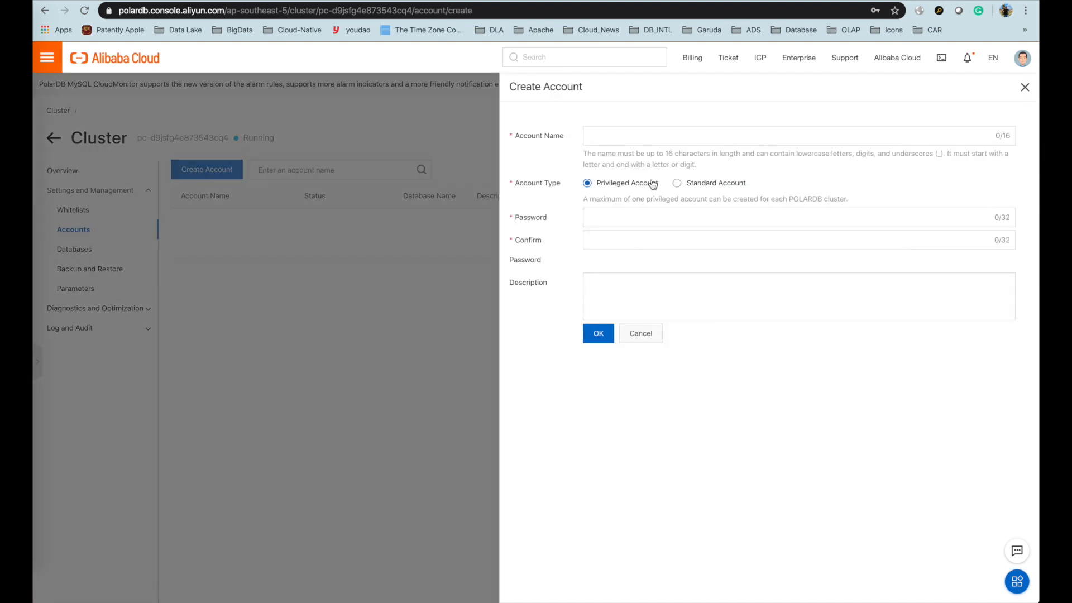
left_click(628, 138)
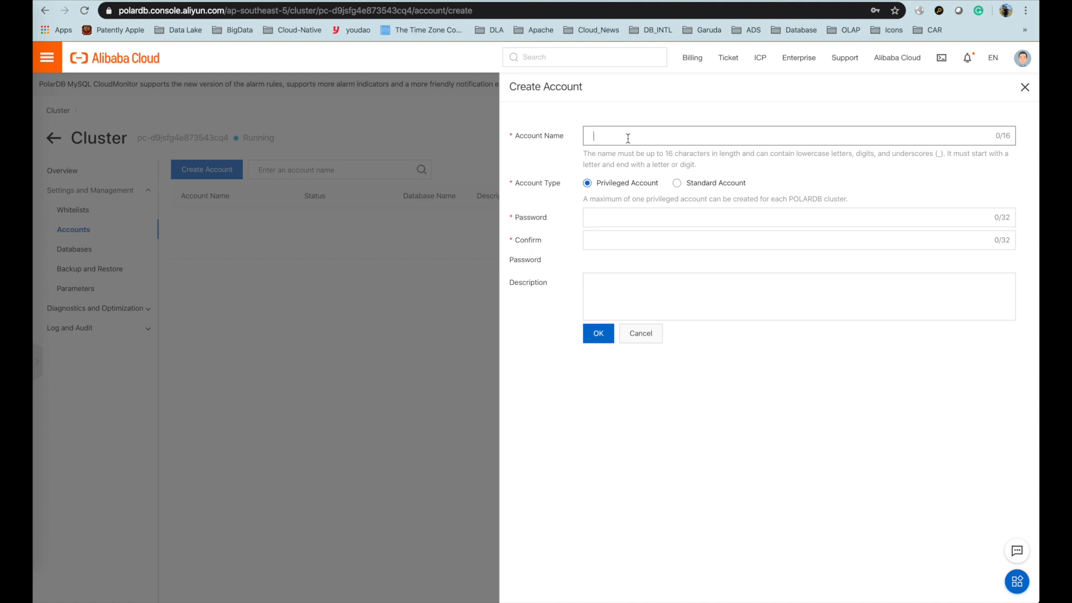
type("test_account")
left_click(634, 222)
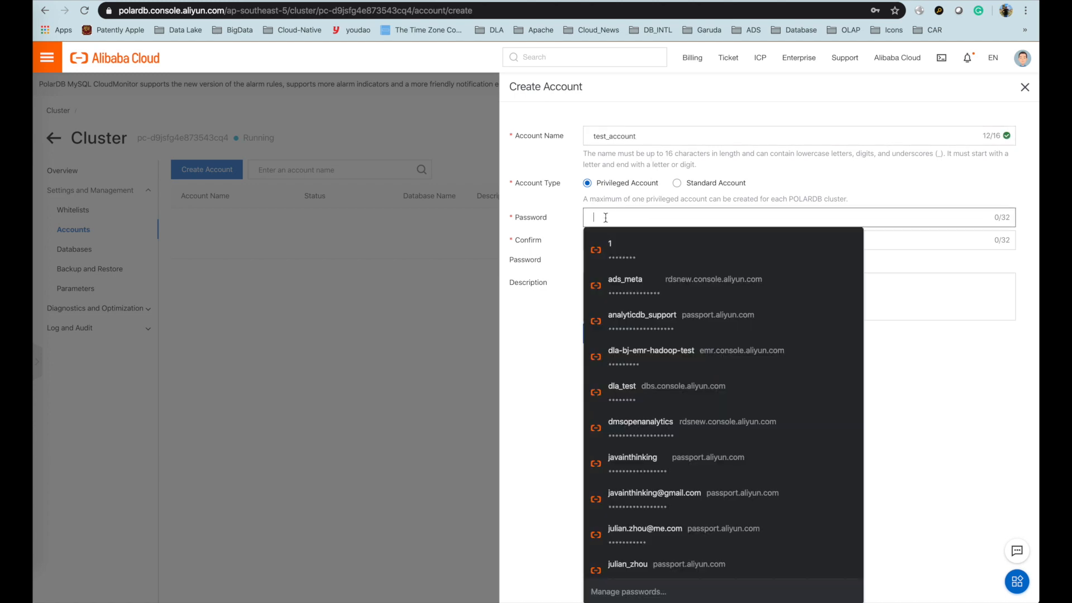
type("Te")
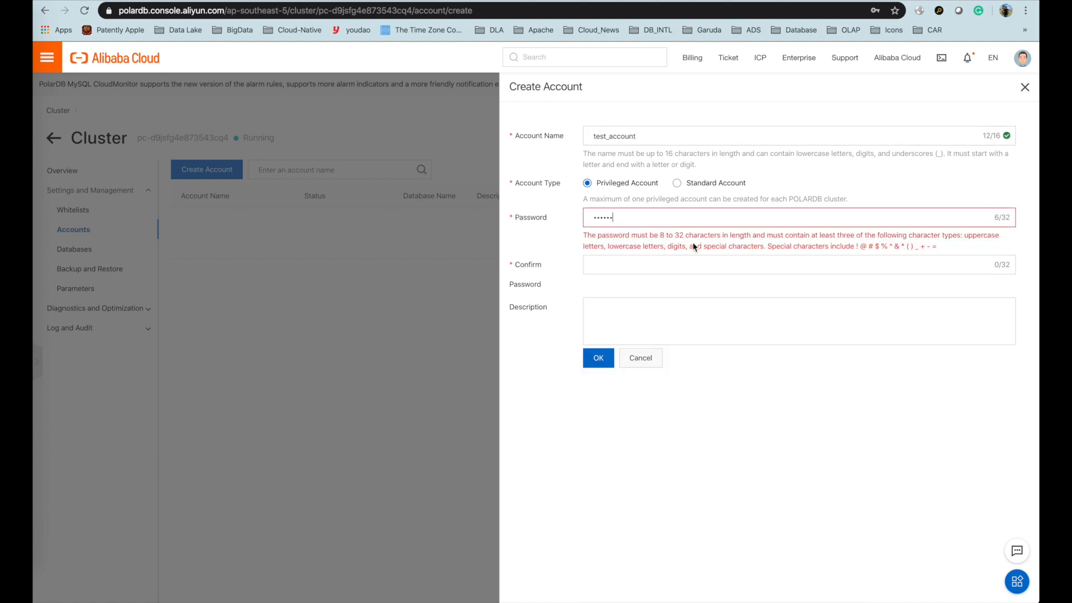
left_click(622, 268)
type("••••••")
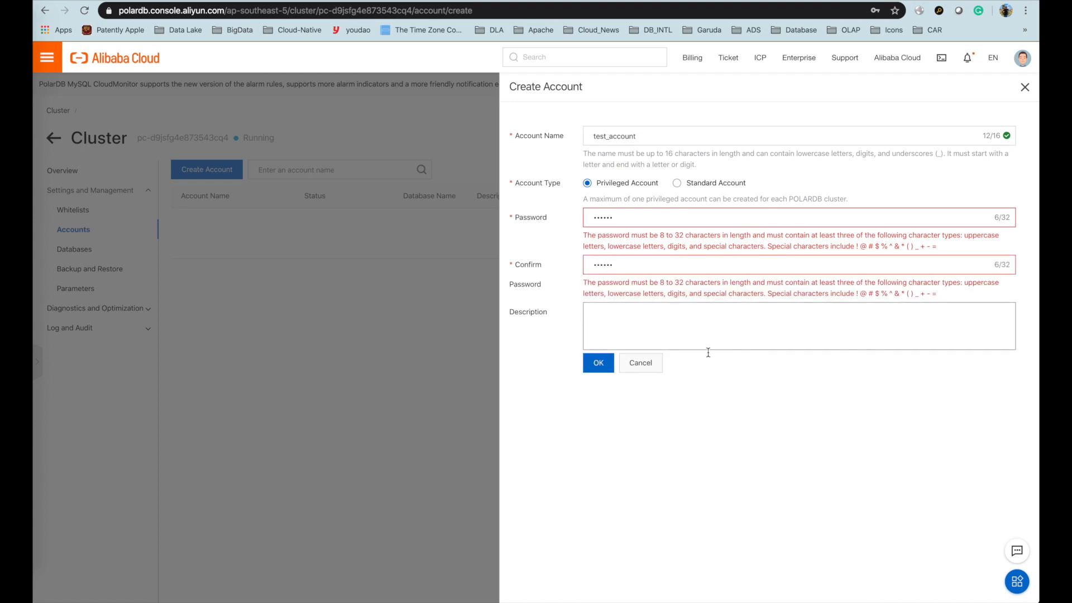
- Replace the too-short password, create the privileged account, and refresh until it is Active
double_click(628, 219)
type("••••••••")
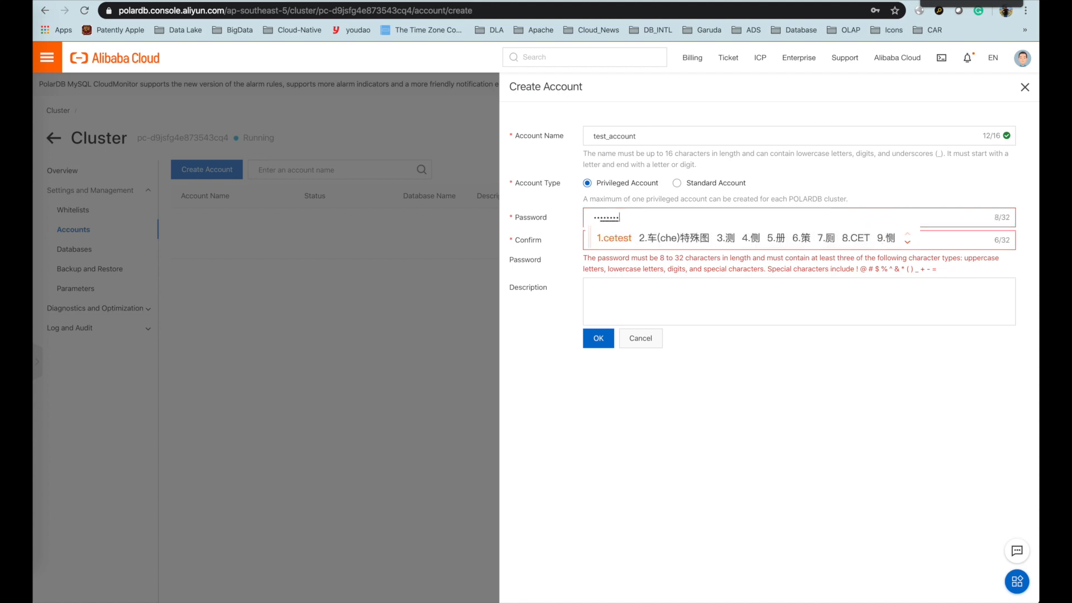
key("Tab")
type("••••••••")
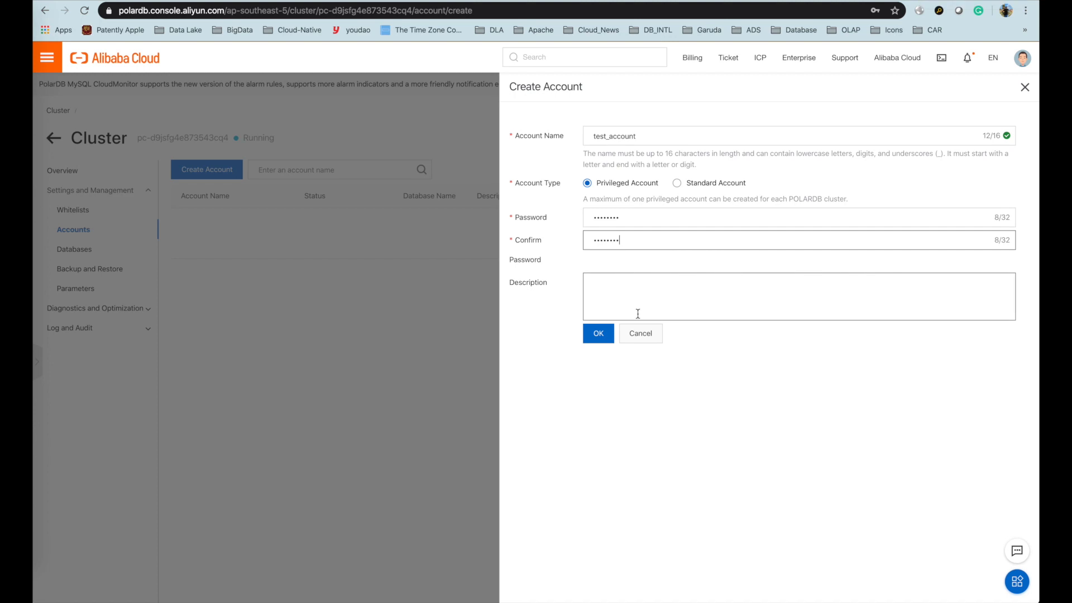
left_click(598, 334)
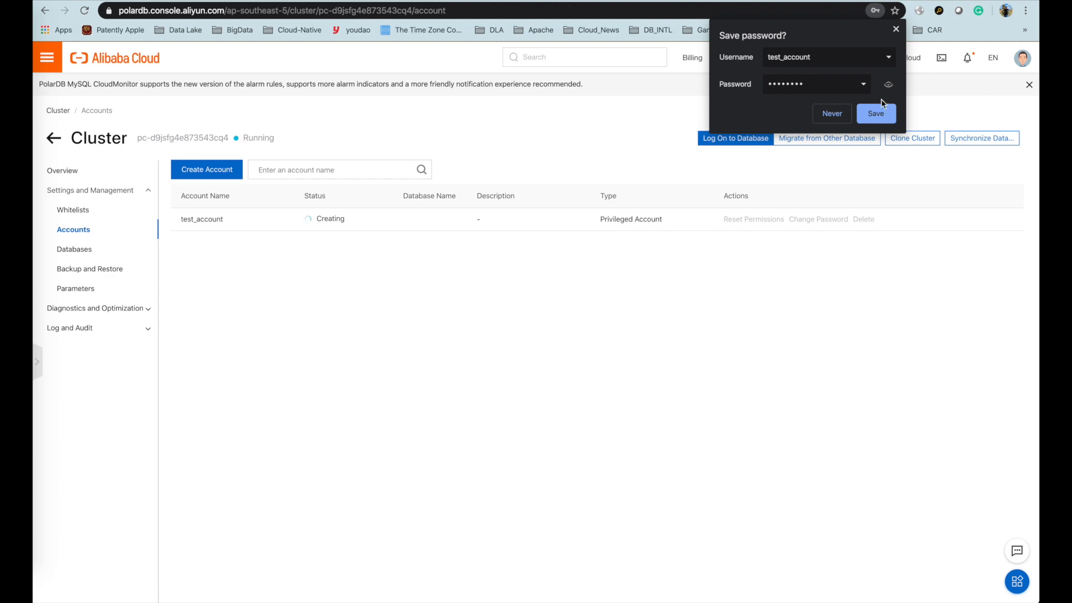
left_click(876, 113)
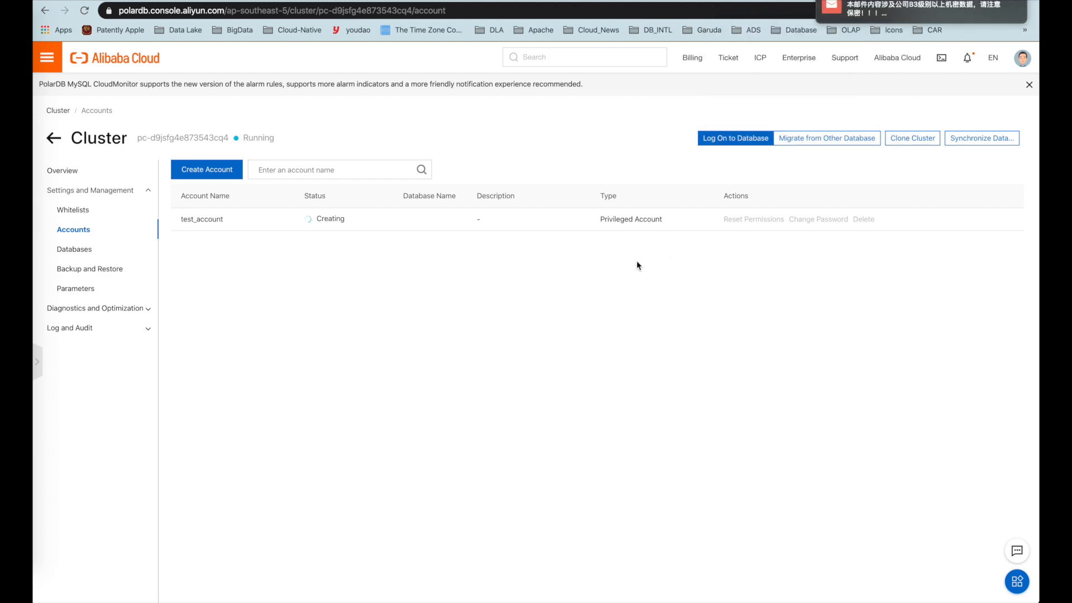
key("super+r")
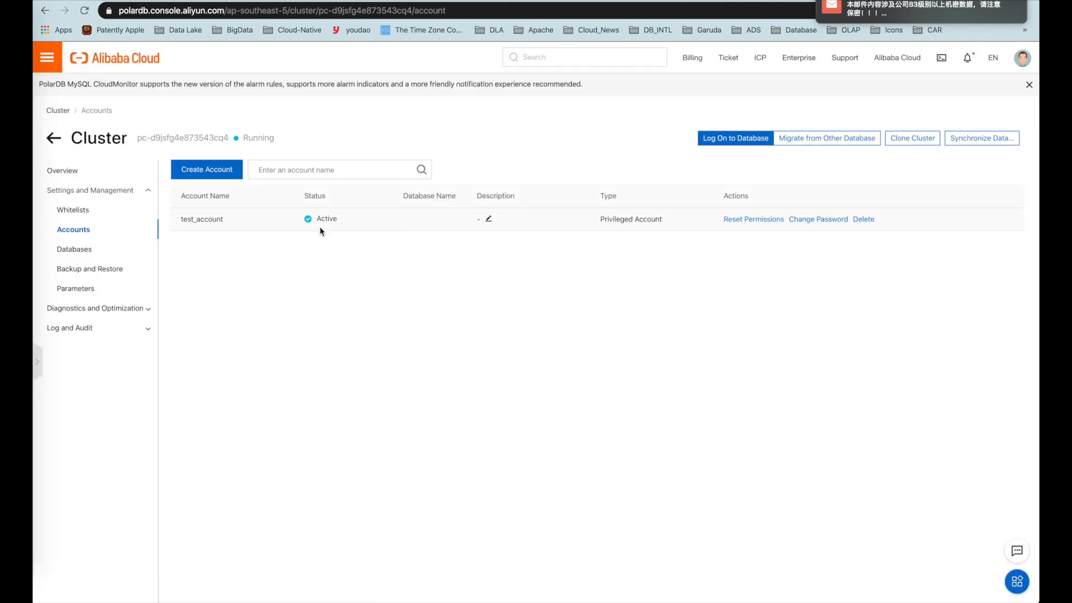
key("super+r")
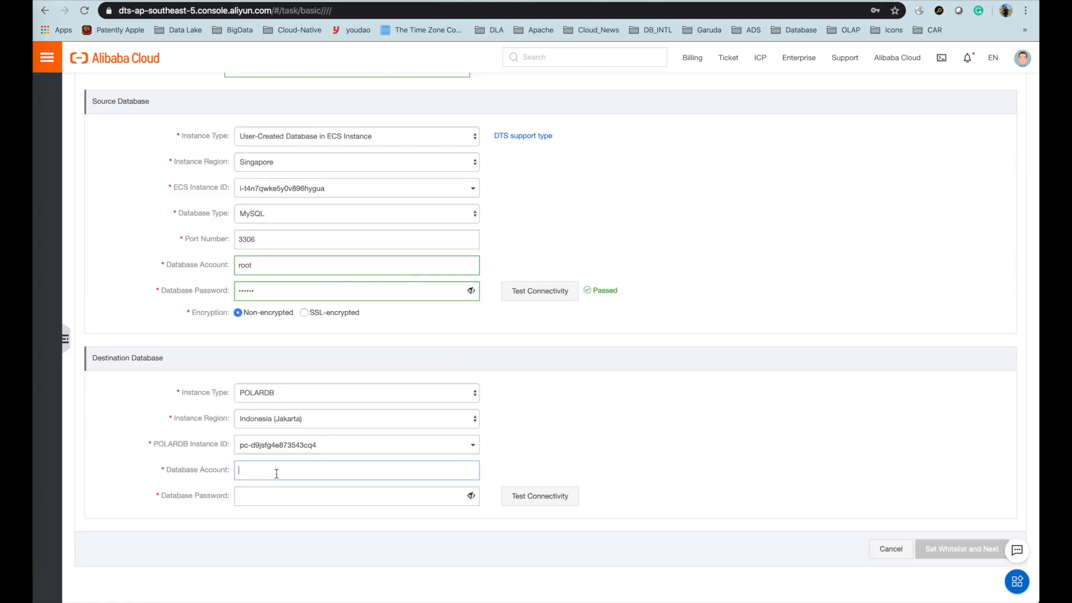
- Enter test_account and its password for the destination, pass connectivity, and continue to objects
type("test_account")
left_click(239, 496)
type("•")
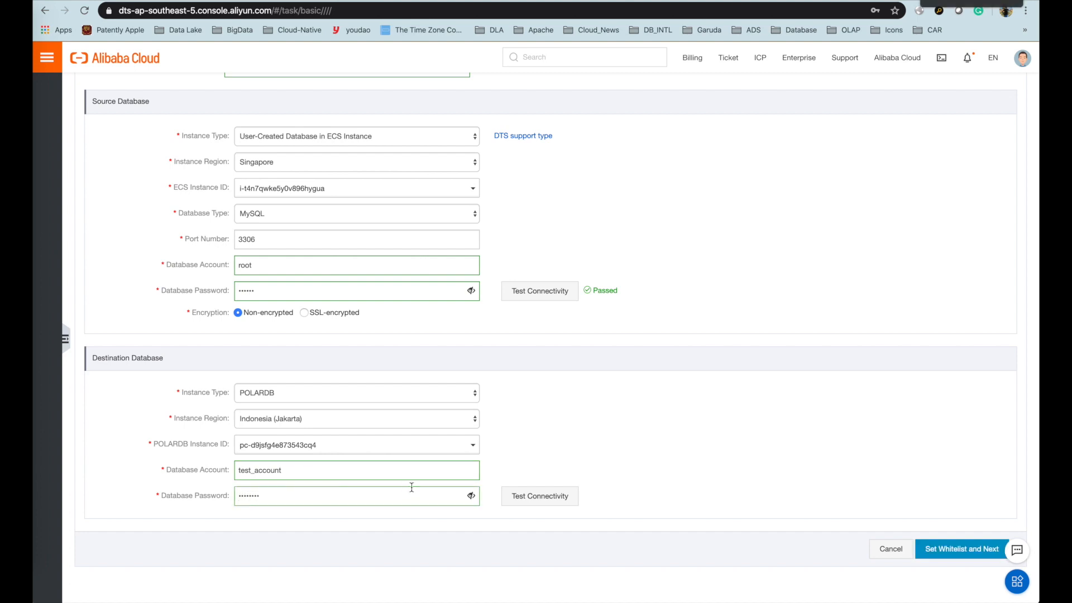
left_click(522, 499)
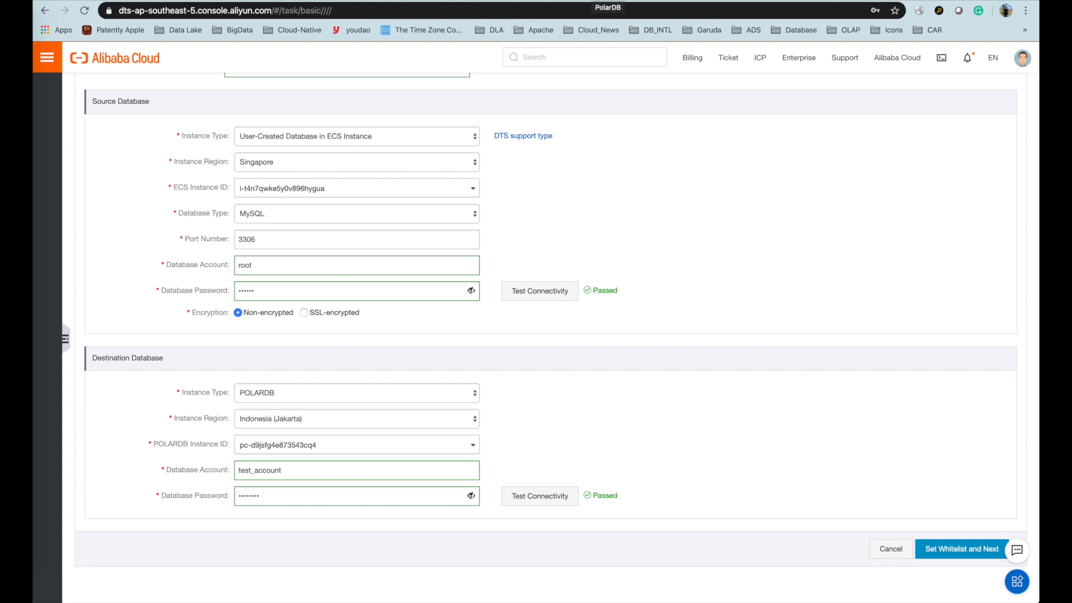
left_click(948, 553)
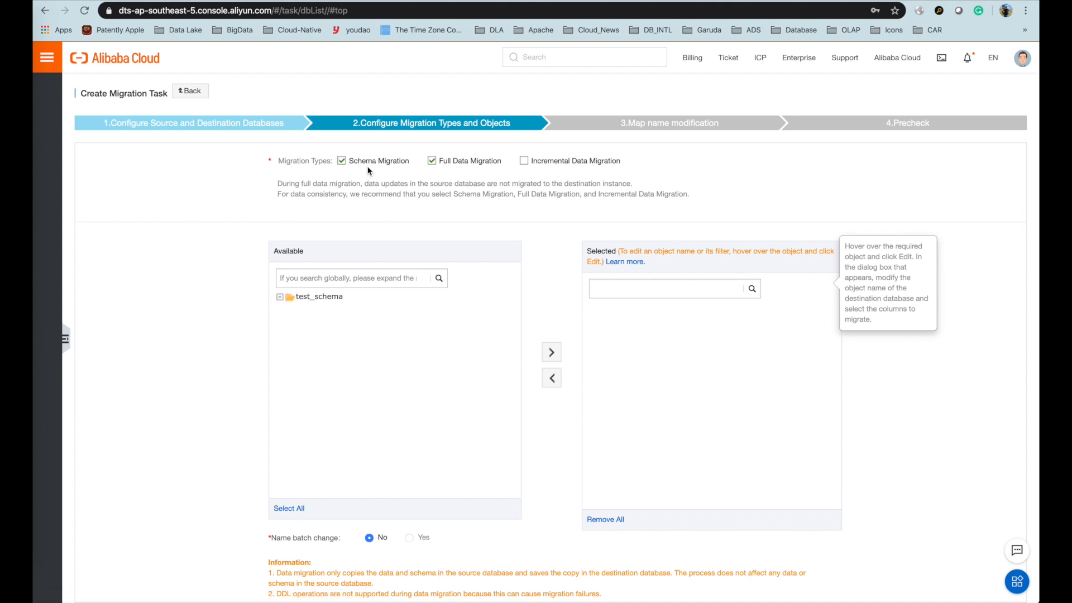
- Add Incremental Data Migration and move test_schema into the selected migration objects
left_click(524, 162)
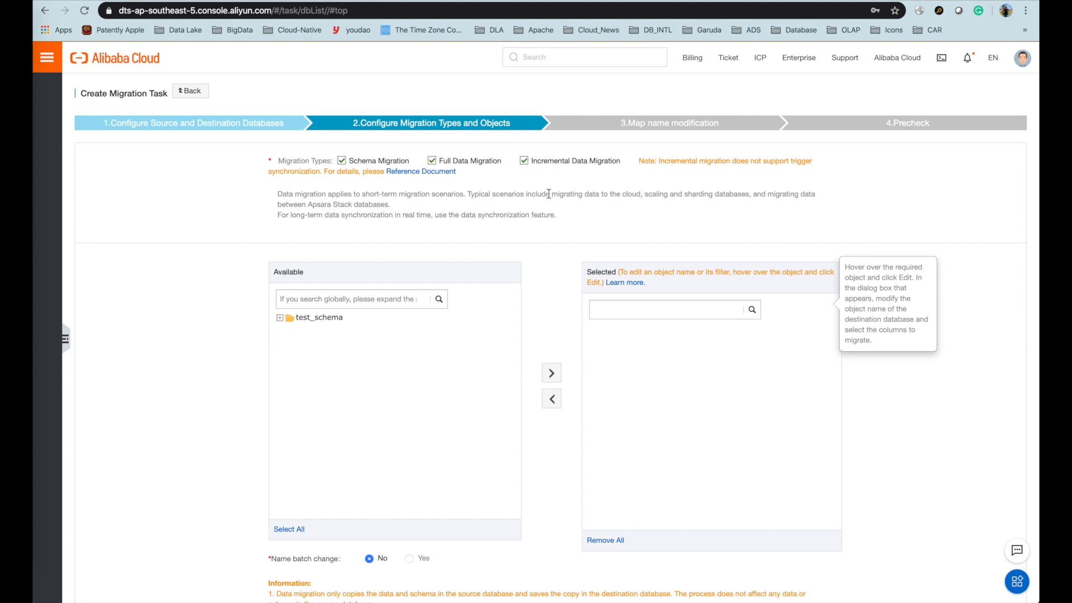
left_click_drag(550, 193, 605, 216)
left_click(607, 224)
left_click(280, 319)
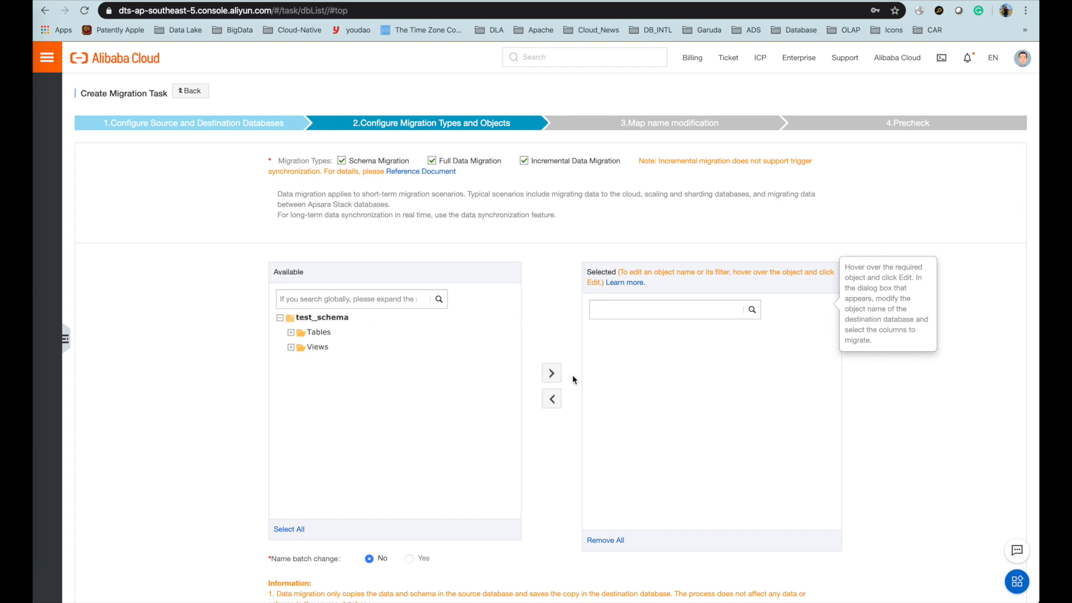
left_click(554, 378)
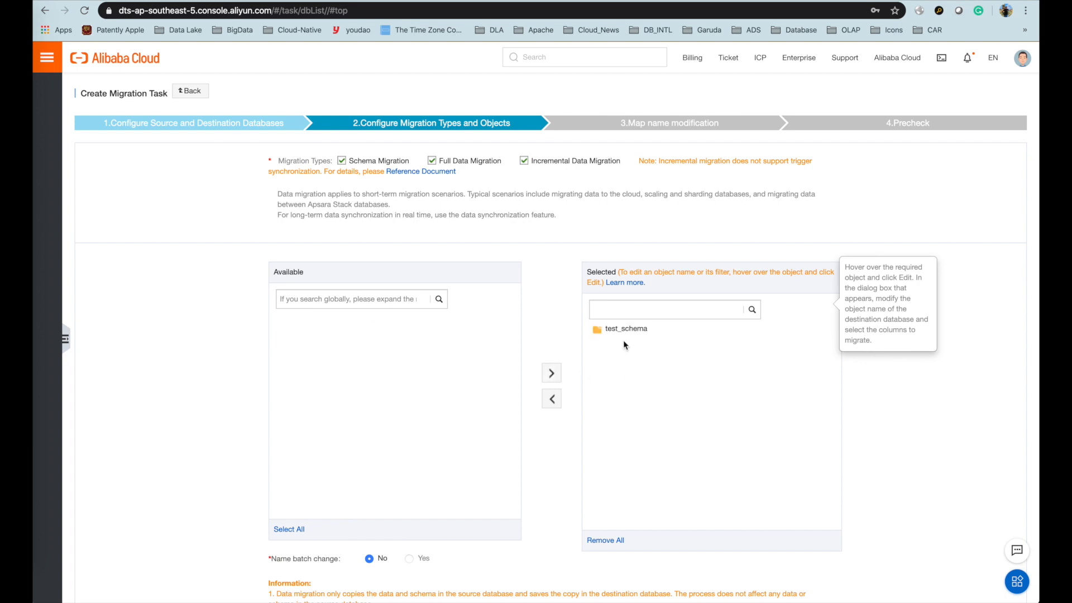
scroll(609, 334, "down", 2)
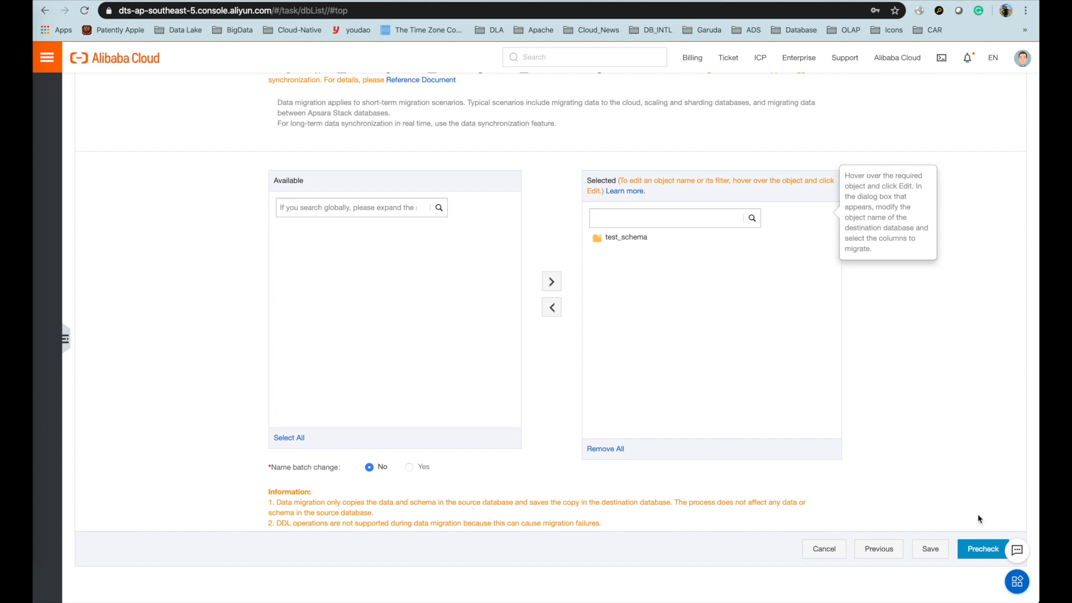
key("super+Tab")
key("super+Tab")
key("super+Tab")
key("super+Tab")
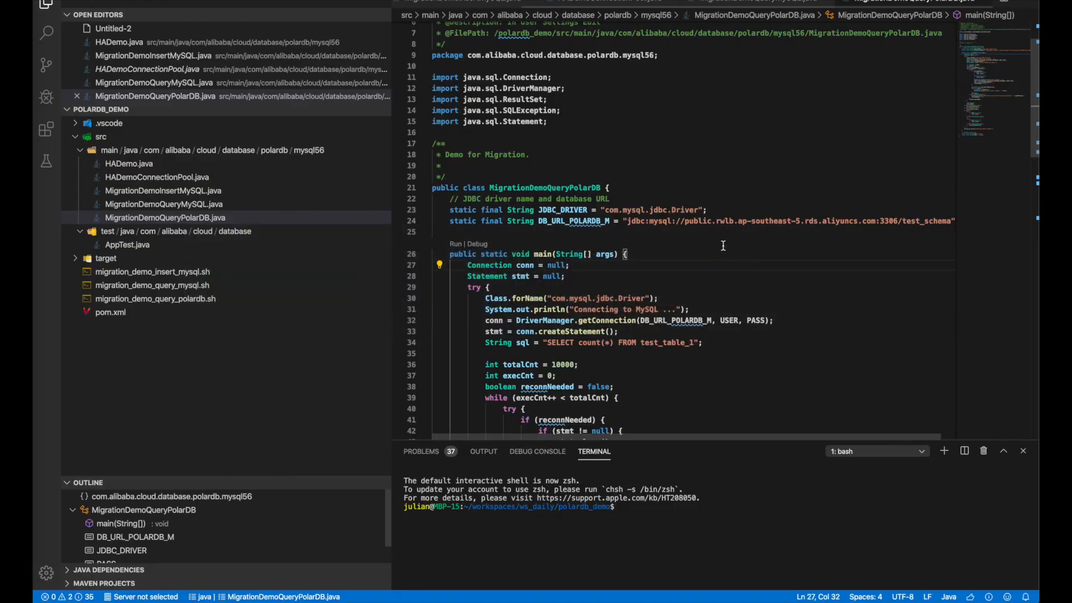
- Review the DB_URL_POLARDB_M connection line in MigrationDemoQueryPolarDB.java
left_click(725, 246)
scroll(766, 253, "up", 1)
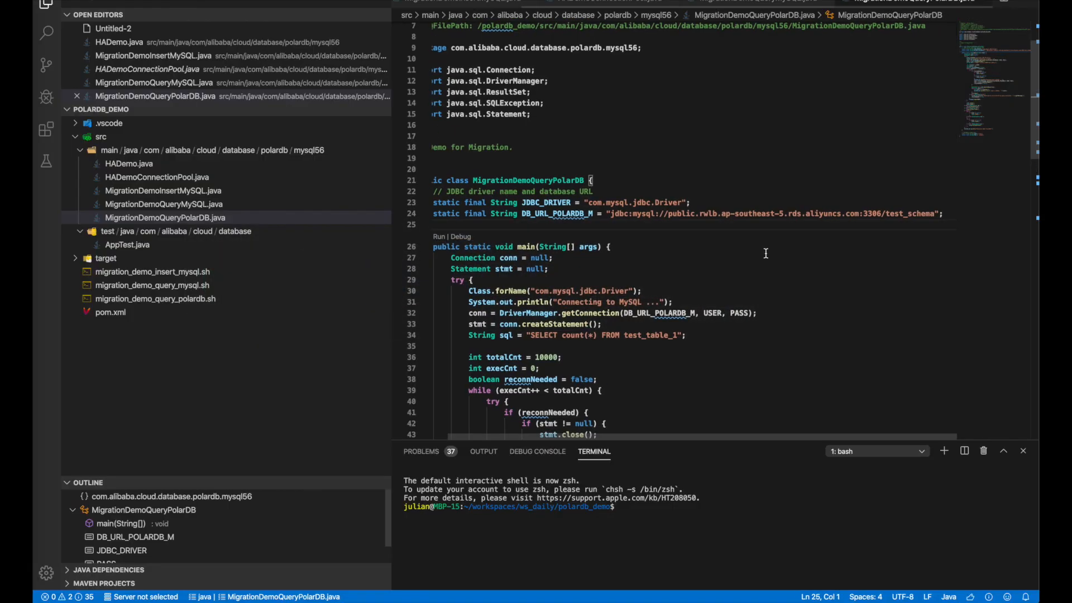
left_click(729, 229)
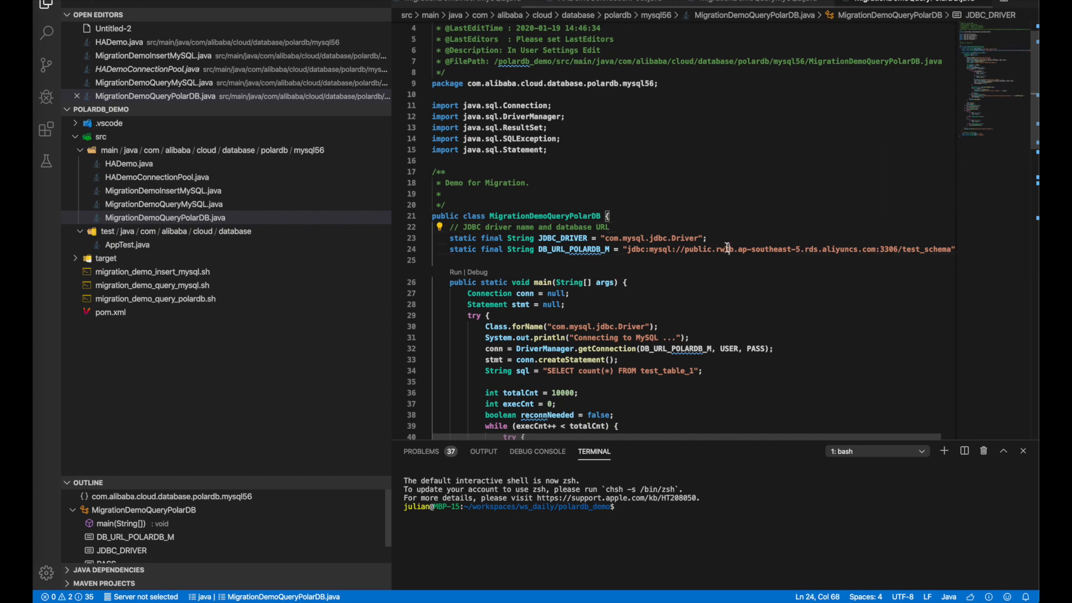
scroll(727, 247, "down", 1)
scroll(727, 248, "down", 3)
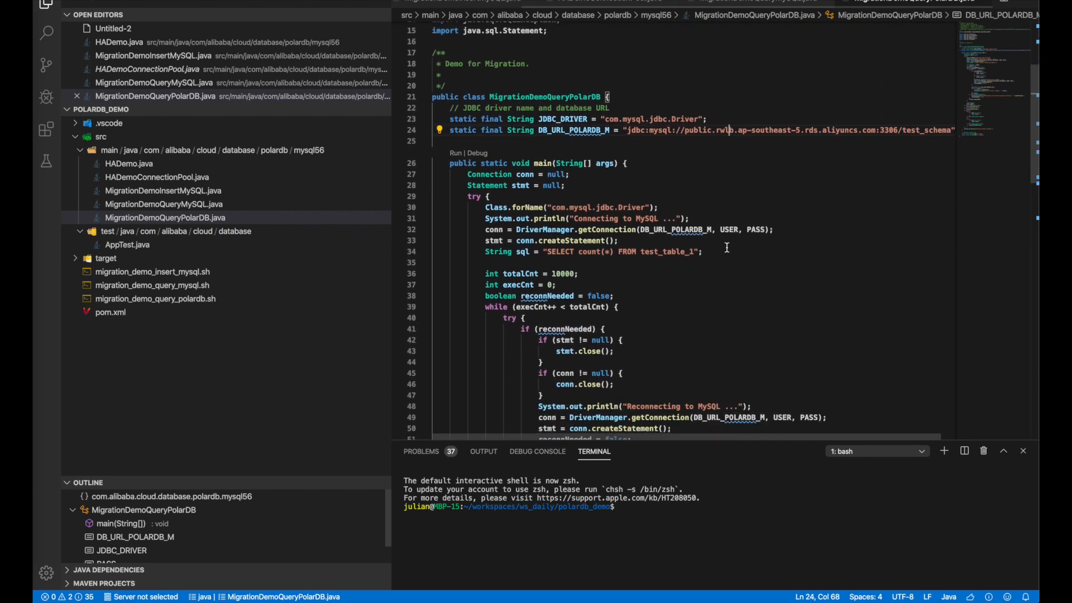
key("super+Tab")
key("super+Tab")
key("super+Tab")
key("super+Tab")
key("super+Tab")
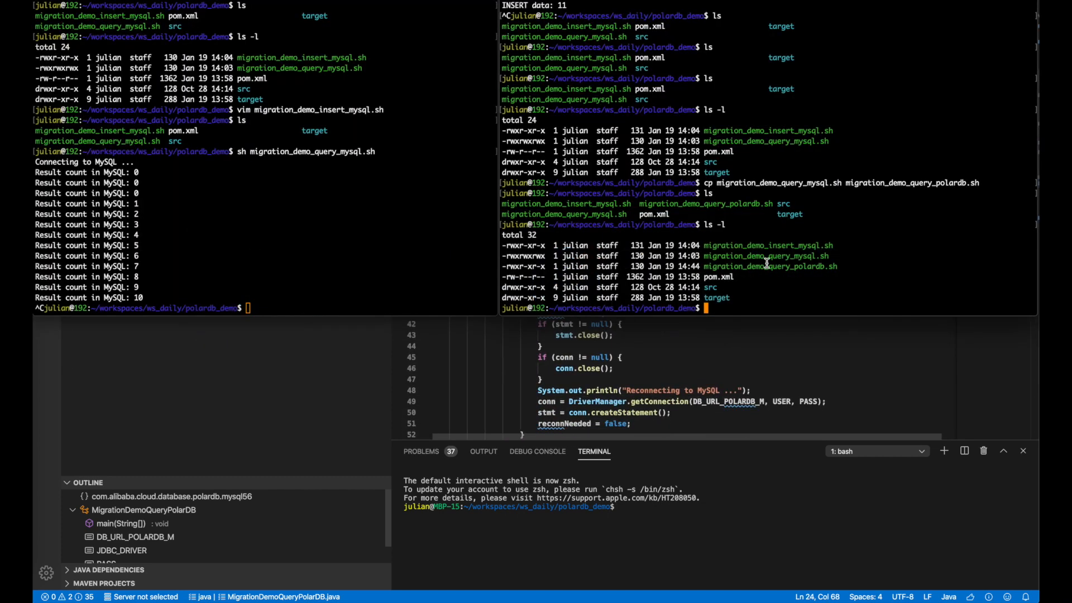
- Open a new bash window and place it lower-left, narrowed, below the other terminals
key("super+n")
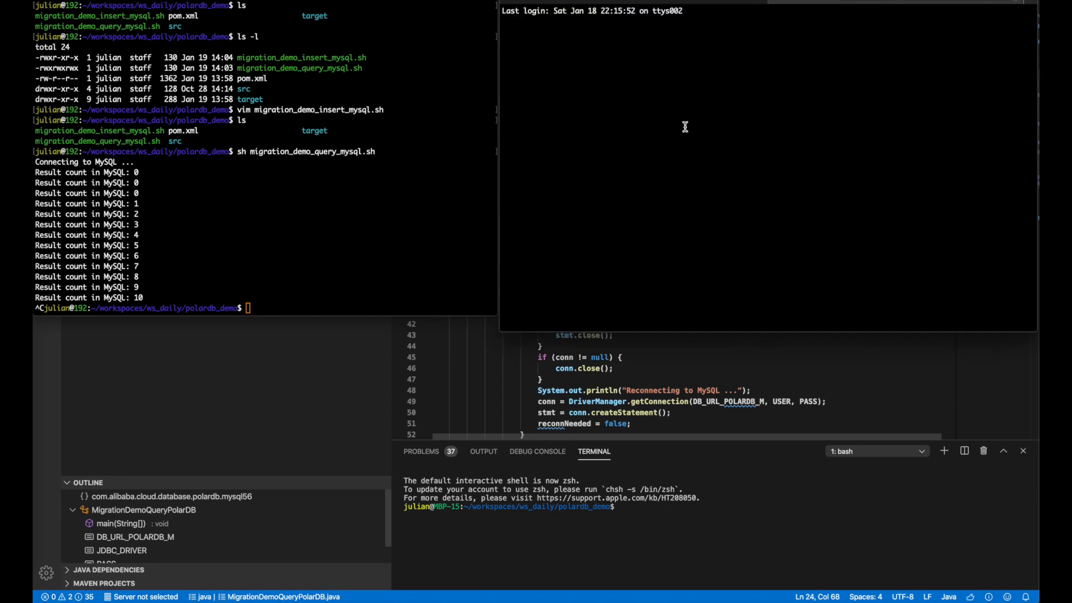
key("super+w")
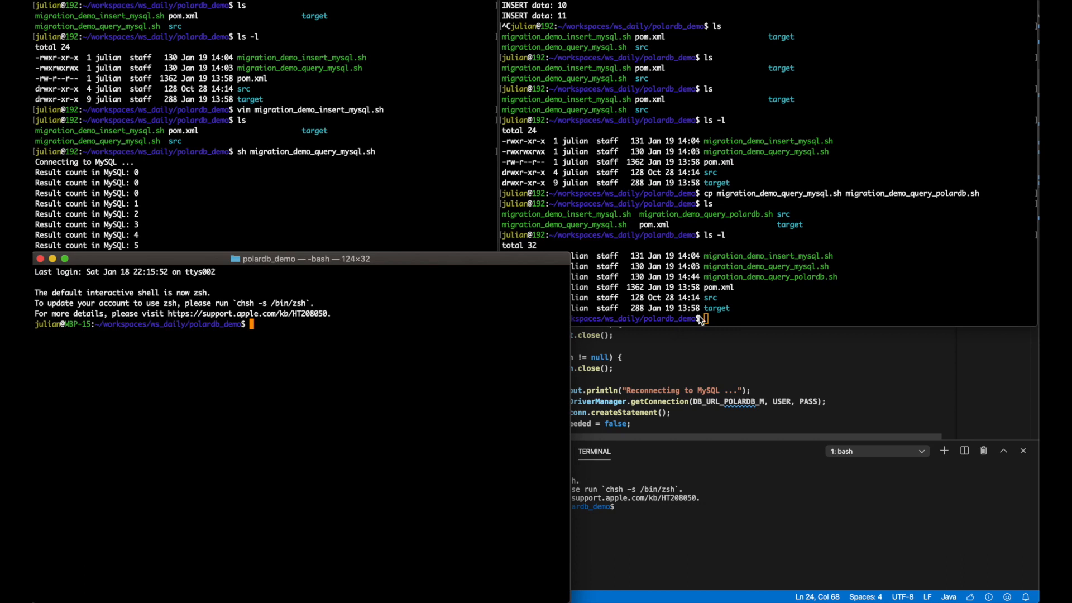
left_click(723, 322)
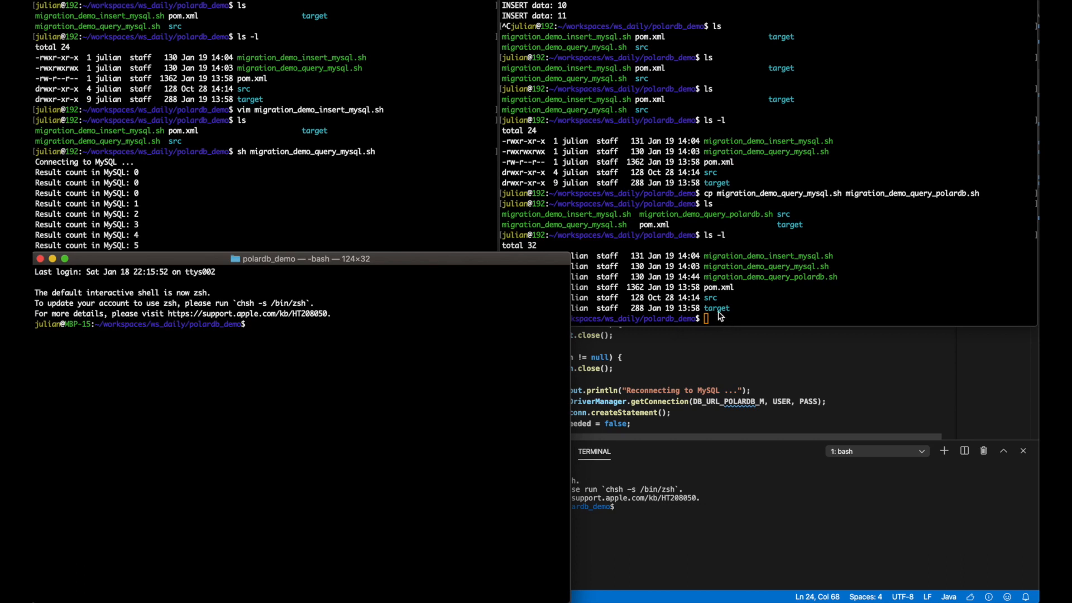
left_click(392, 215)
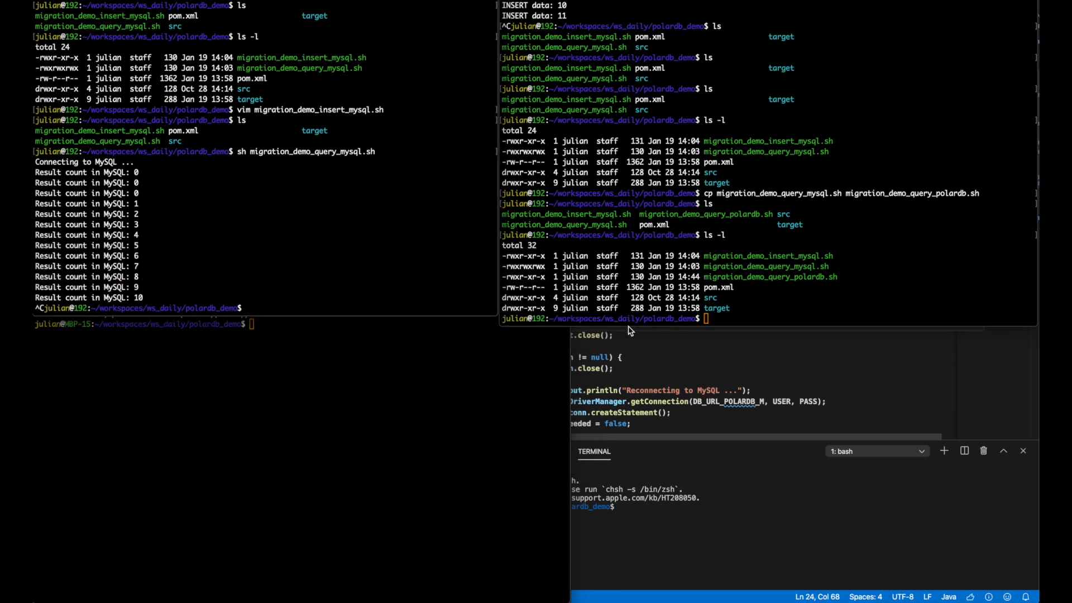
left_click_drag(625, 327, 623, 321)
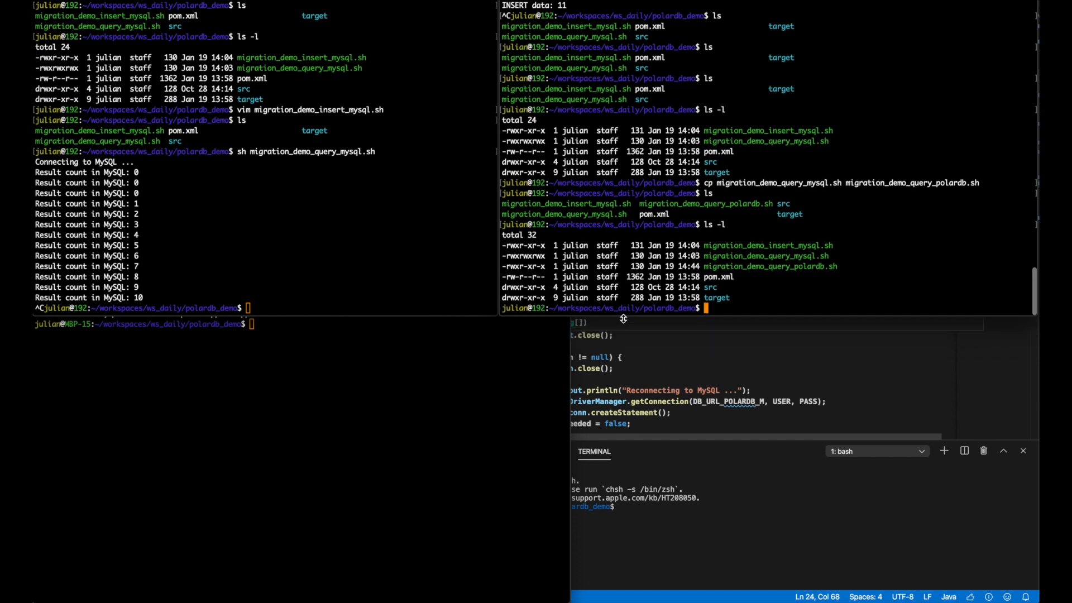
left_click(366, 447)
left_click_drag(337, 254, 328, 313)
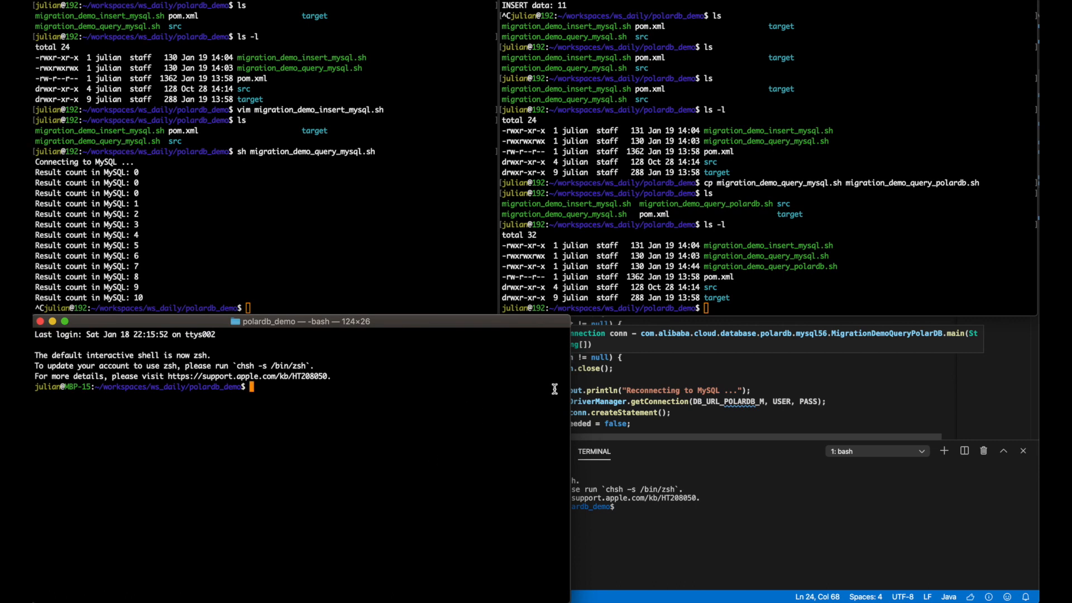
left_click_drag(570, 376, 500, 375)
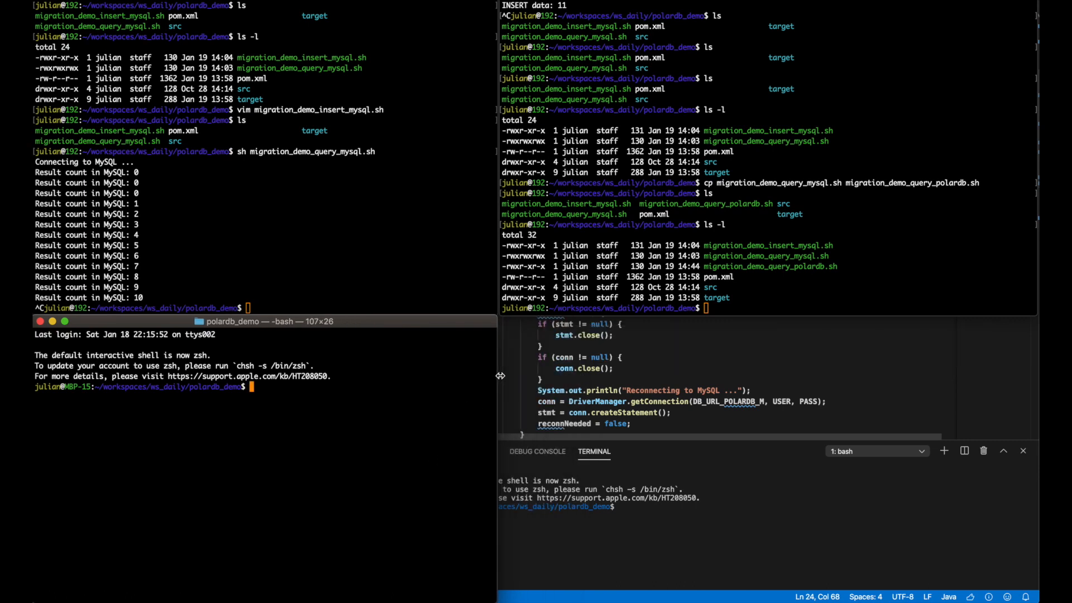
- Run ls in the bash window and discard a partly typed mysql command
type("ls")
key("Return")
key("ctrl+r")
type("mysq")
key("ctrl+c")
type("mysql")
key("BackSpace")
key("BackSpace")
key("BackSpace")
key("BackSpace")
key("BackSpace")
- Close the upper-left and upper-right terminals, then type mysql -h in the remaining bash window
left_click(352, 240)
type("cle")
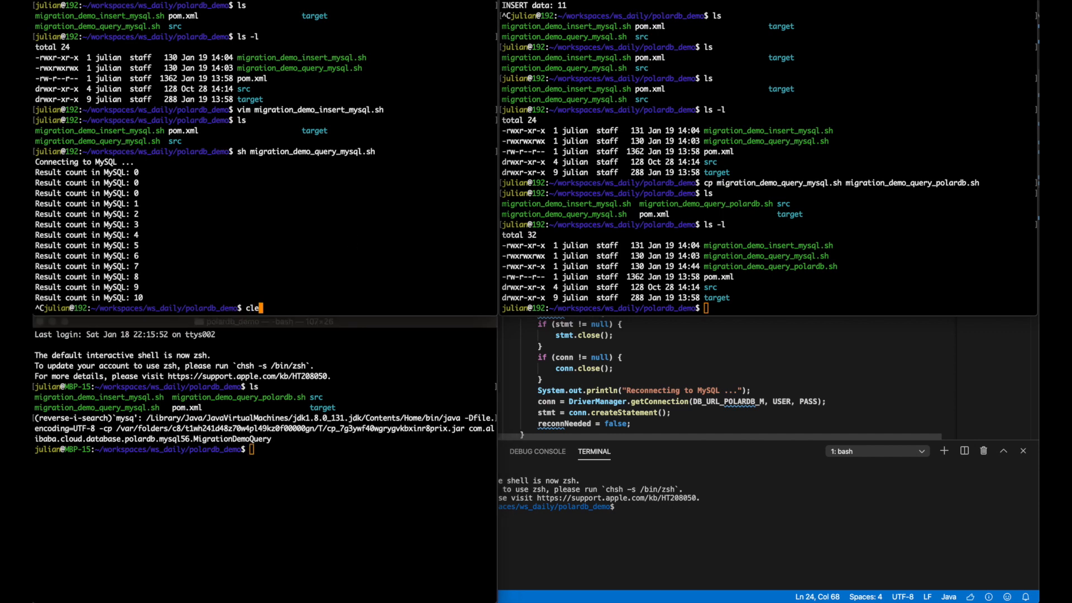
type("a")
key("super+w")
left_click(854, 140)
type("clea")
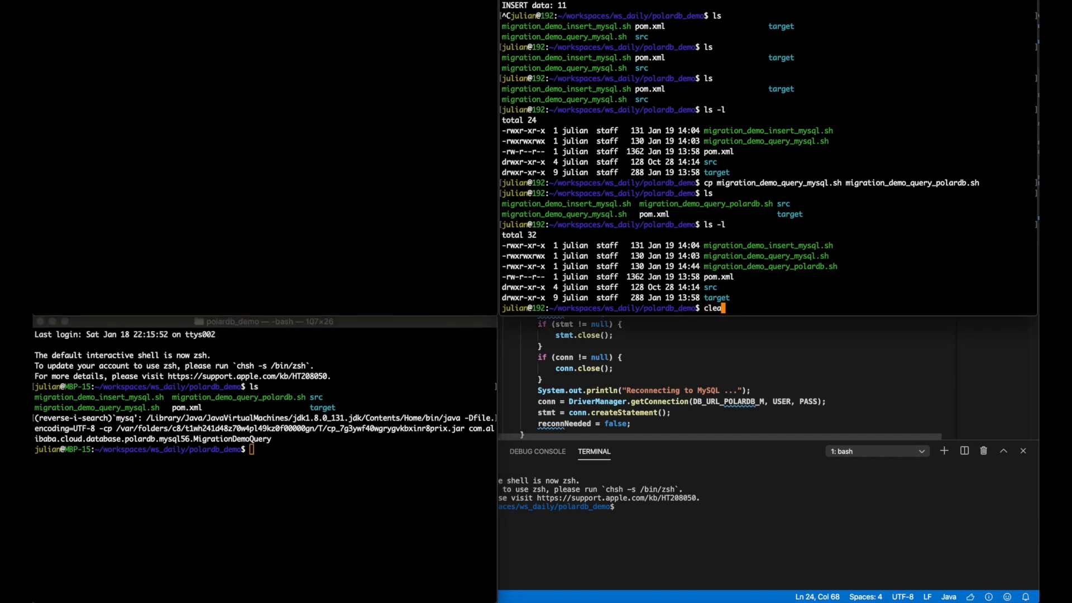
key("super+w")
left_click(347, 497)
type("mysql -h")
key("super+Tab")
key("super+Tab")
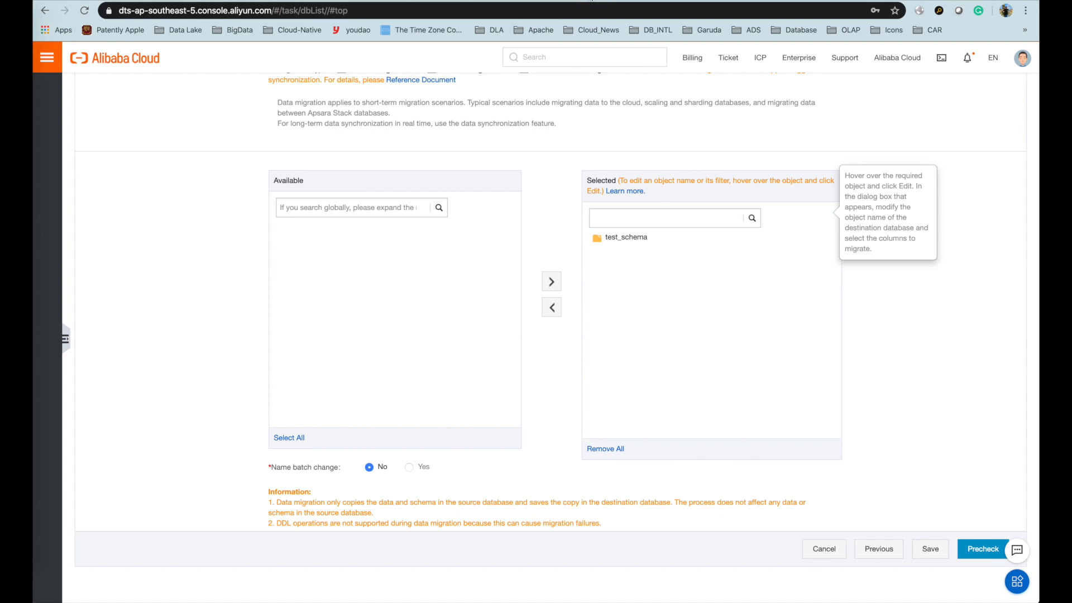
key("ctrl+Tab")
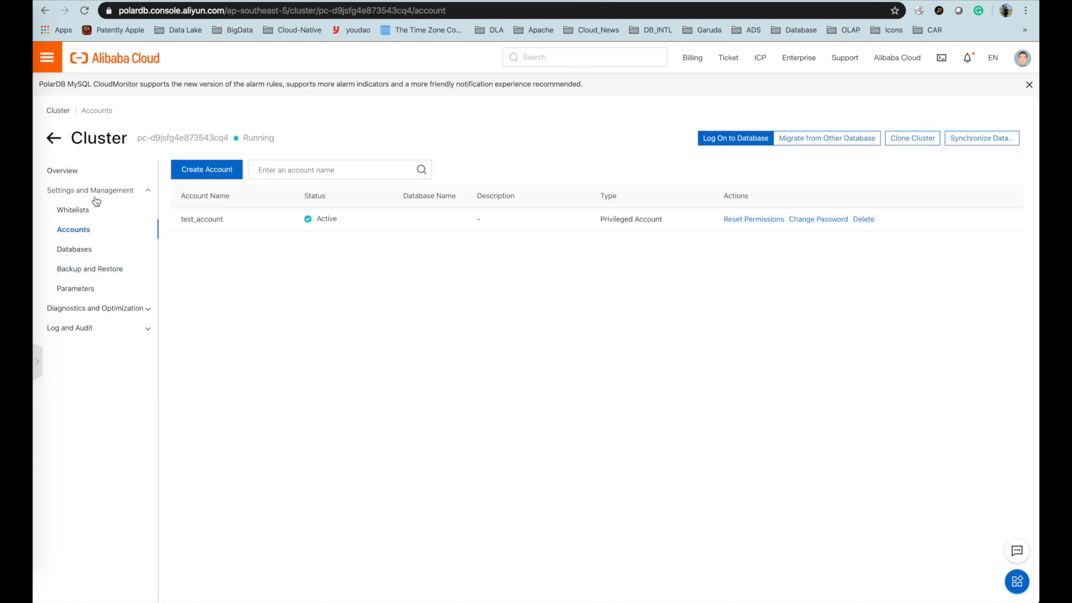
- Copy the public-facing cluster endpoint from Overview's Connection Information and paste it after mysql -h
left_click(62, 171)
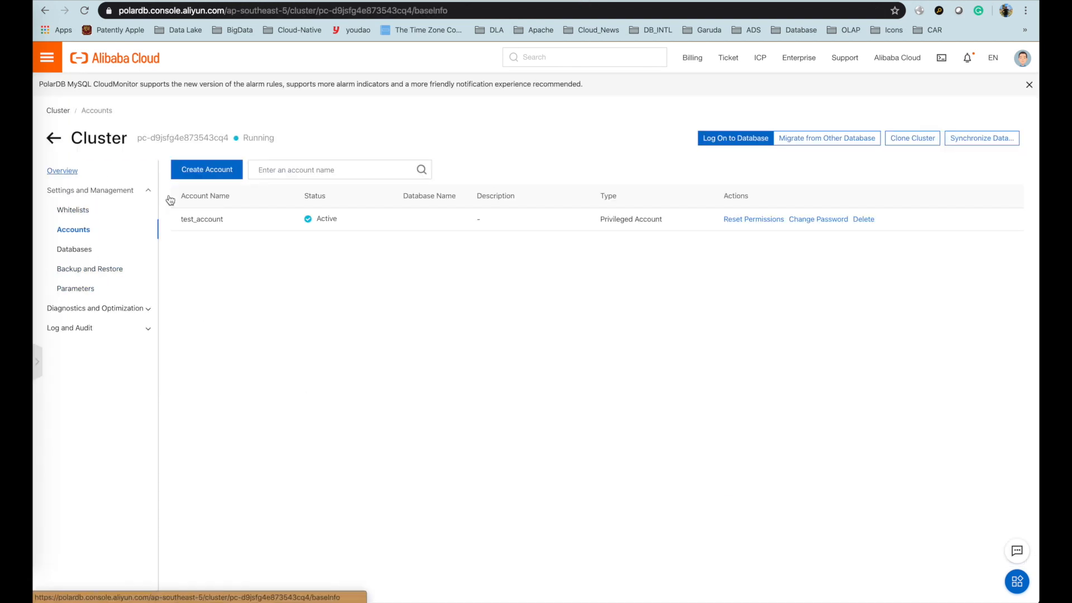
scroll(306, 448, "down", 3)
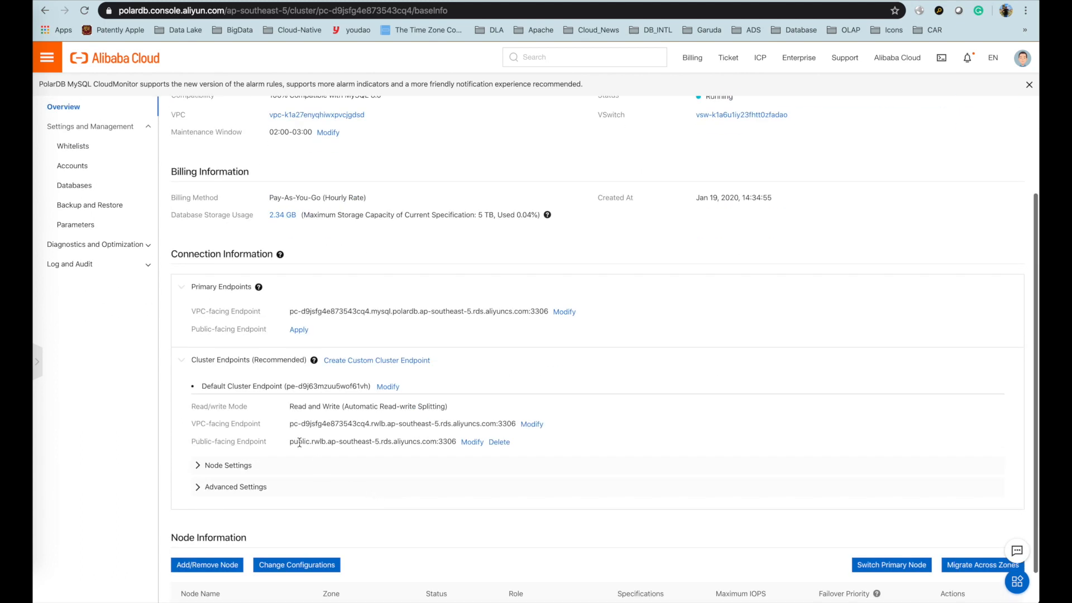
left_click_drag(291, 443, 455, 439)
key("super+c")
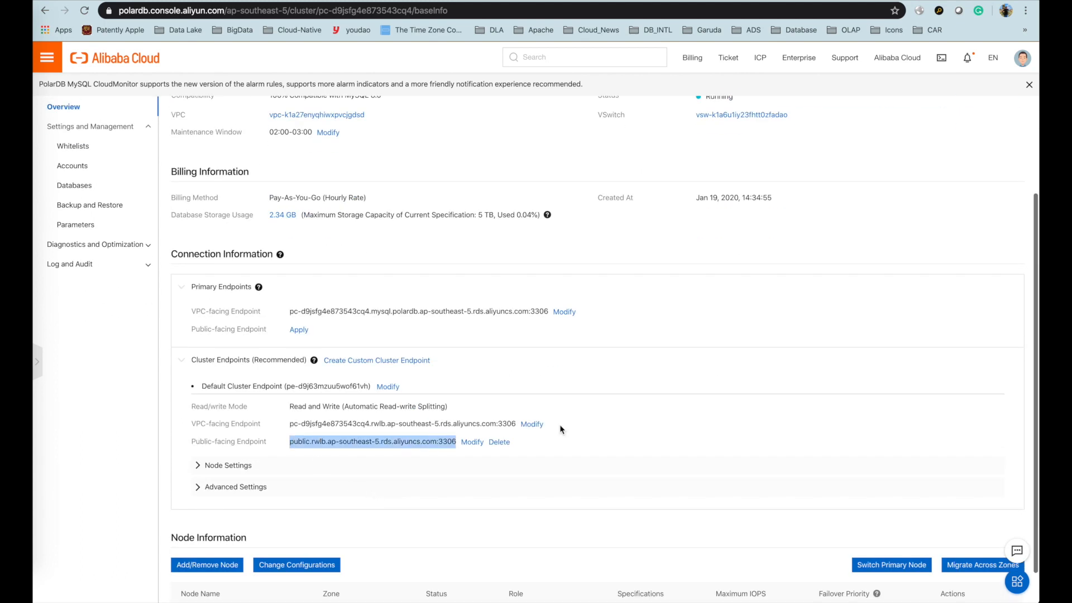
key("super+Tab")
type("mysql -h")
key("super+v")
- Add -P3306 -c -a -utest_account -p, run the login, enter the password, then cancel with Ctrl+C
type("-3306")
key("Left")
key("Left")
key("Left")
key("Left")
type("P")
key("Right")
key("Right")
key("Right")
key("Right")
type("-")
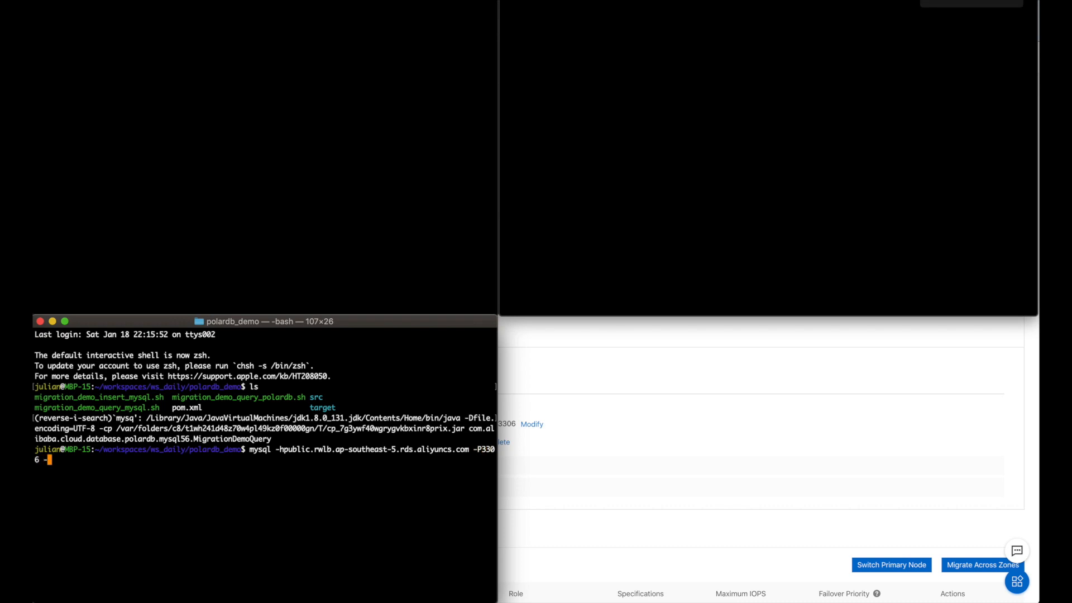
type("c -")
type("a")
type(" -u")
type("test_account ")
type("-p")
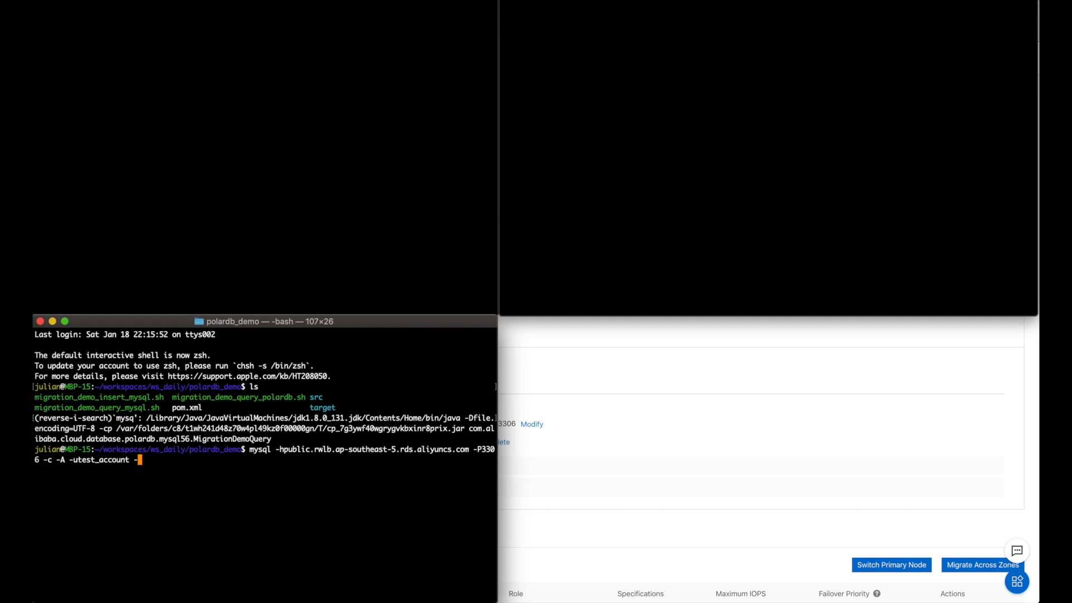
key("Return")
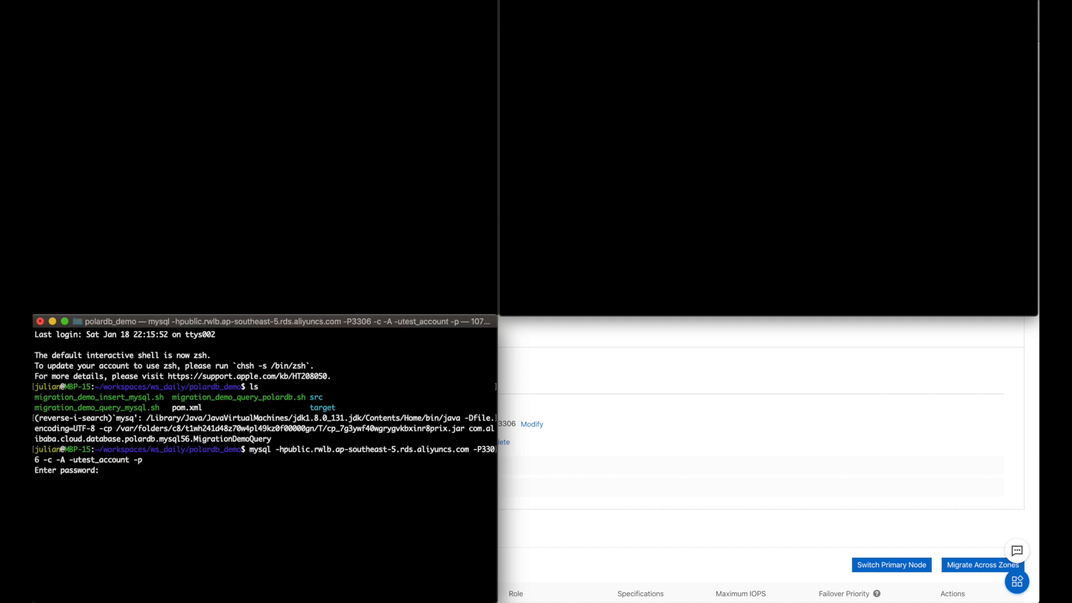
key("Return")
key("ctrl+c")
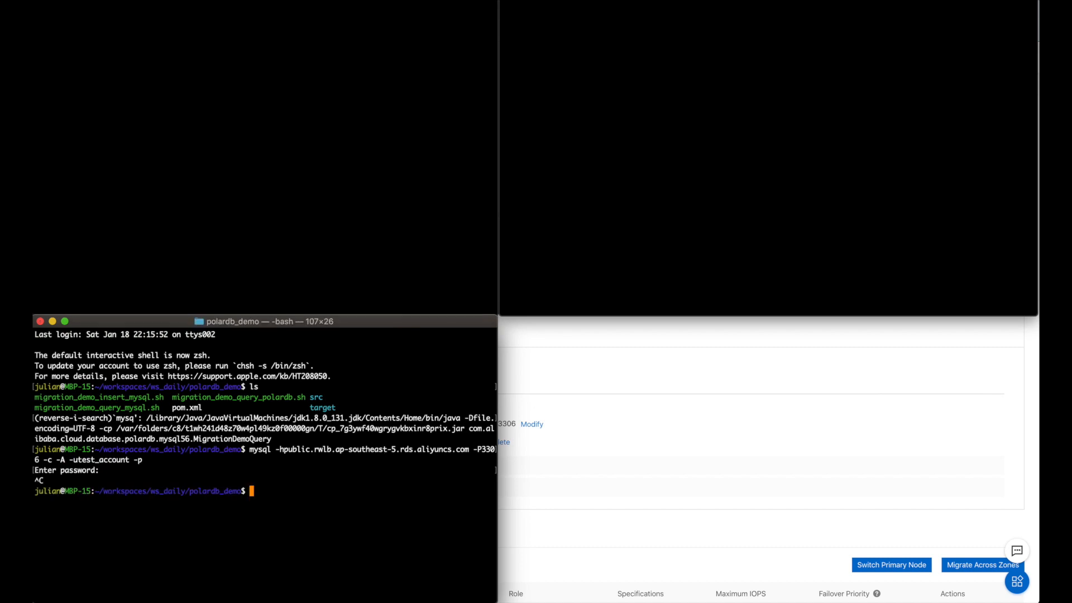
key("super+Tab")
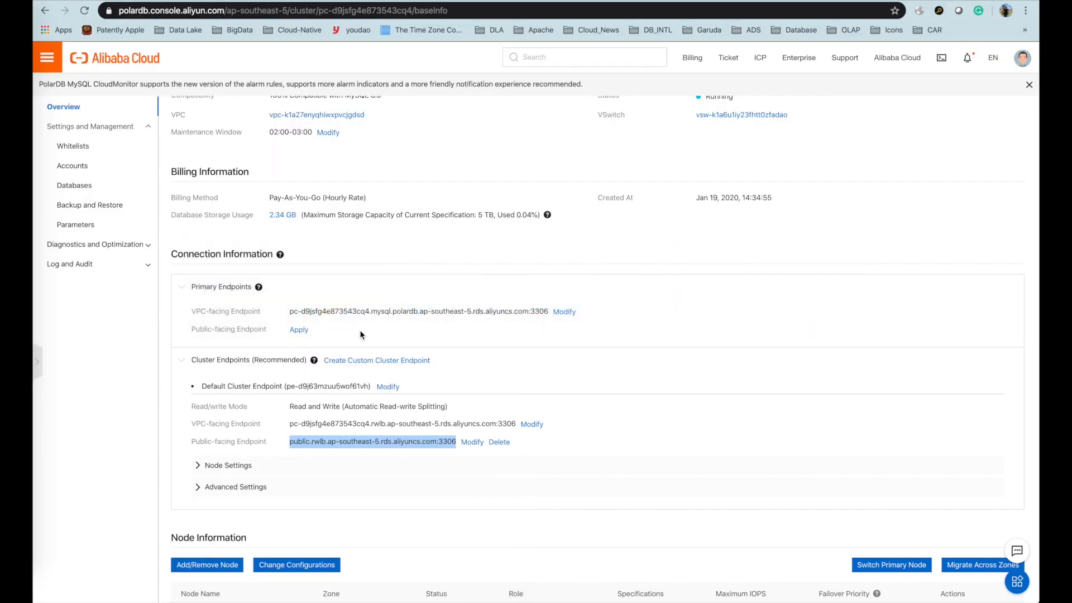
- On the Whitelists page, change the default list from 127.0.0.1 to 0.0.0.0/0 and submit
left_click(78, 147)
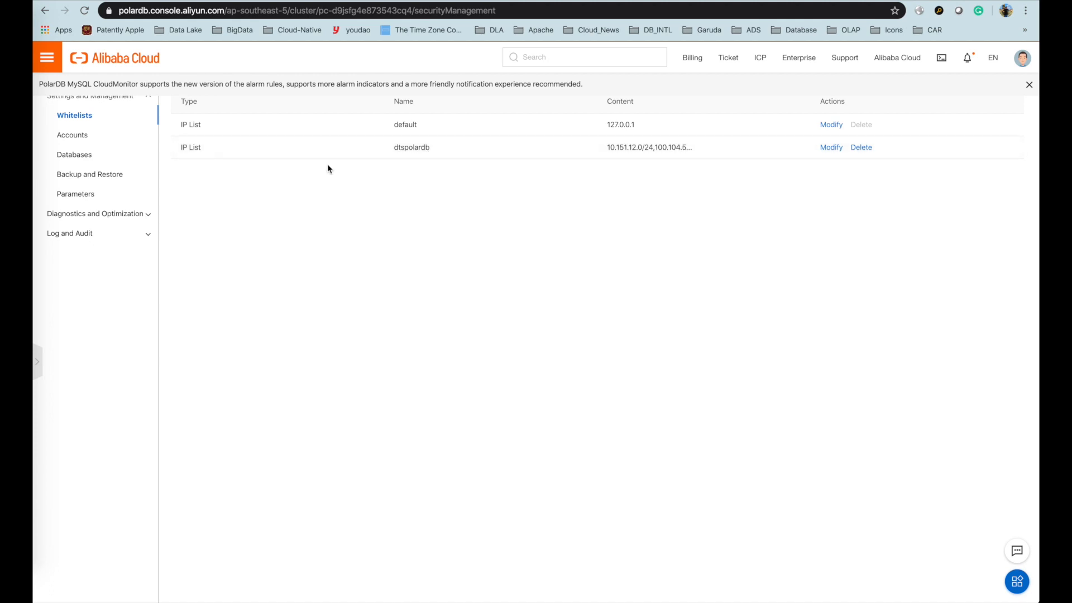
scroll(582, 148, "up", 3)
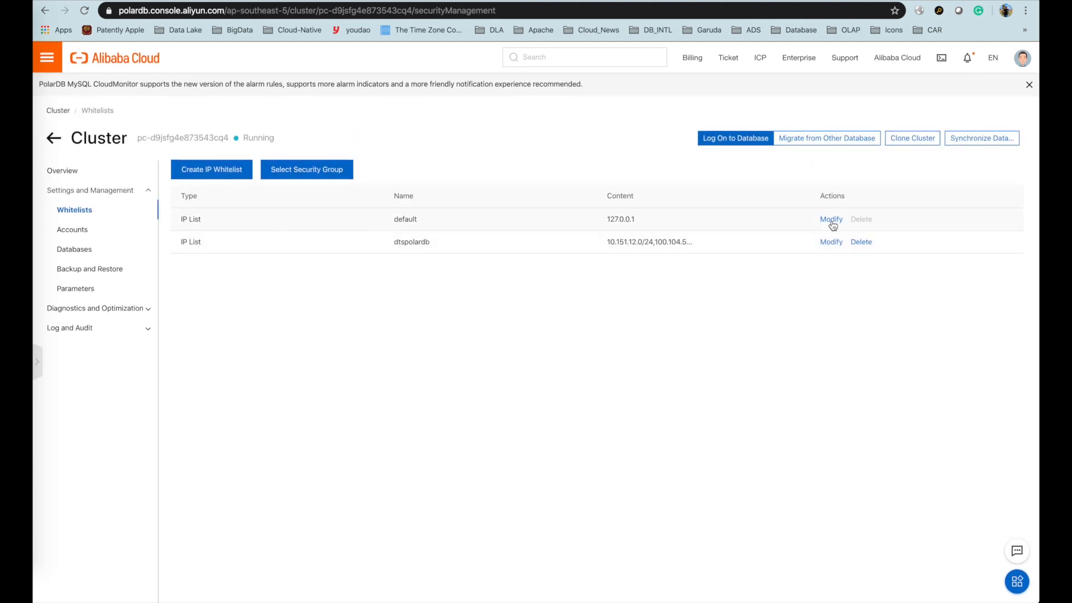
left_click(830, 219)
left_click(754, 297)
key("super+a")
type("al")
key("BackSpace")
key("BackSpace")
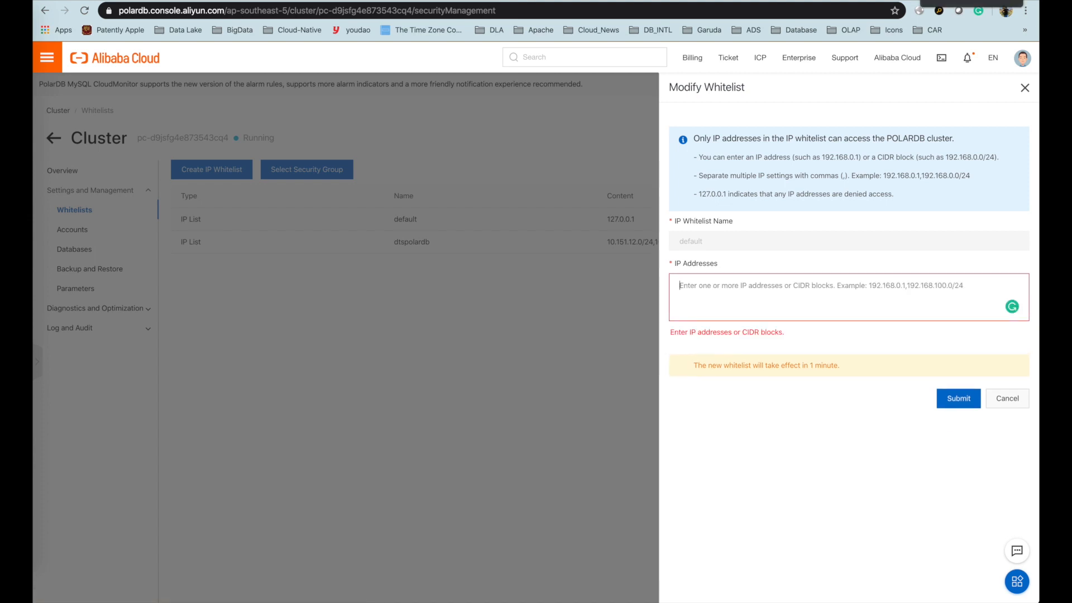
type("0.0.0.0/0")
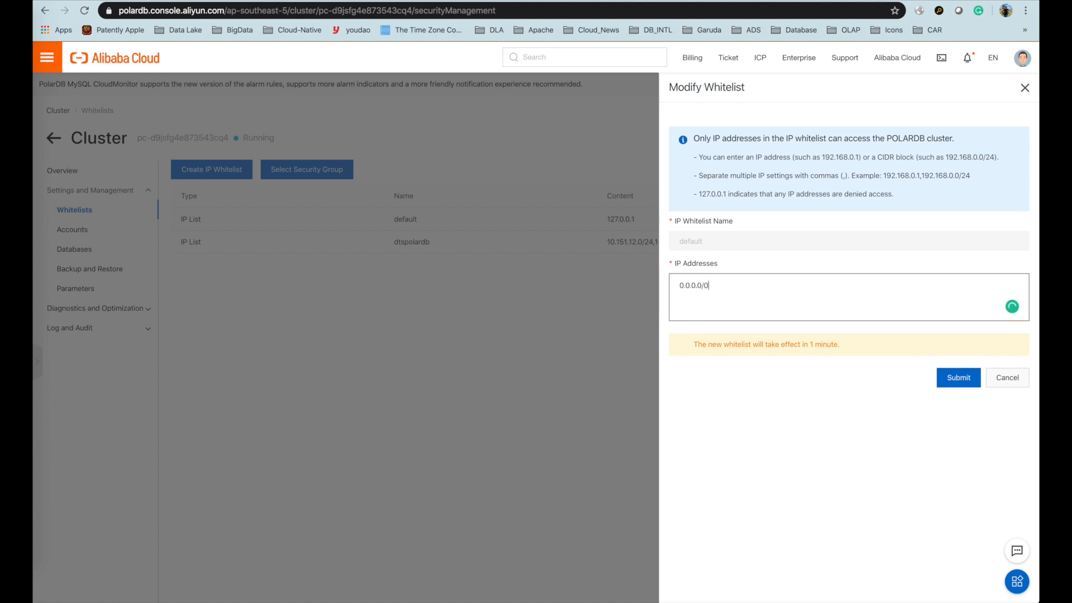
left_click(956, 381)
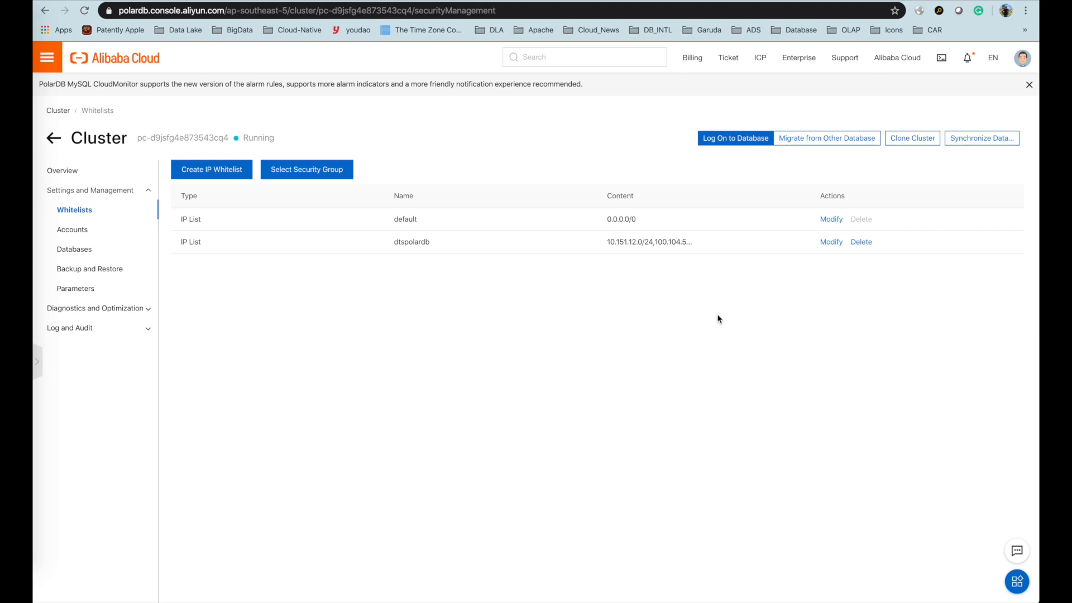
key("super+Tab")
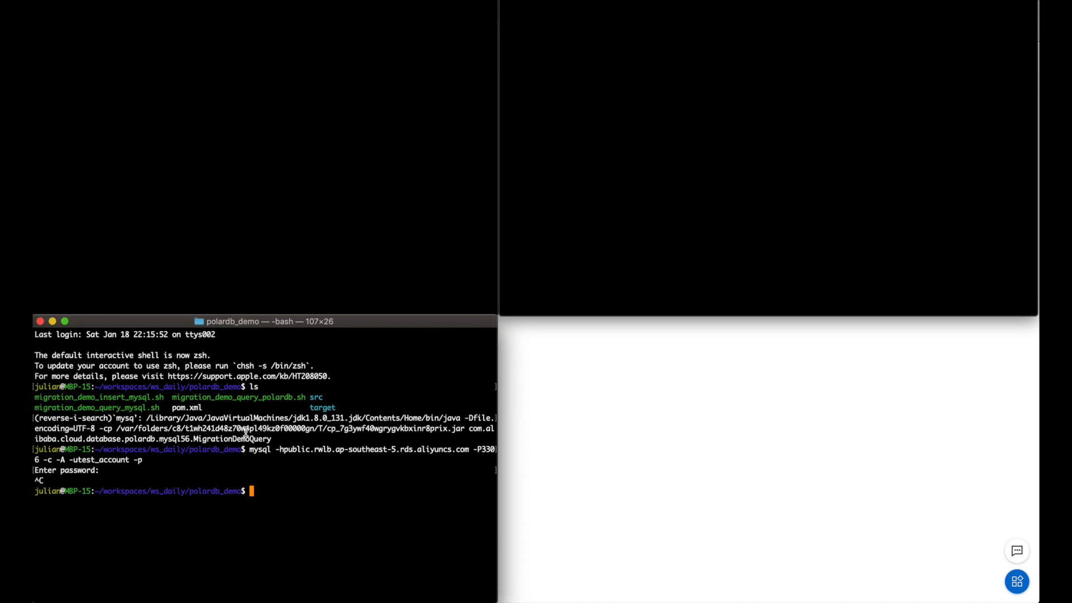
- Rerun the mysql login to PolarDB with the password and run show schemas; to list four schemas
key("Up")
key("Return")
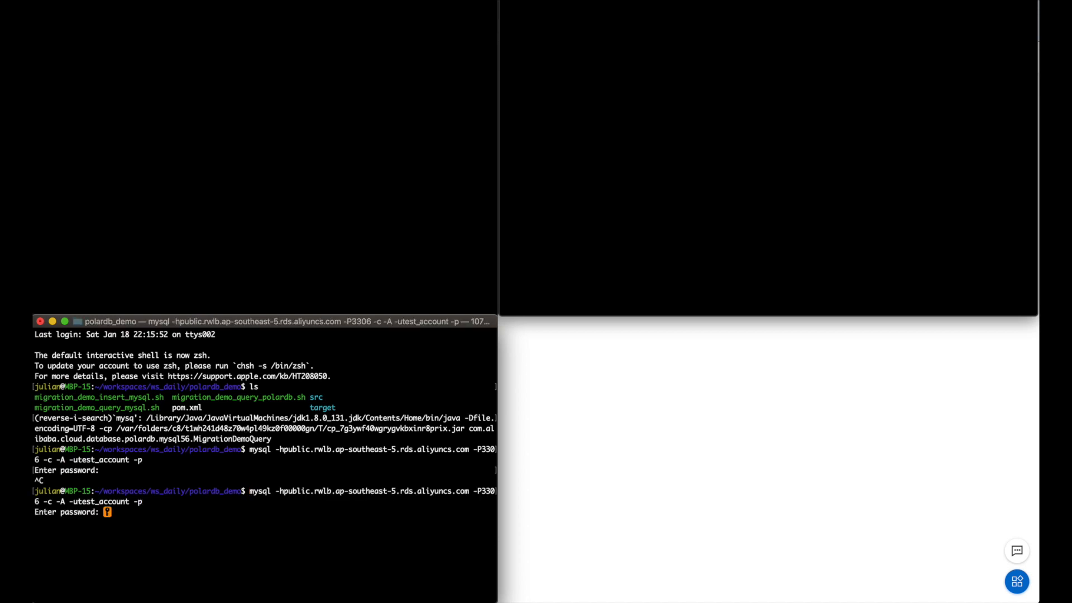
key("Return")
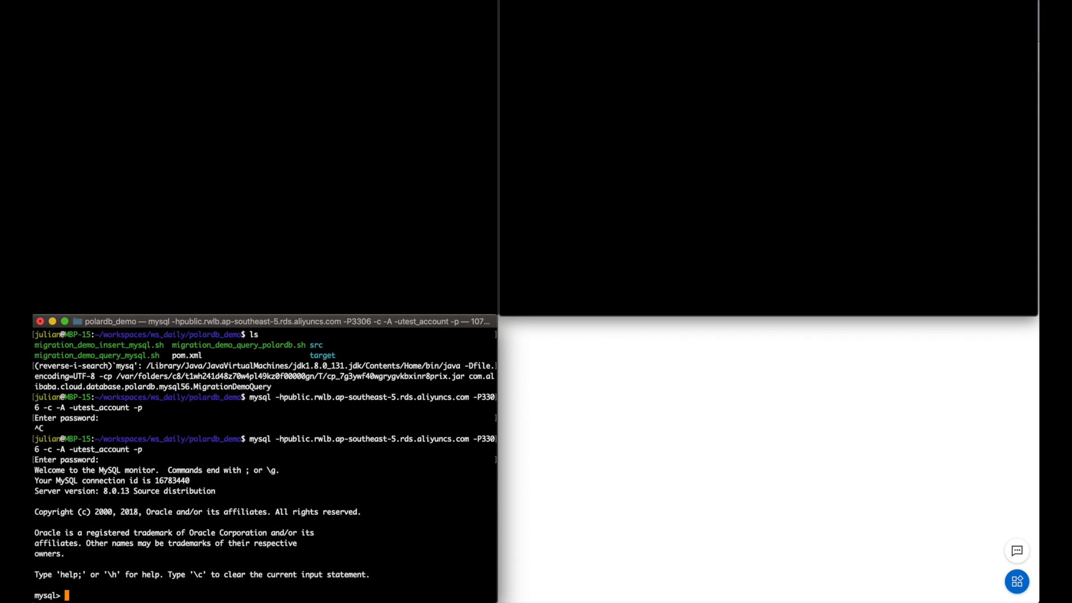
type("show schemas;")
key("Return")
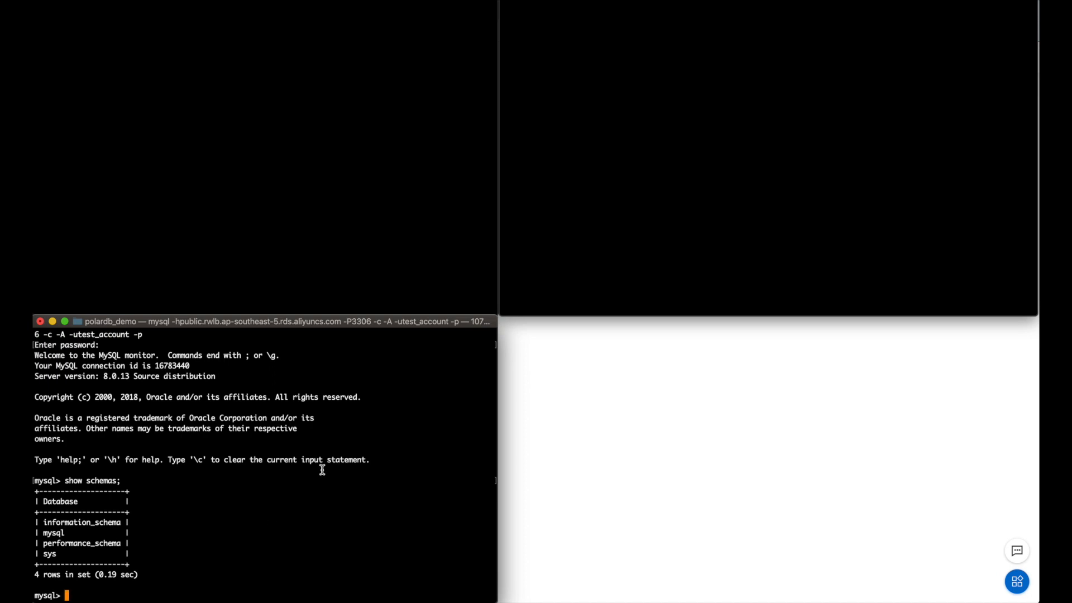
- Exit the mysql client with Ctrl+D and clear the terminal
key("ctrl+d")
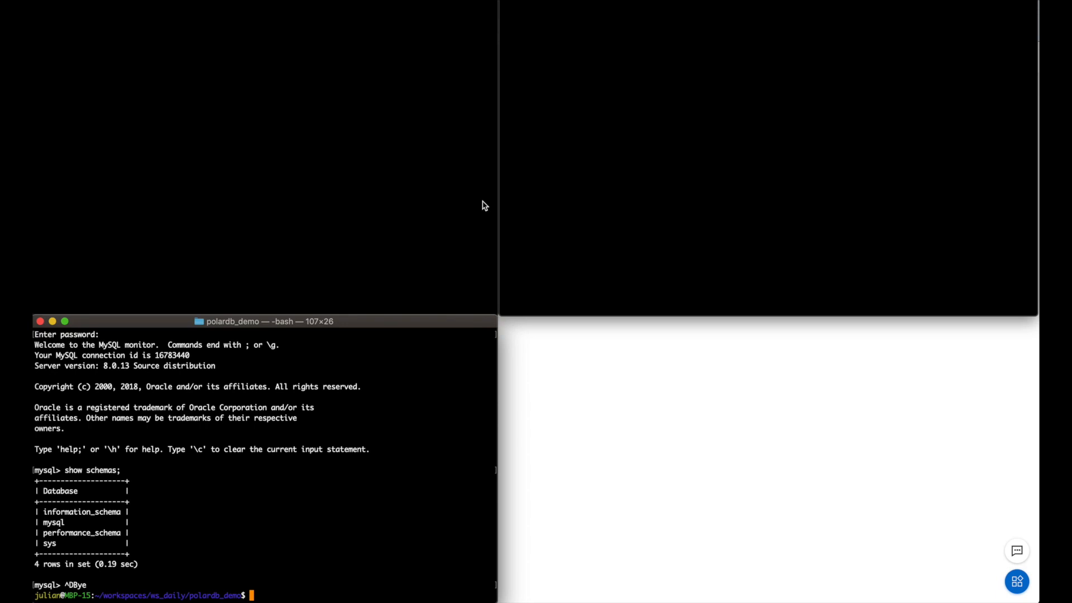
type("clear")
key("Return")
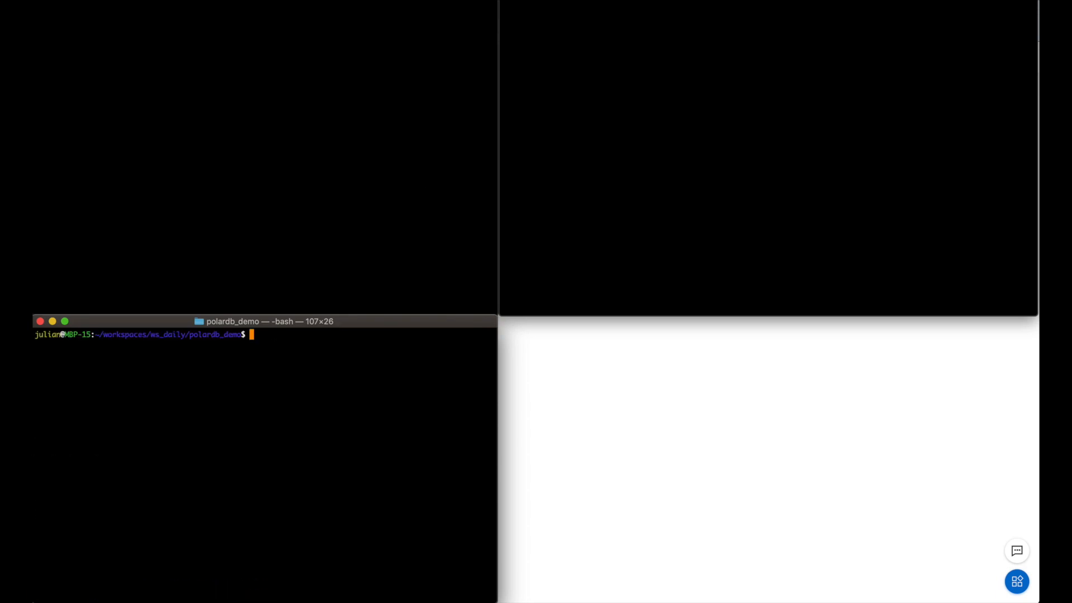
key("super+Tab")
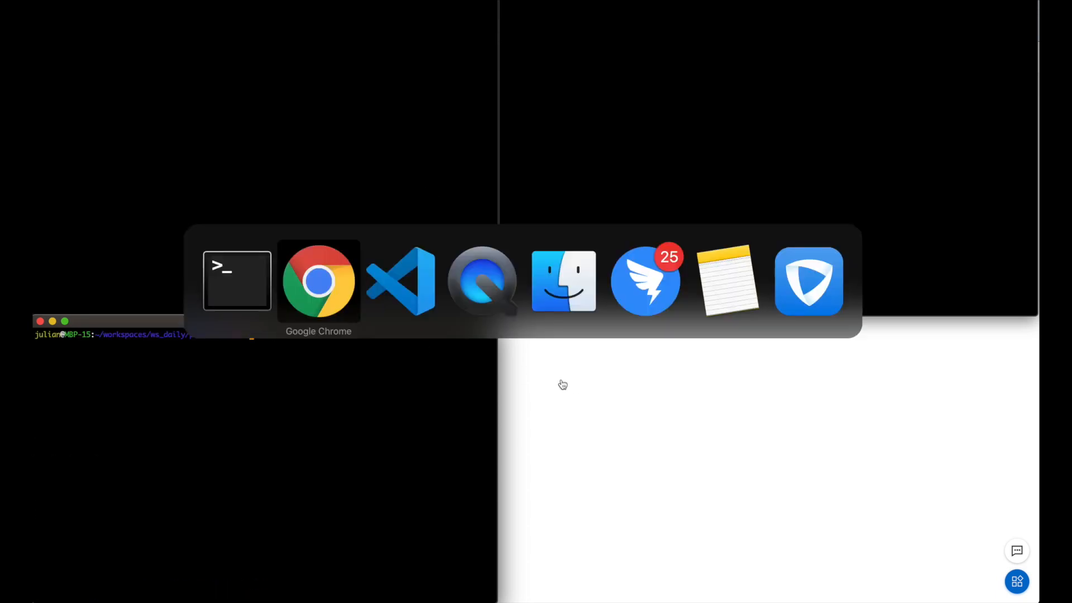
- In VS Code, change 'MySQL' to 'PolarDB' in the line 31 connecting message and save
key("super+Tab")
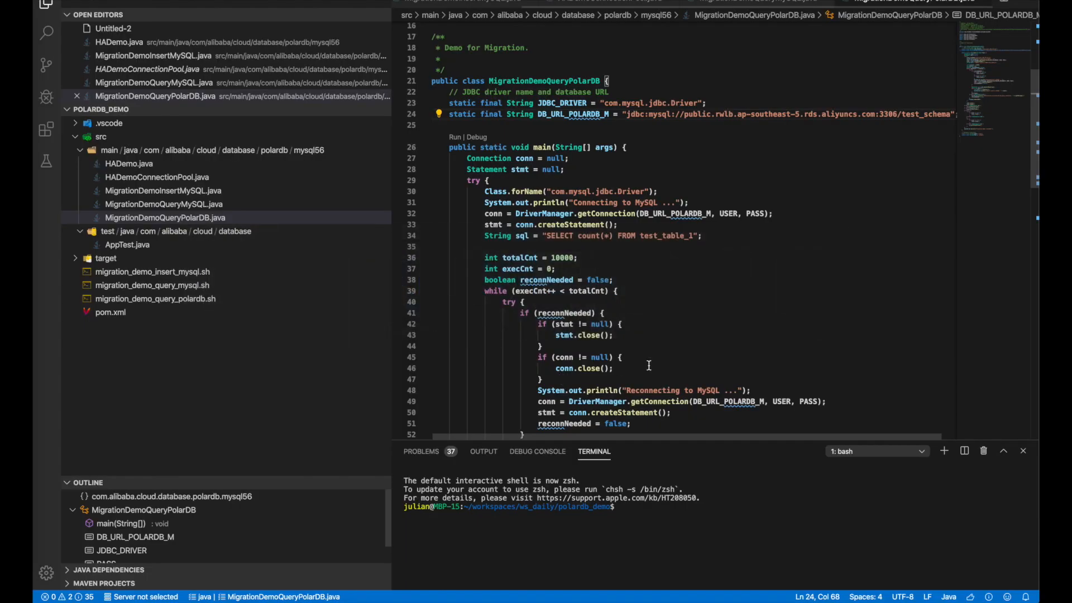
left_click(750, 184)
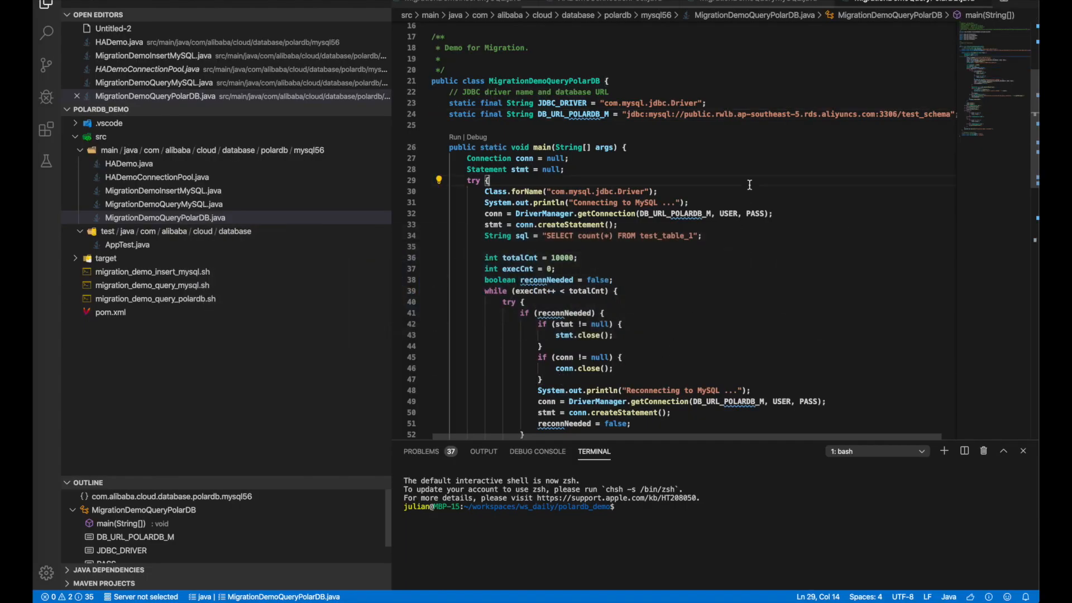
scroll(750, 185, "down", 3)
scroll(703, 279, "up", 8)
left_click(696, 314)
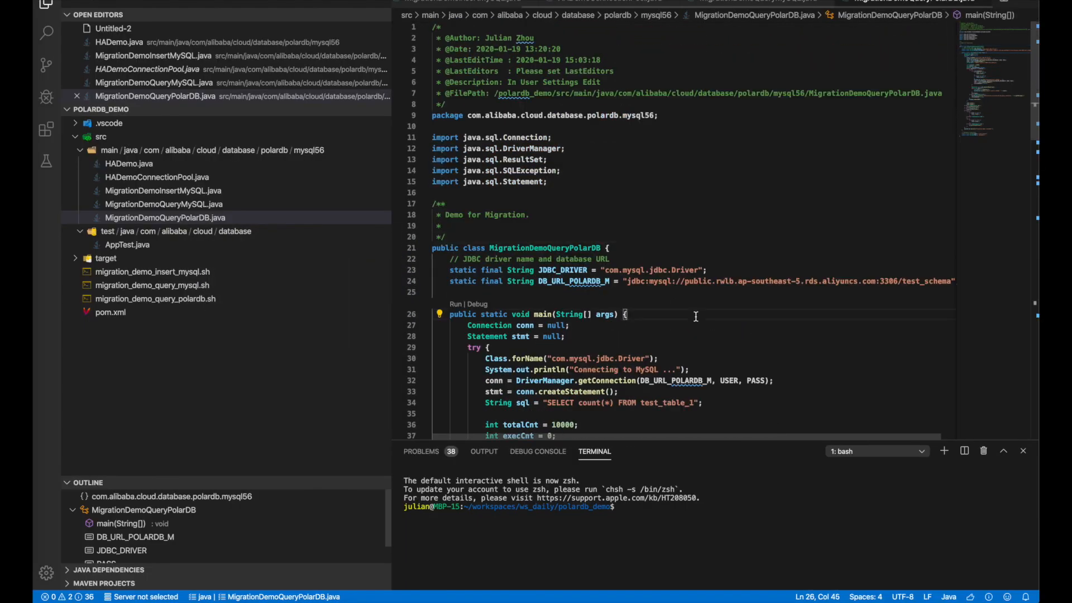
key("super+Tab")
scroll(764, 315, "down", 1)
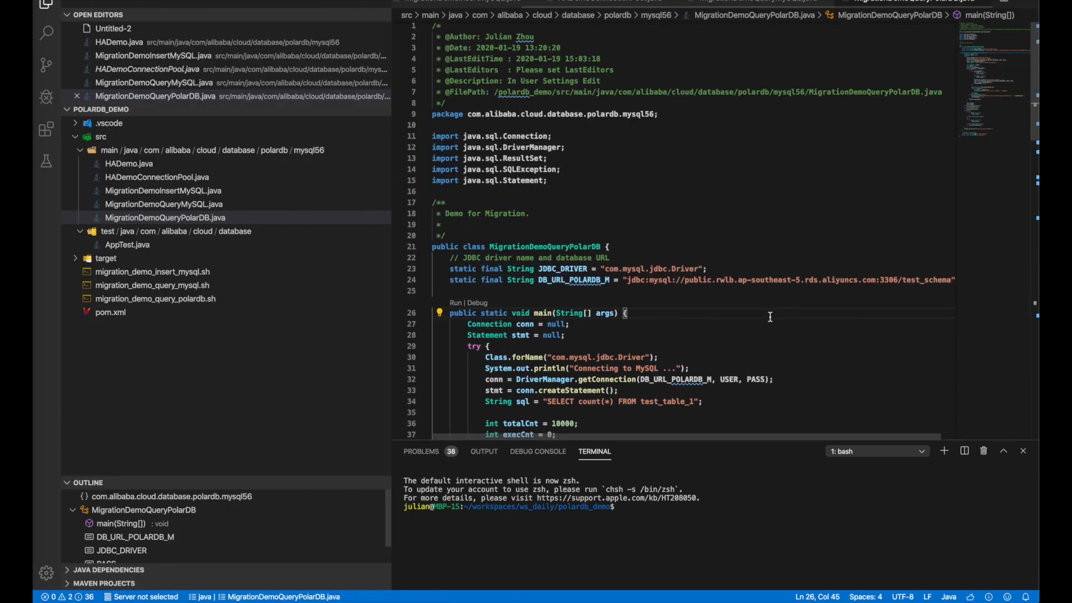
scroll(770, 317, "down", 5)
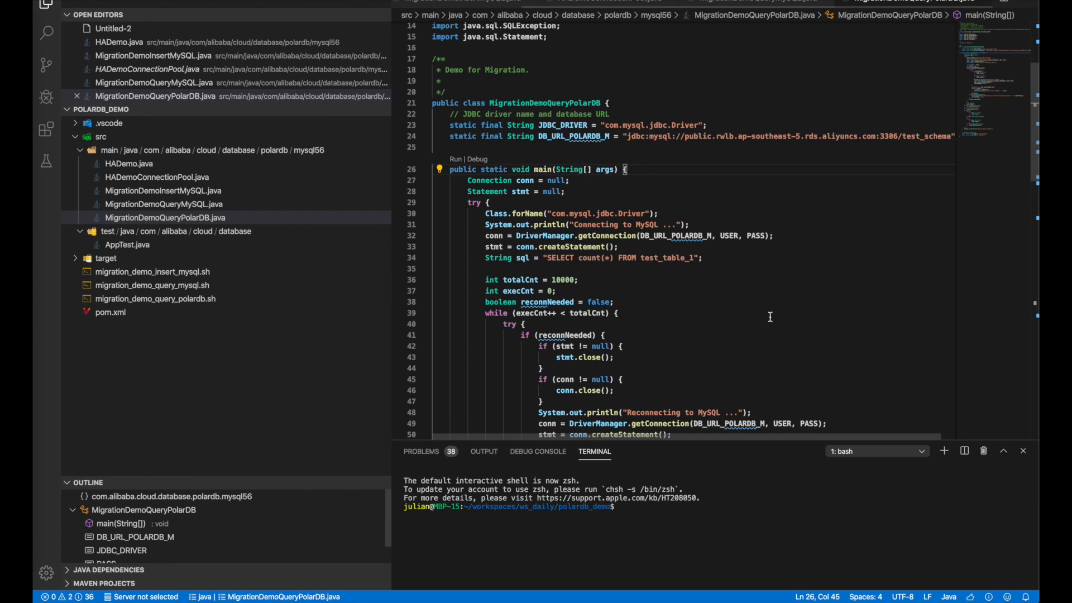
double_click(645, 225)
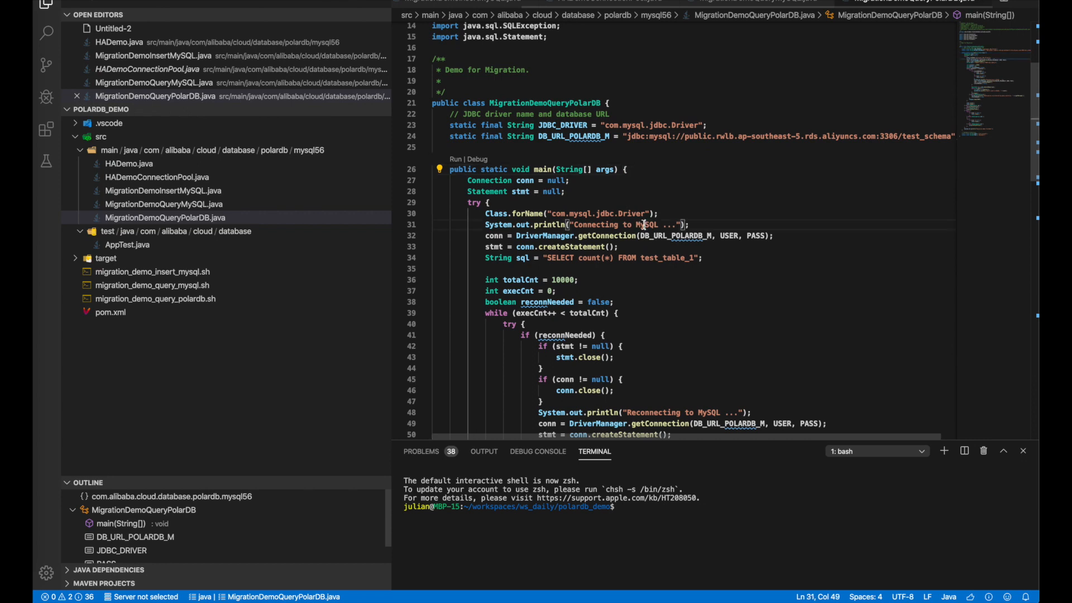
type("Polar")
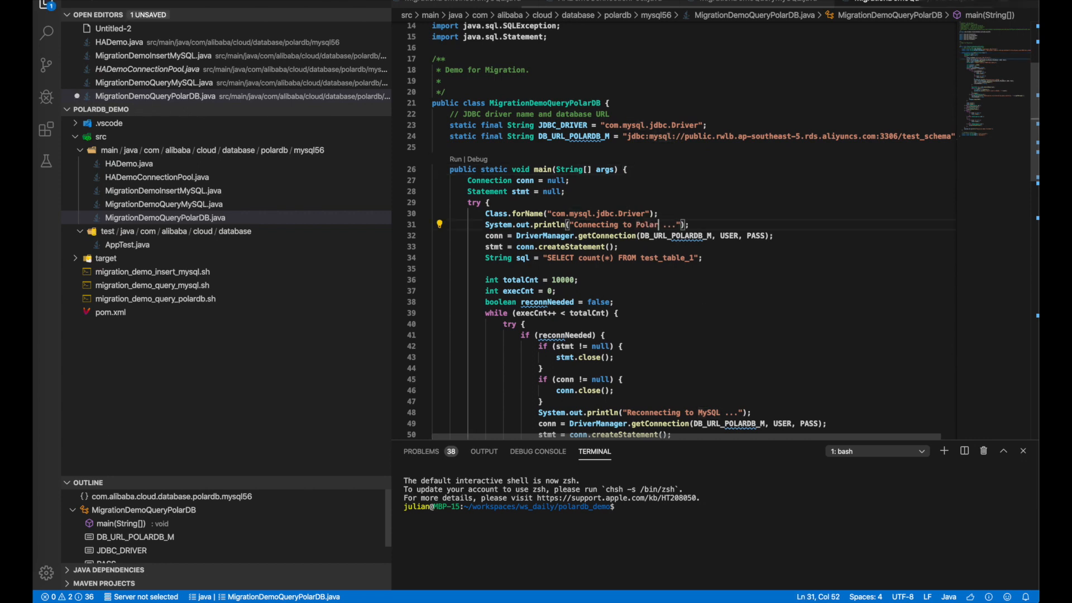
type("DB")
key("super+s")
- Change 'MySQL' to 'PolarDB' in the reconnecting and result-count messages on lines 48 and 57, then save
left_click(720, 337)
scroll(719, 337, "down", 4)
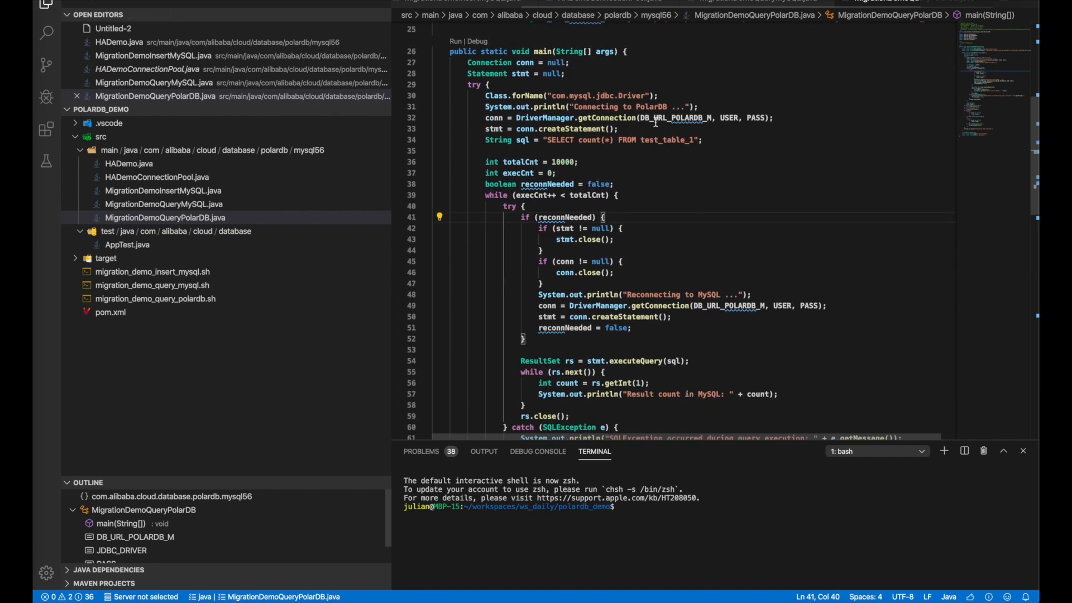
double_click(704, 295)
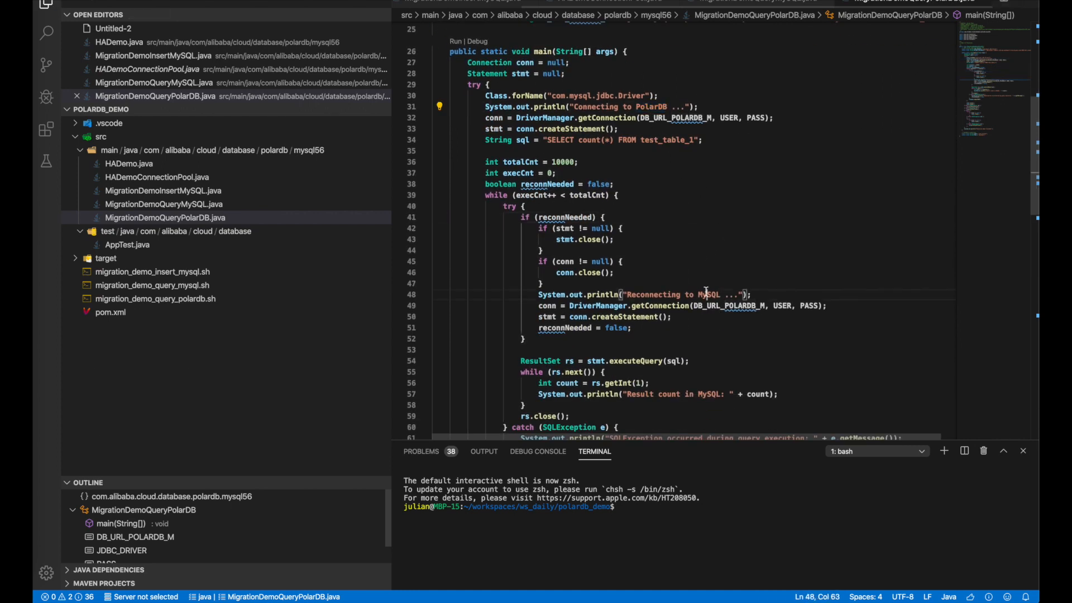
type("PolarDB")
double_click(708, 394)
type("PolarDB")
key("super+s")
- Scroll through MigrationDemoQueryPolarDB.java to review the edited messages
left_click(785, 337)
scroll(785, 338, "down", 10)
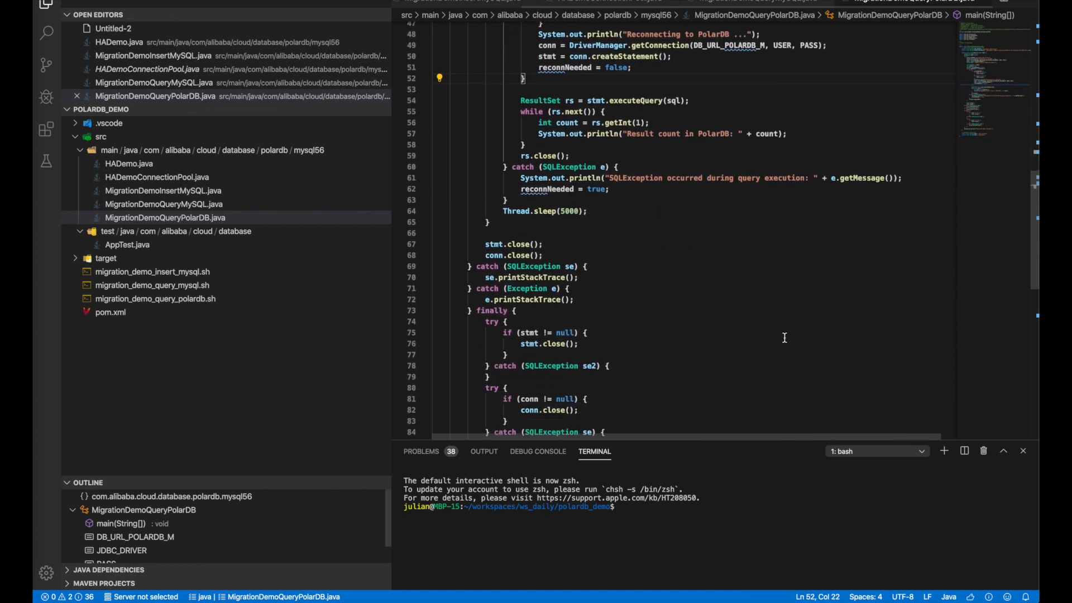
scroll(784, 338, "up", 11)
left_click(705, 236)
scroll(706, 236, "up", 7)
scroll(758, 236, "down", 14)
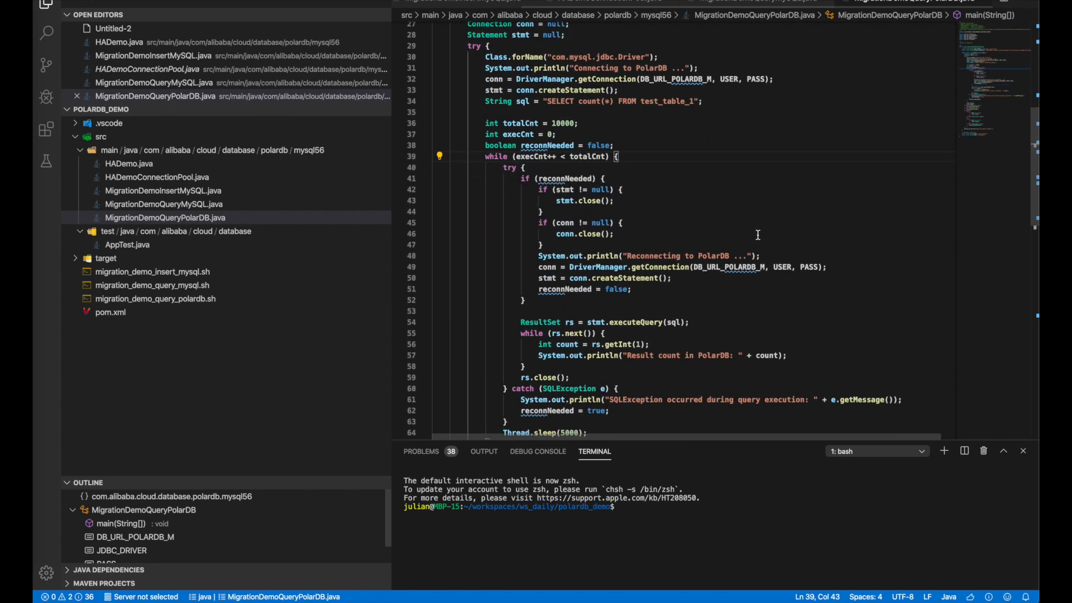
left_click(691, 308)
key("super+Tab")
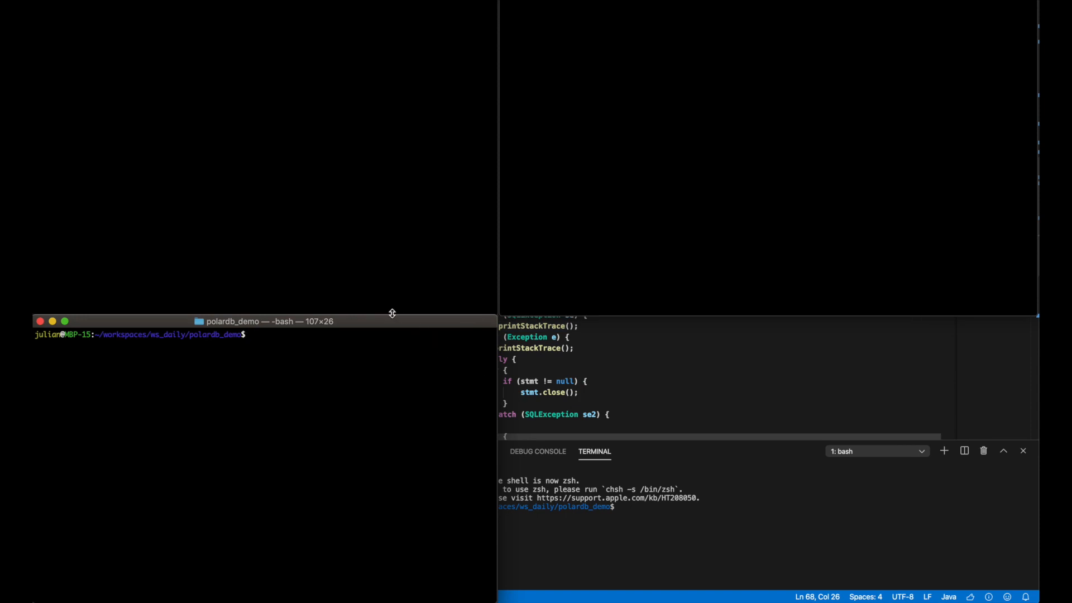
- Recall 'mvn package assembly:single' from shell history and run the build
key("ctrl+r")
type("mvn")
key("Return")
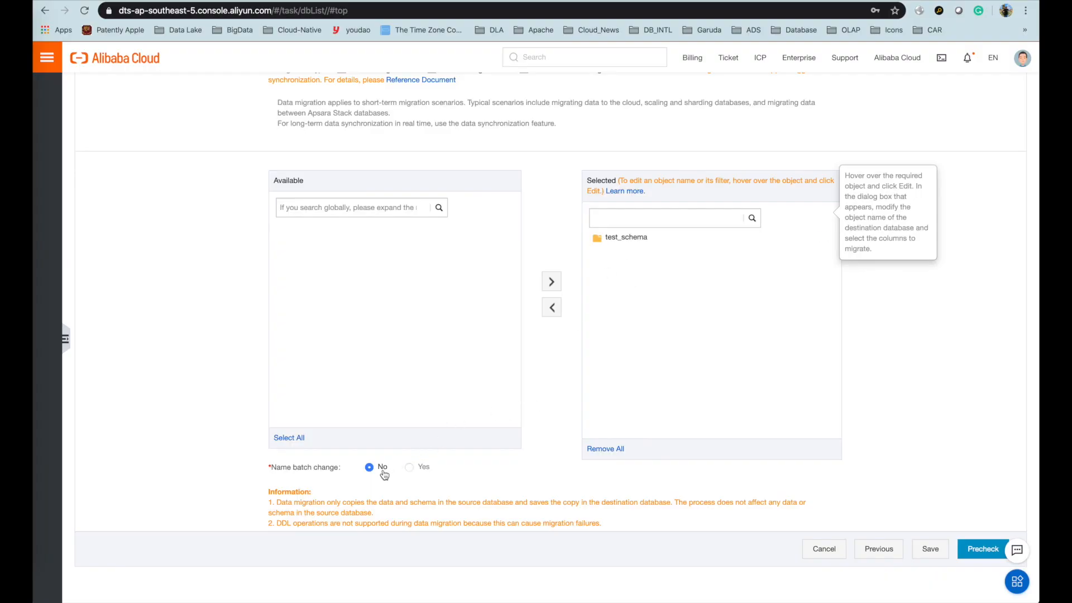
- Submit the test_schema migration task configuration for precheck from the bottom of the page
scroll(742, 373, "up", 2)
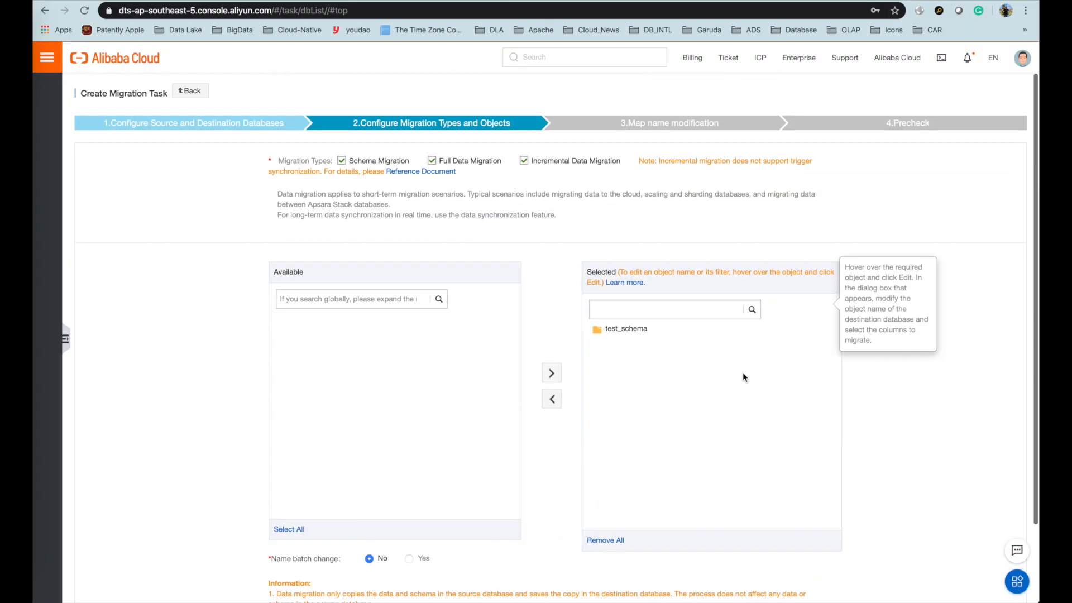
scroll(742, 372, "down", 2)
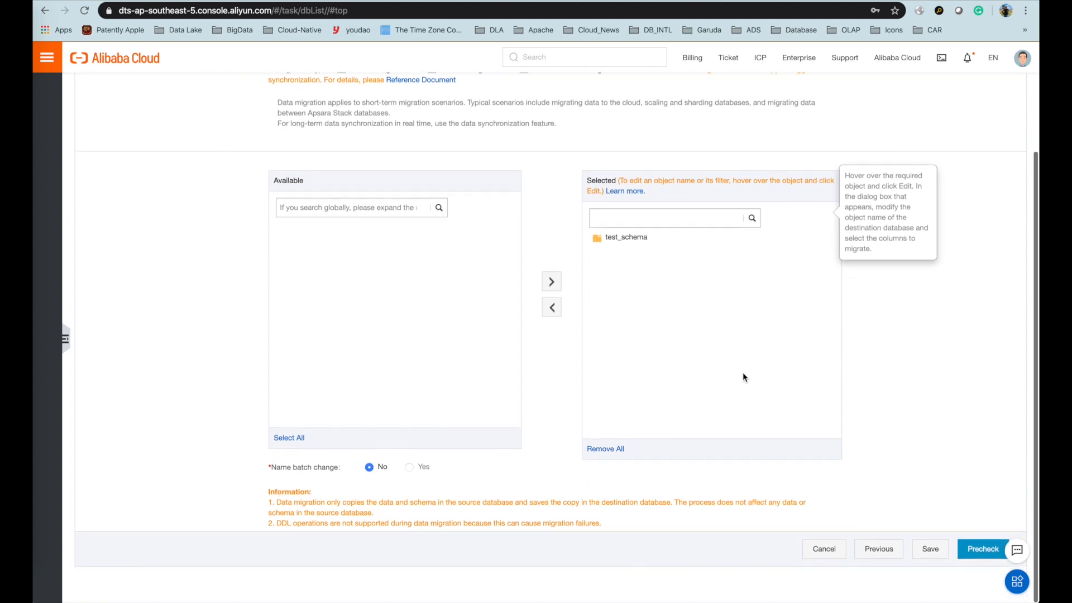
left_click(976, 554)
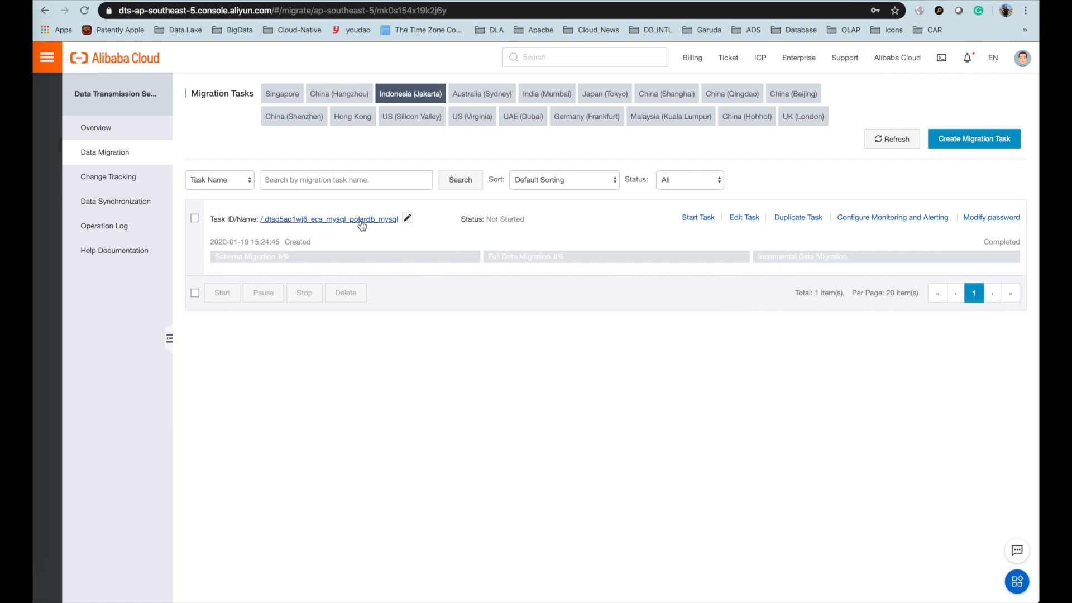
- Start the task, confirm the precheck, and read the Binlog Format failure details
left_click(695, 219)
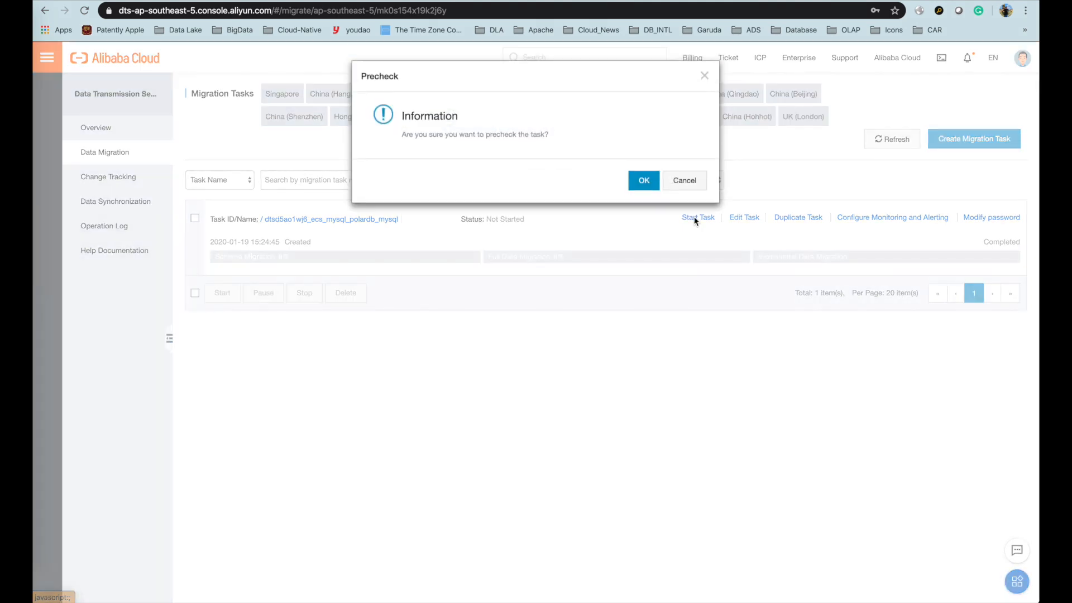
left_click(647, 180)
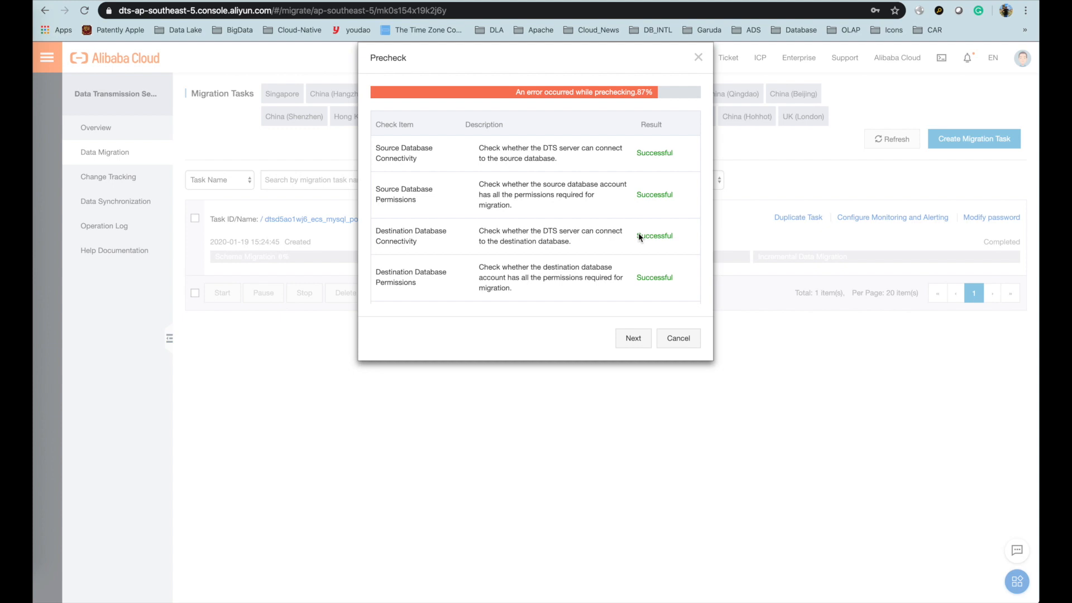
scroll(595, 193, "down", 5)
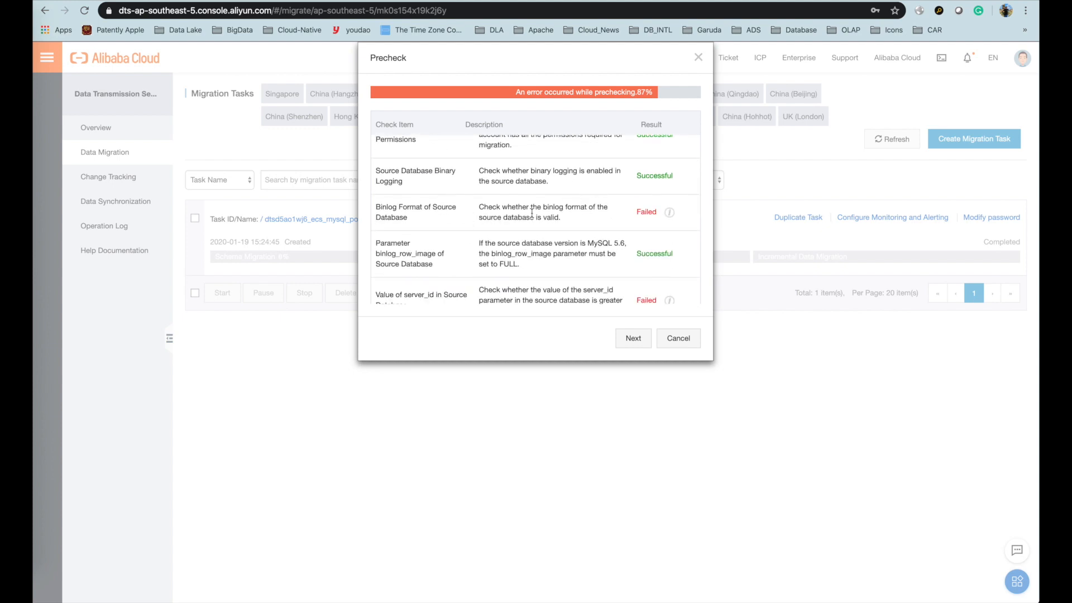
left_click_drag(542, 207, 554, 217)
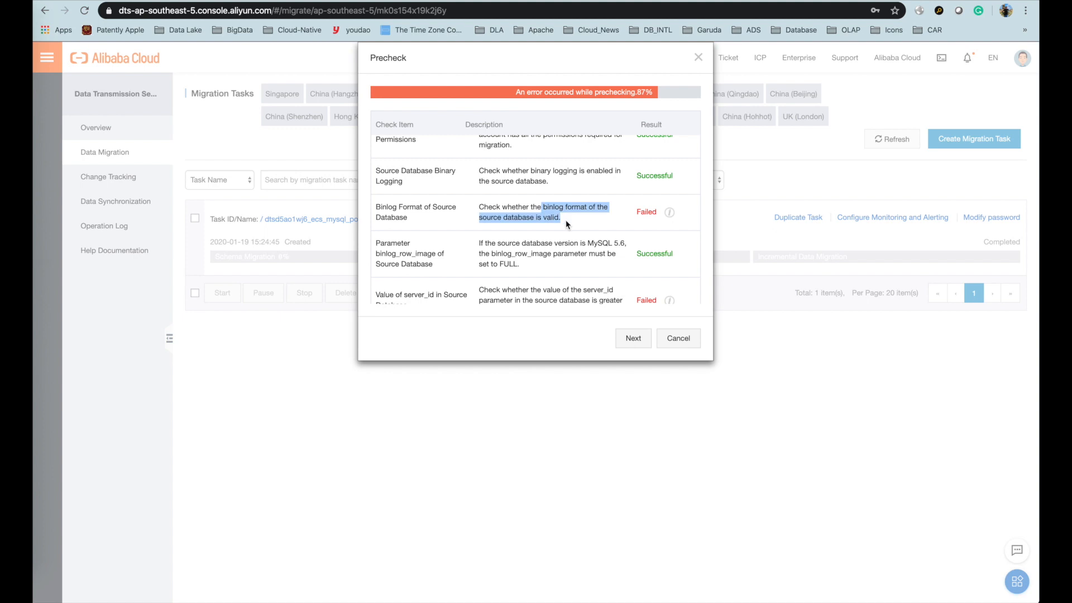
left_click(596, 210)
left_click(669, 211)
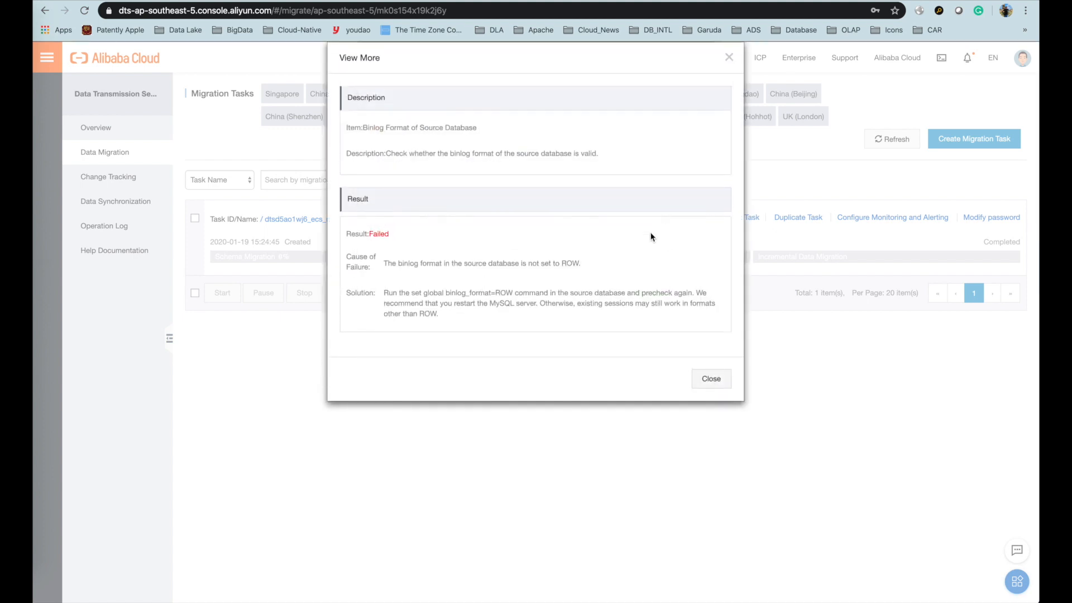
left_click_drag(472, 262, 494, 277)
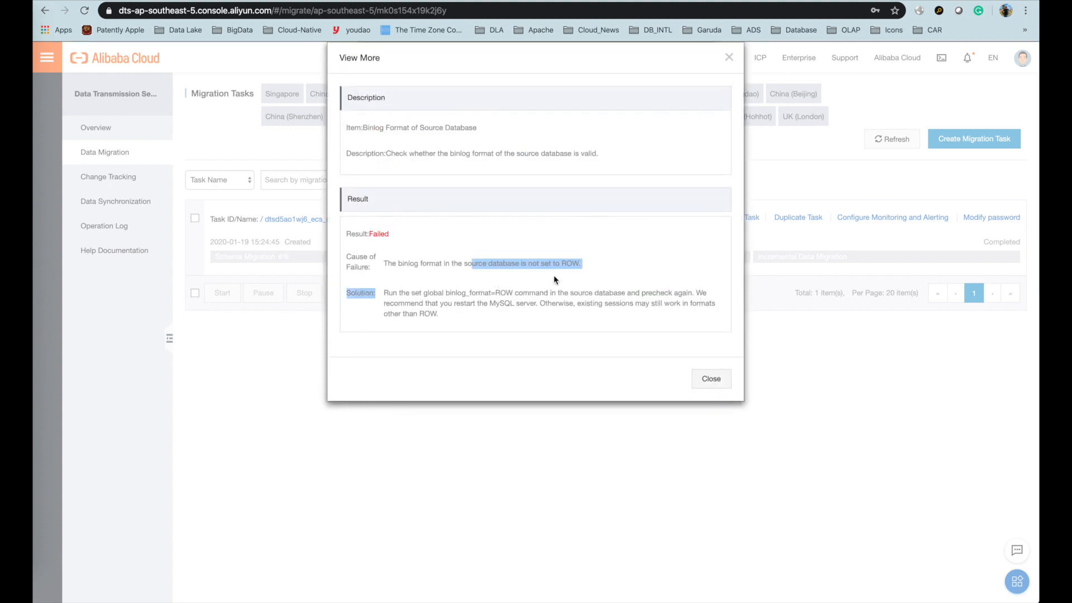
left_click_drag(503, 265, 546, 283)
left_click(554, 291)
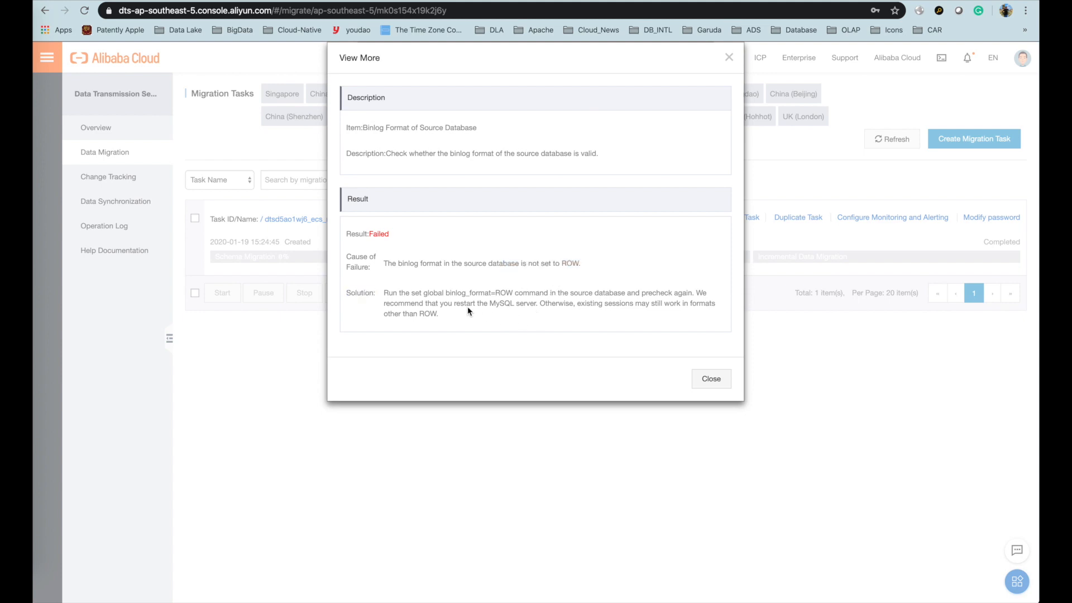
left_click(711, 379)
- Show the explanation for the failed server_id check
scroll(650, 248, "down", 2)
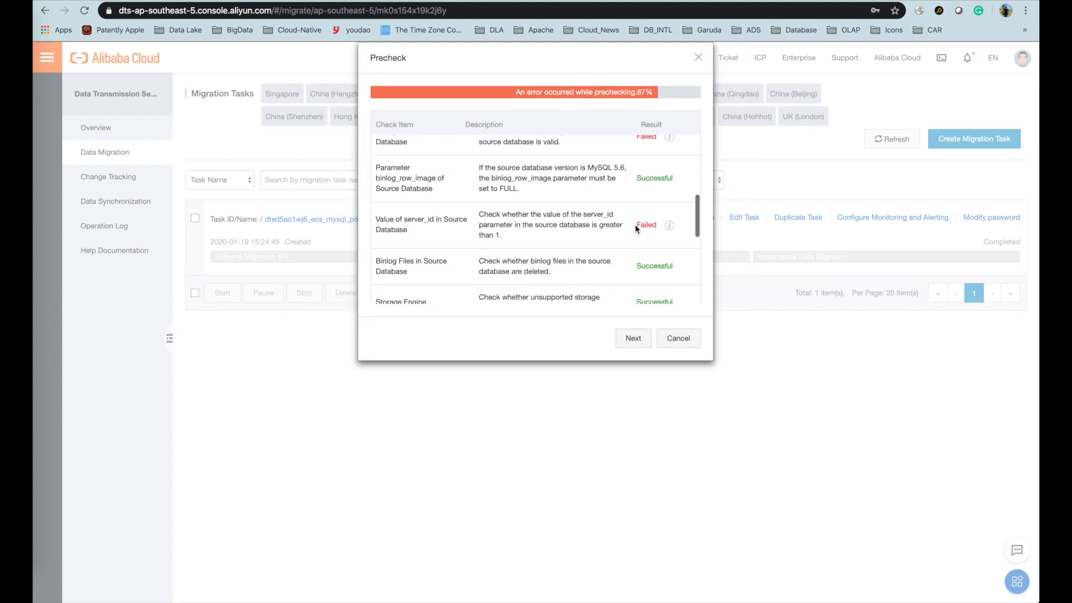
left_click(670, 226)
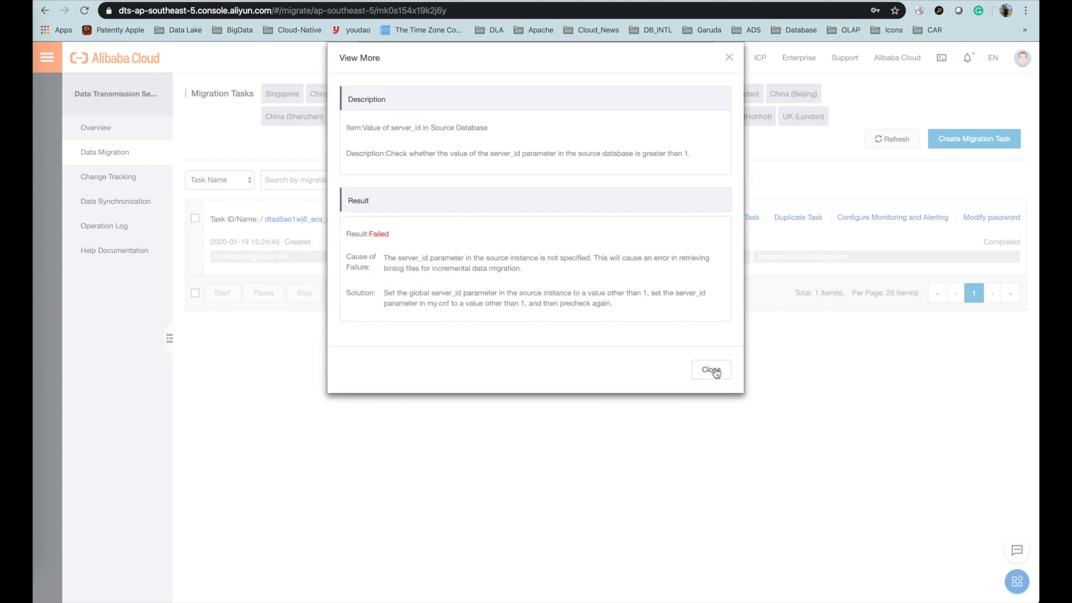
key("super+t")
- Go to alibabacloud.com, enter the console, and find Elastic Compute Service by searching 'ECS' in Products
type("www.")
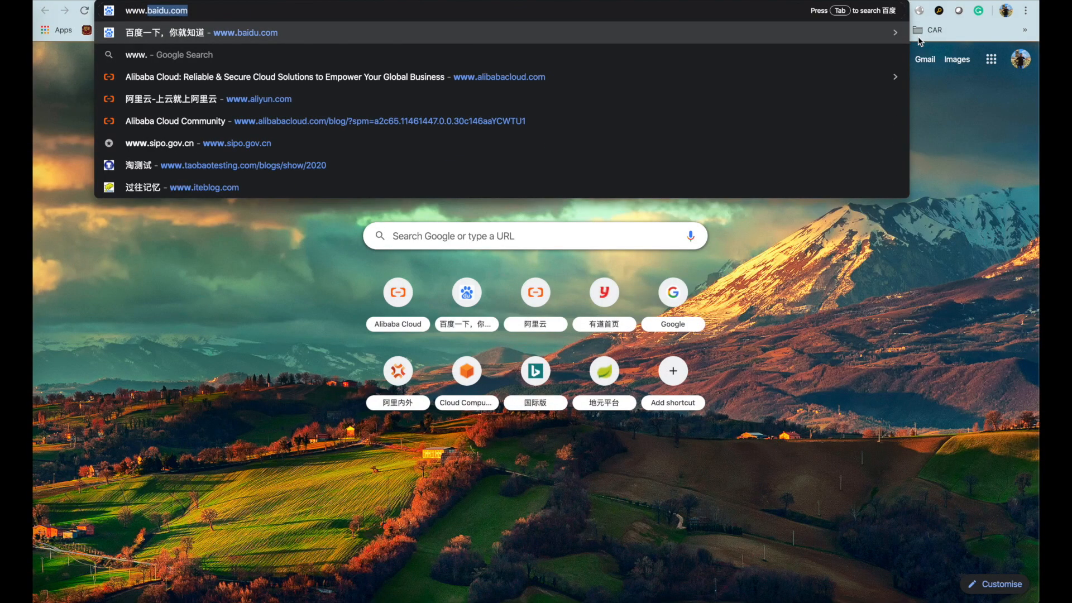
type("al")
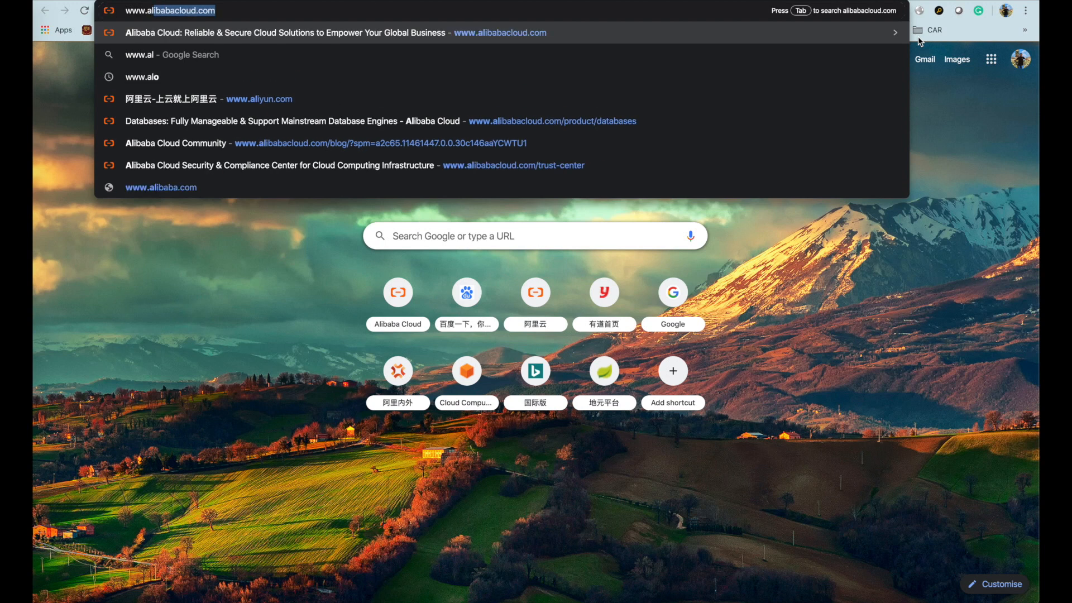
key("Return")
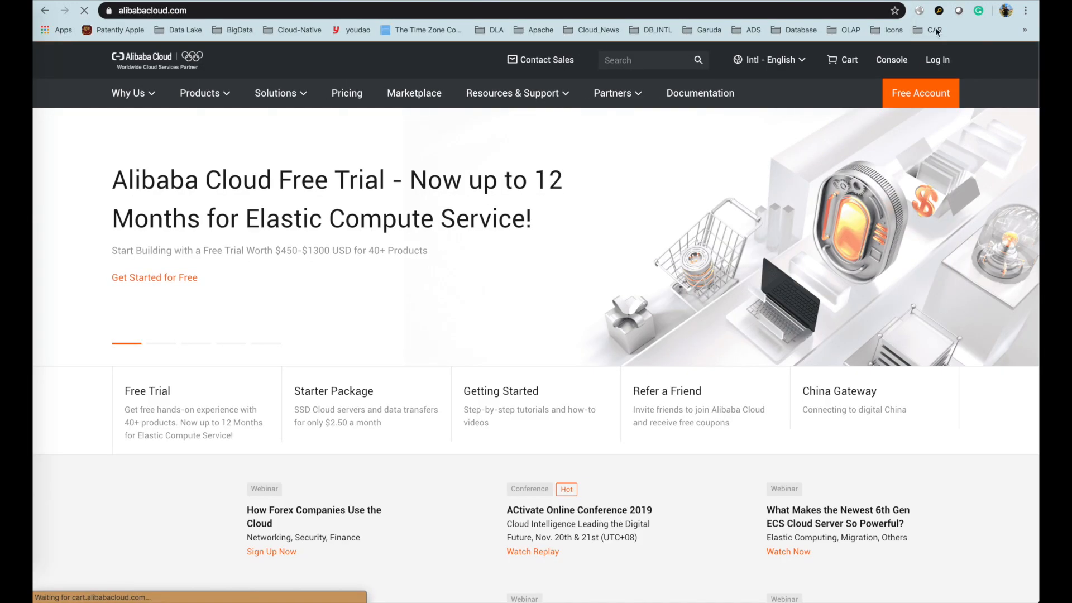
left_click(892, 60)
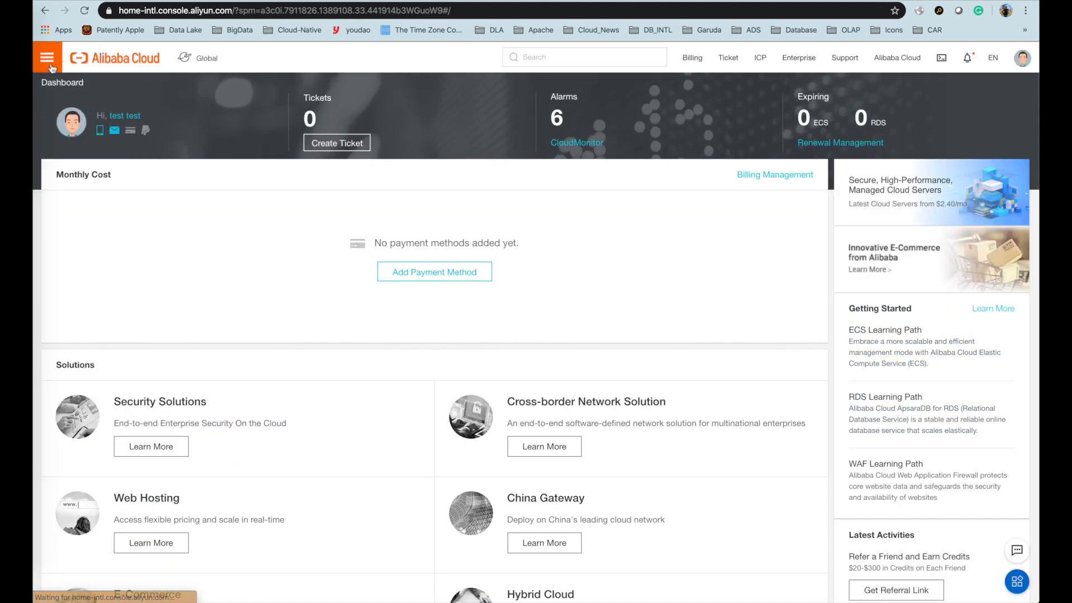
left_click(50, 65)
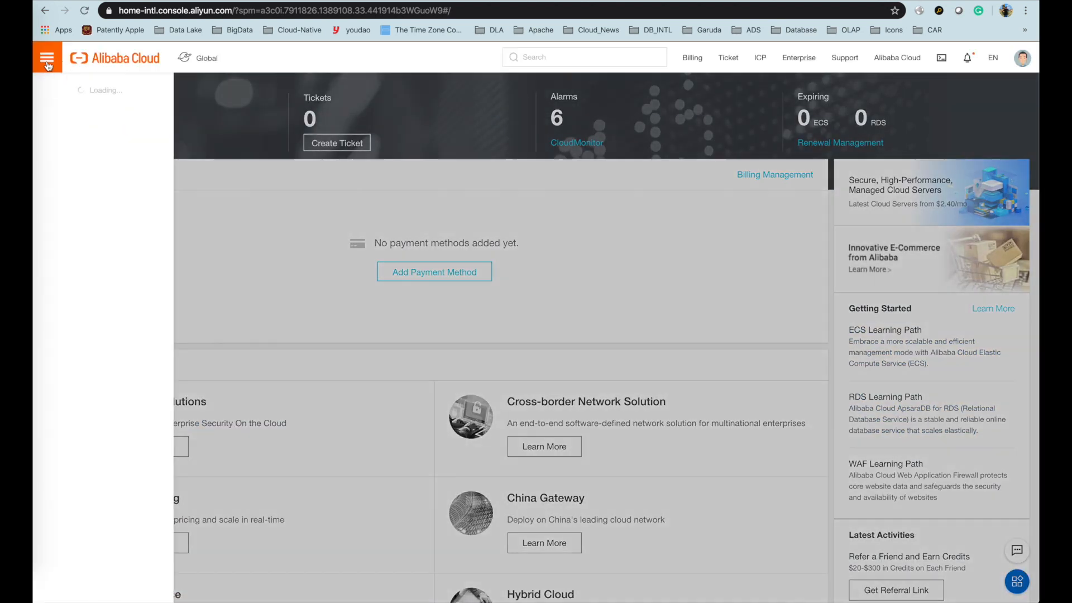
mouse_move(132, 94)
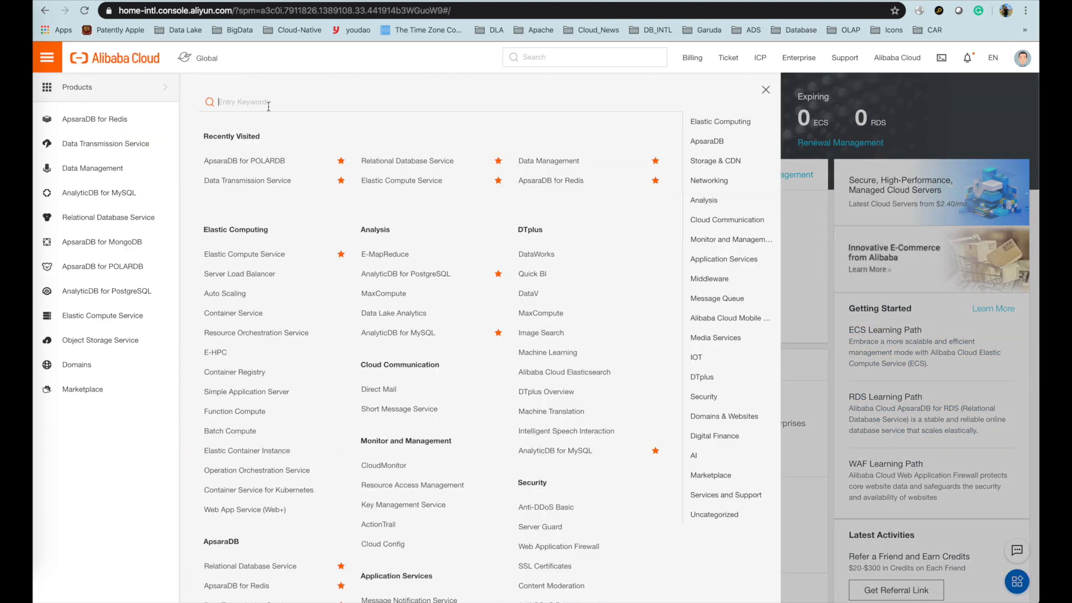
type("ECS")
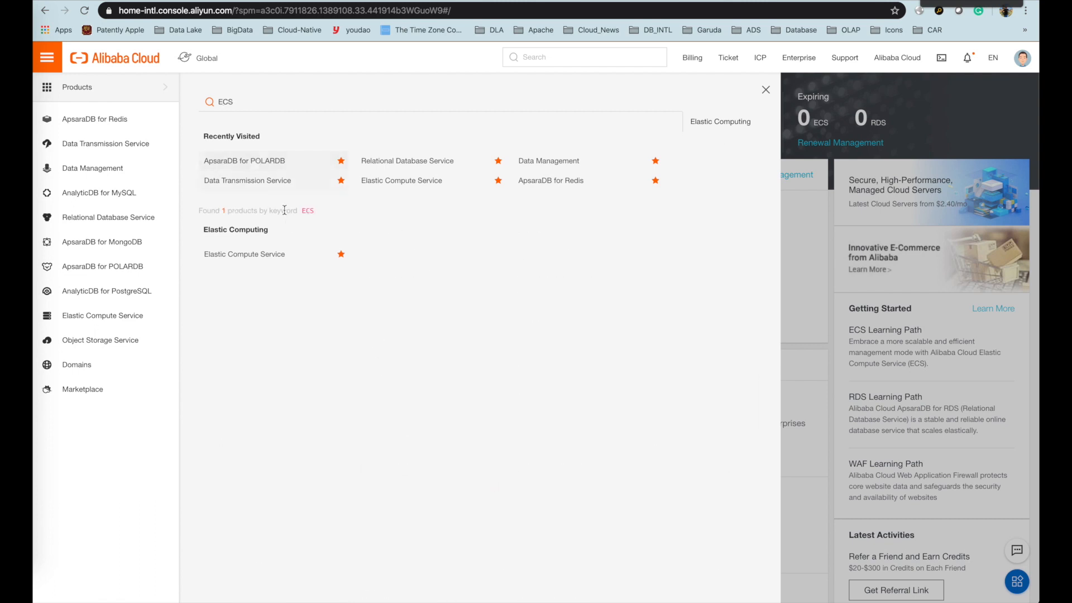
left_click(272, 258)
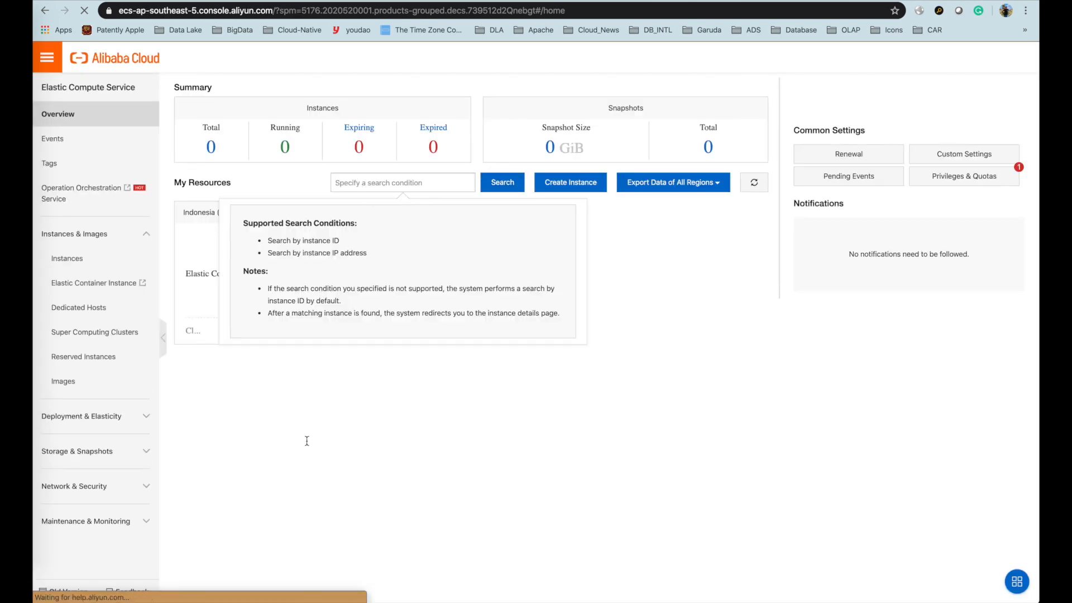
- Connect to the MySQL ECS instance's remote console using its VNC password
left_click(287, 270)
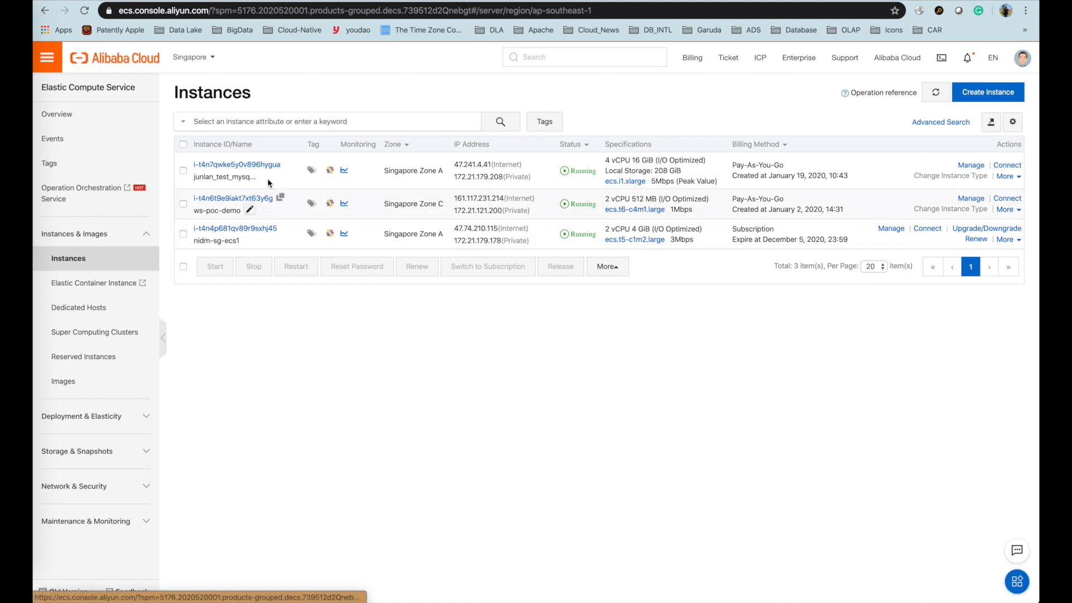
left_click(1006, 166)
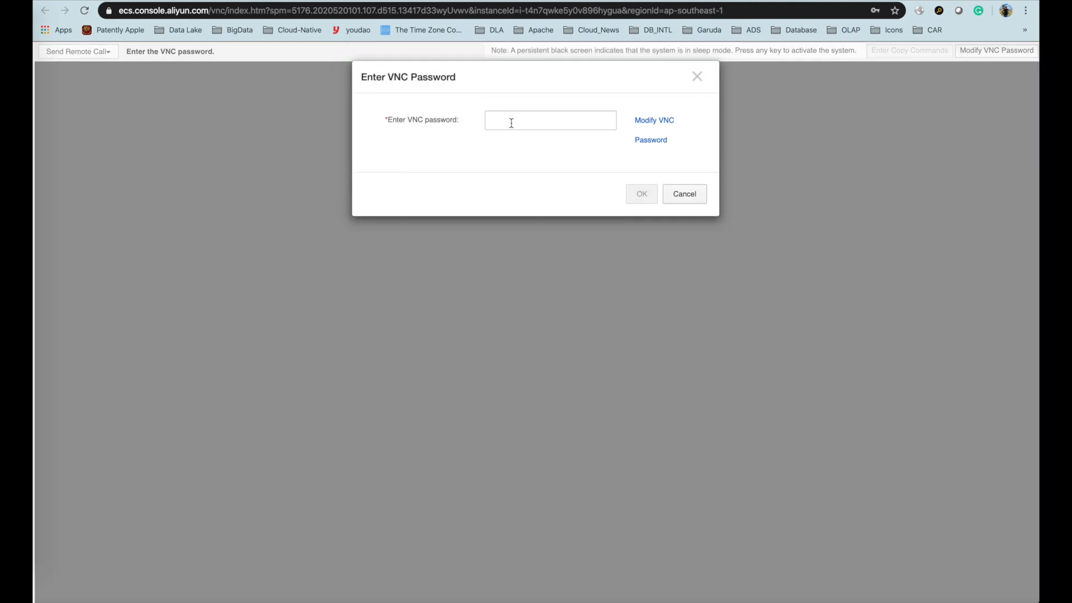
left_click(511, 122)
type("•")
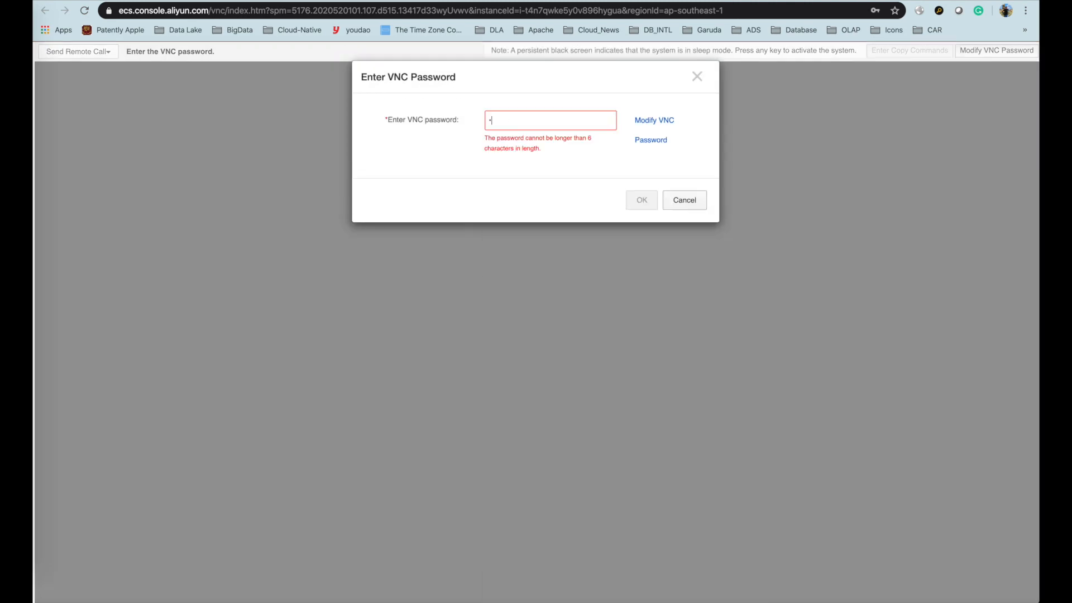
type("•••••")
left_click(635, 194)
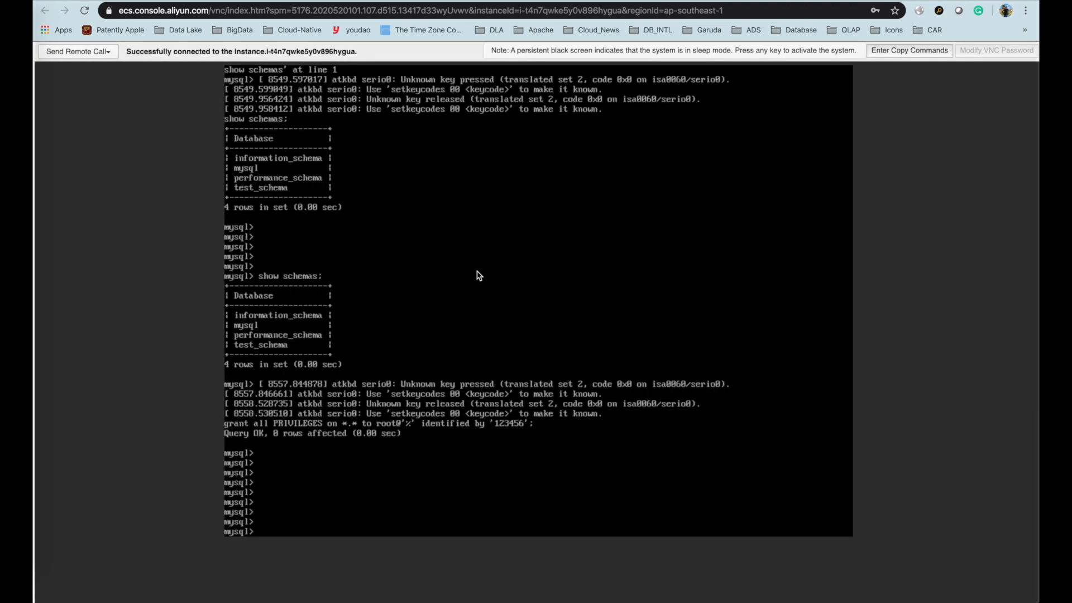
- Set the source MySQL to binlog_format=ROW and server_id=2 with set global commands
type("set")
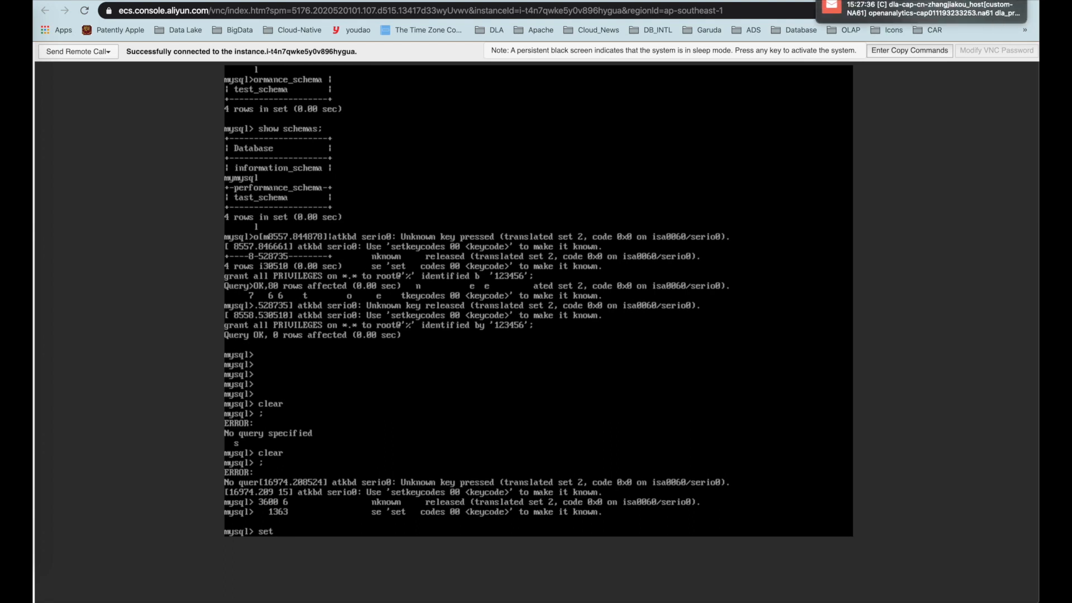
key("ctrl+Tab")
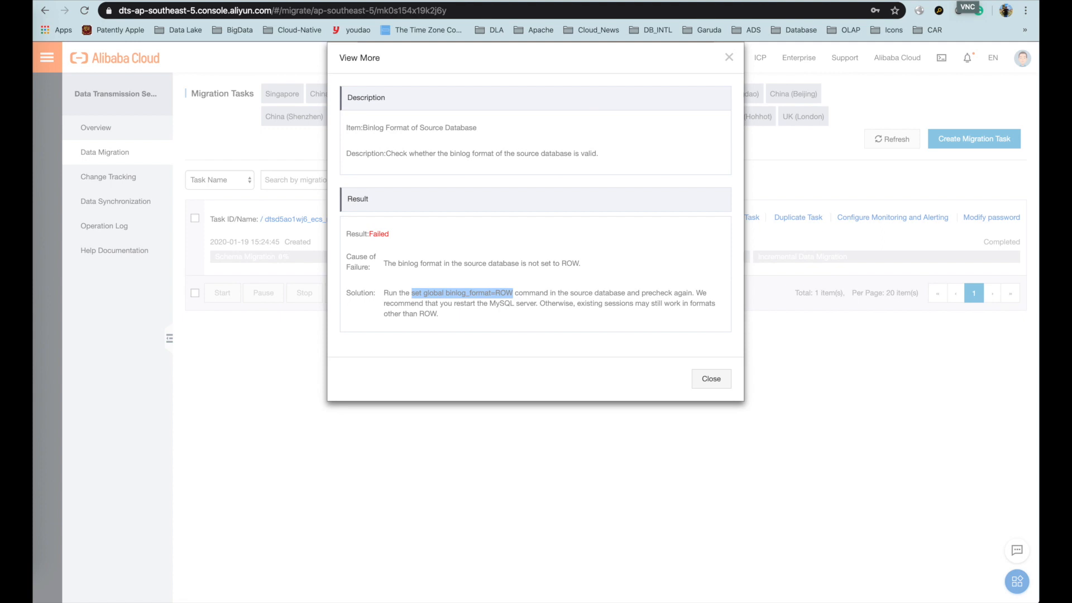
type("global binlog")
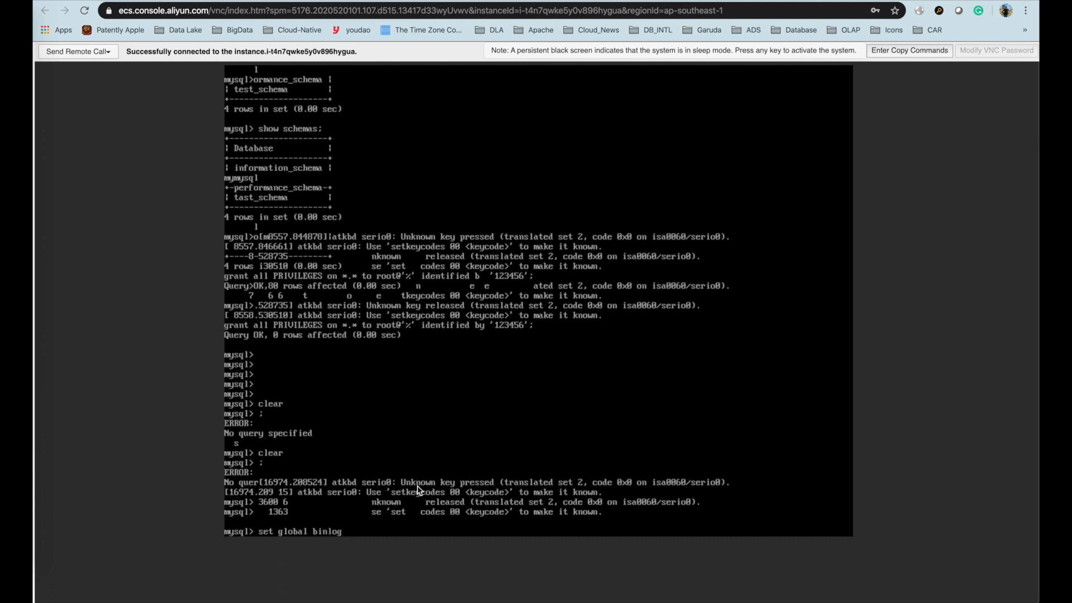
type("_format=ROW;")
key("Return")
type("A")
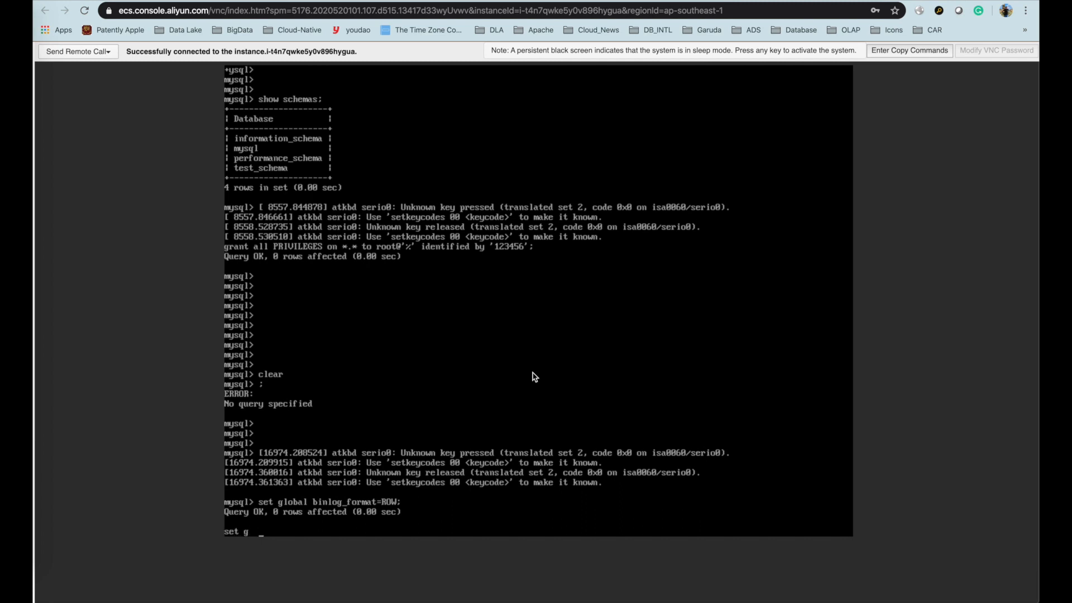
type("bal server_id=2;")
key("Return")
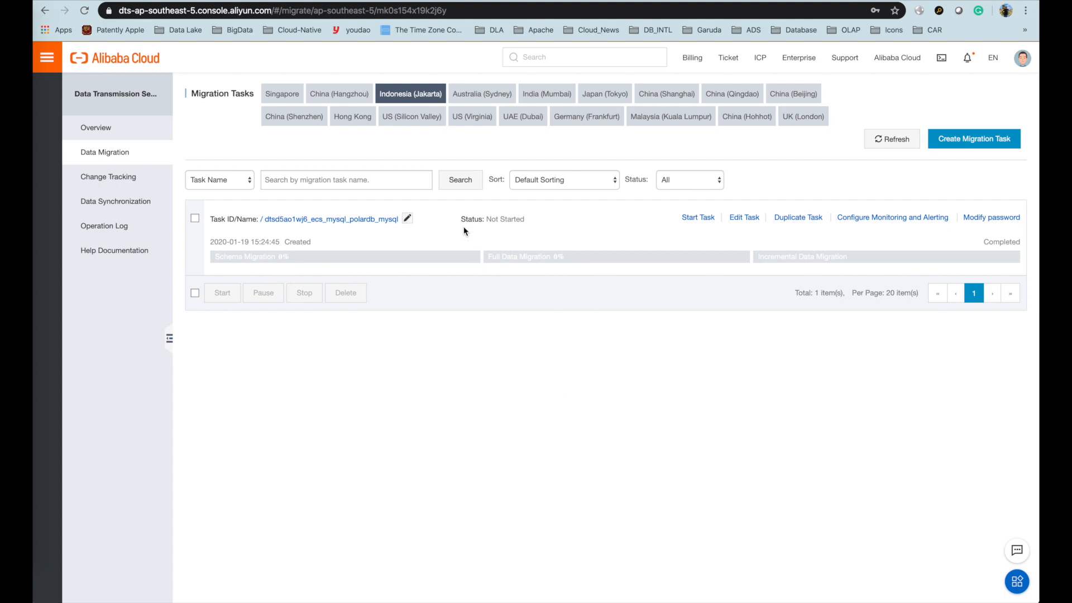
- Rerun and confirm the precheck, then review all items, including SQL_MODE, passing at 100%
left_click(695, 217)
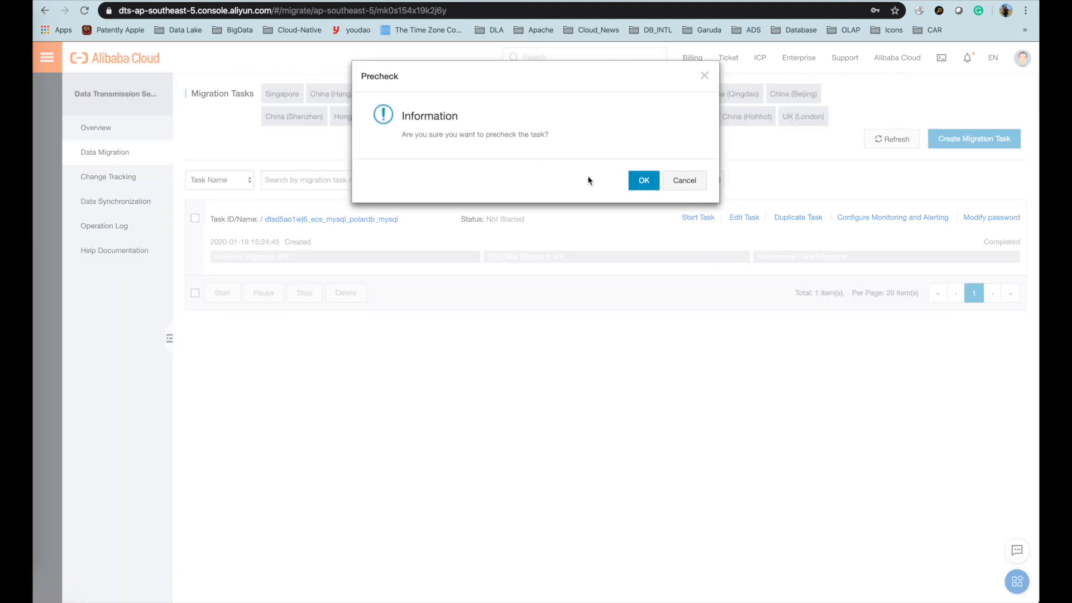
left_click(643, 180)
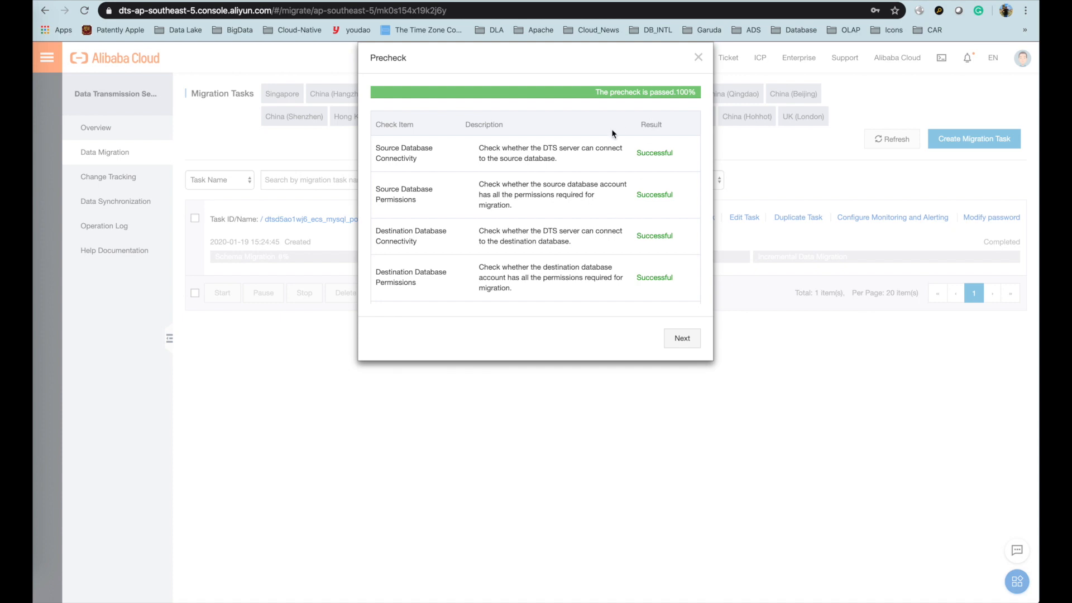
scroll(694, 192, "down", 8)
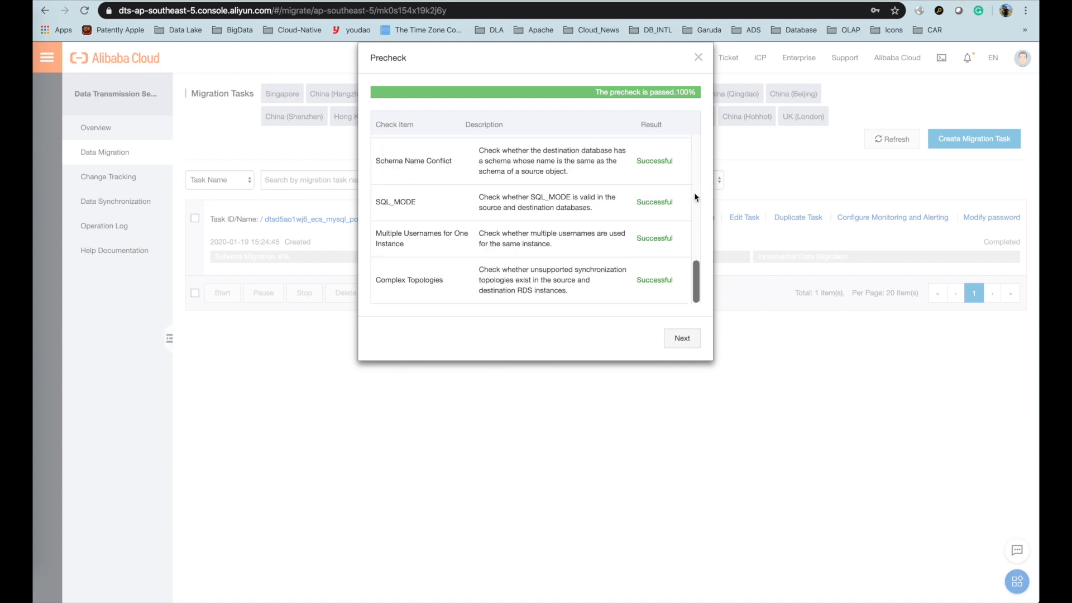
key("super+Tab")
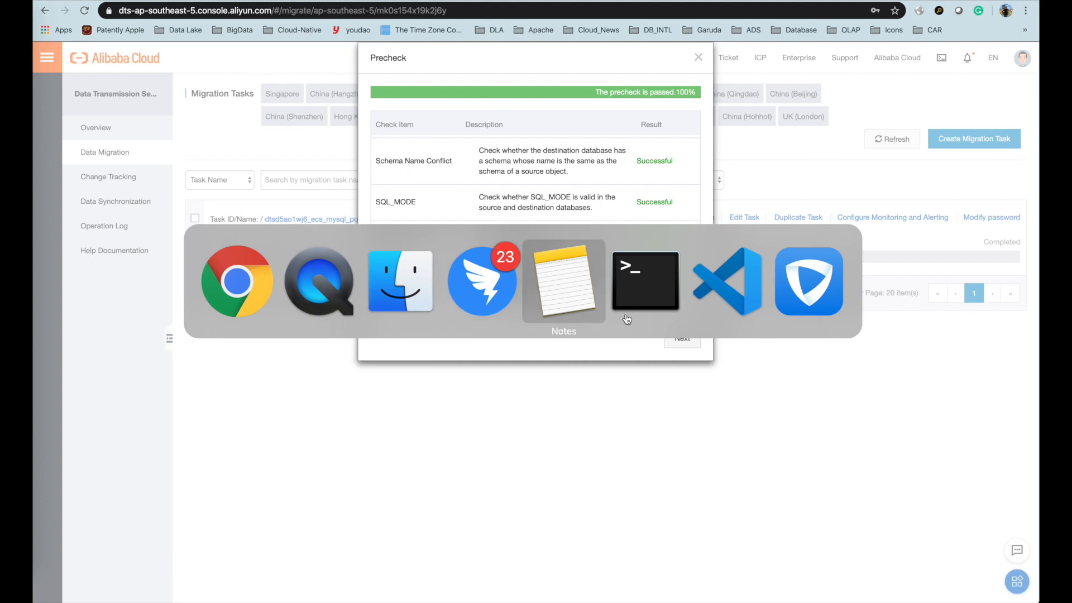
key("Escape")
- Buy and start the task on the small channel ($0.278/hour) with Pay-As-You-Go terms accepted
left_click(683, 339)
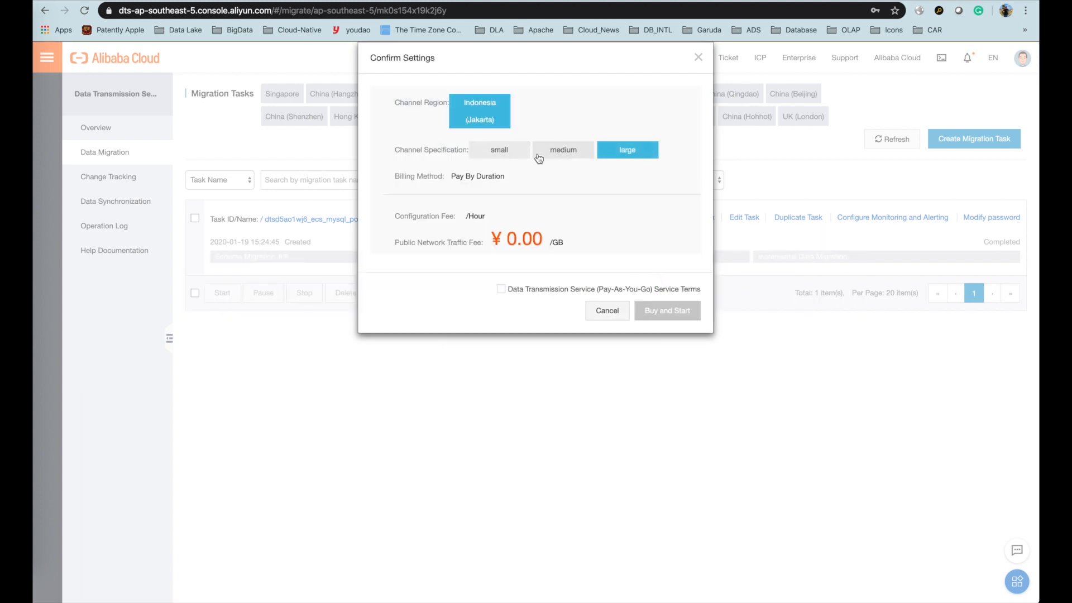
left_click(509, 155)
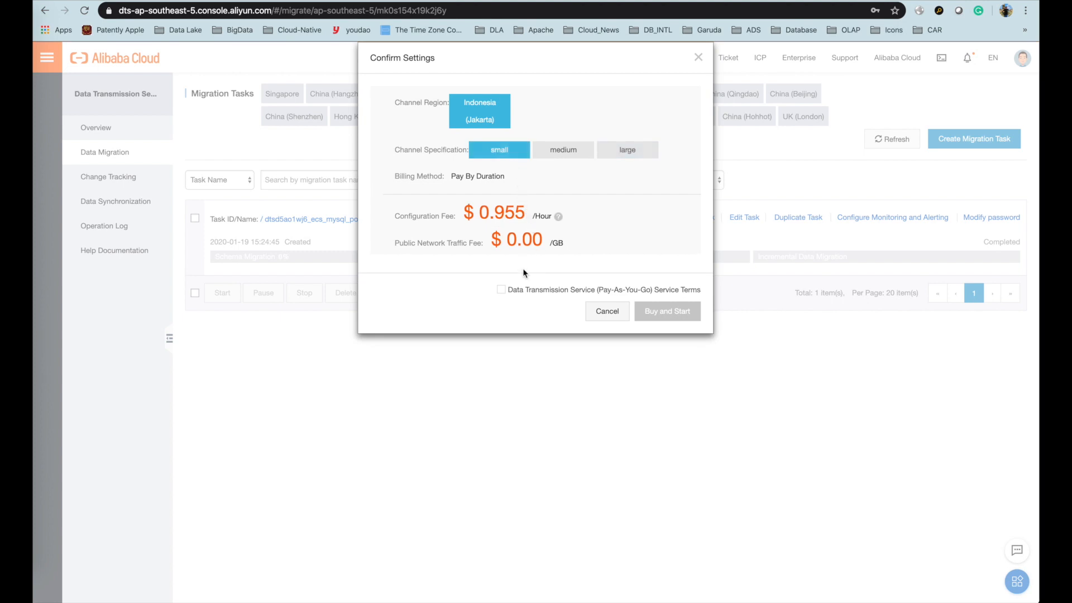
left_click(502, 291)
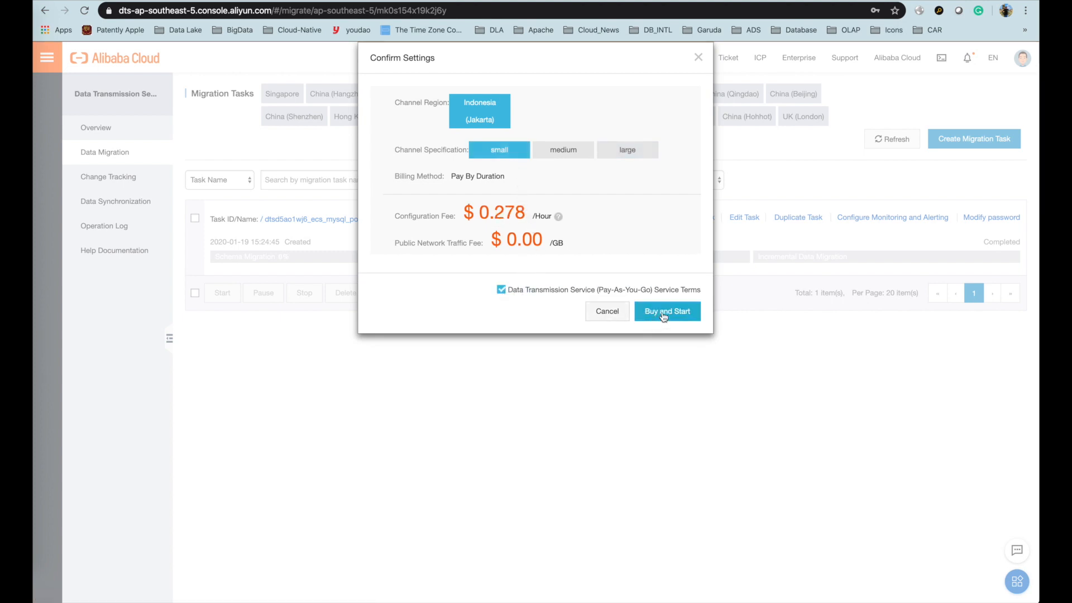
key("super+Tab")
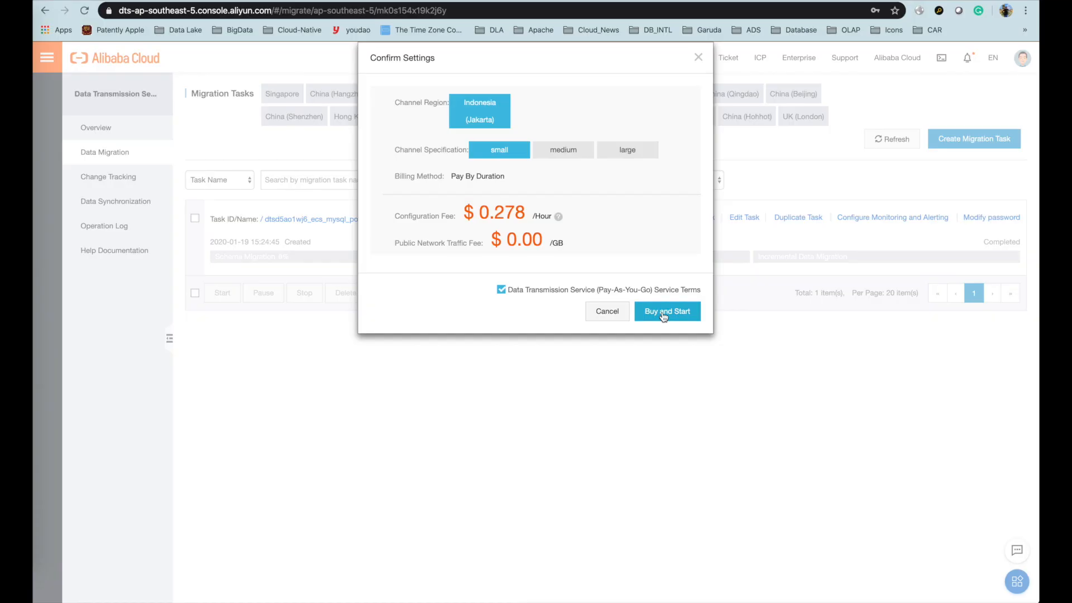
left_click(662, 318)
left_click(661, 316)
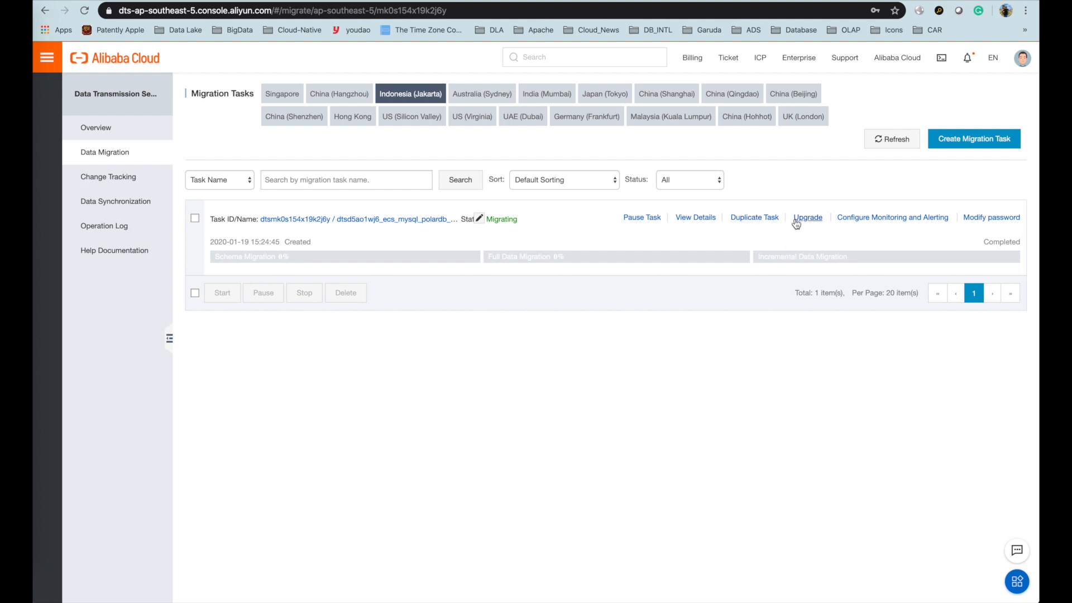
- Open the task details and browse Schema Migration, Incremental Data Migration, ending on Configure Task
left_click(706, 223)
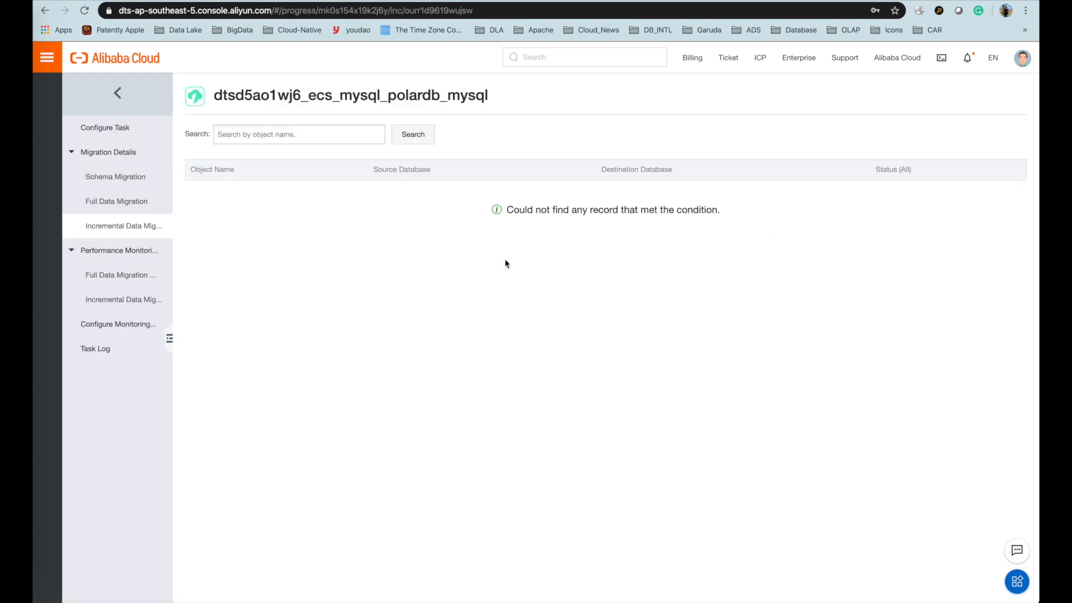
left_click(123, 177)
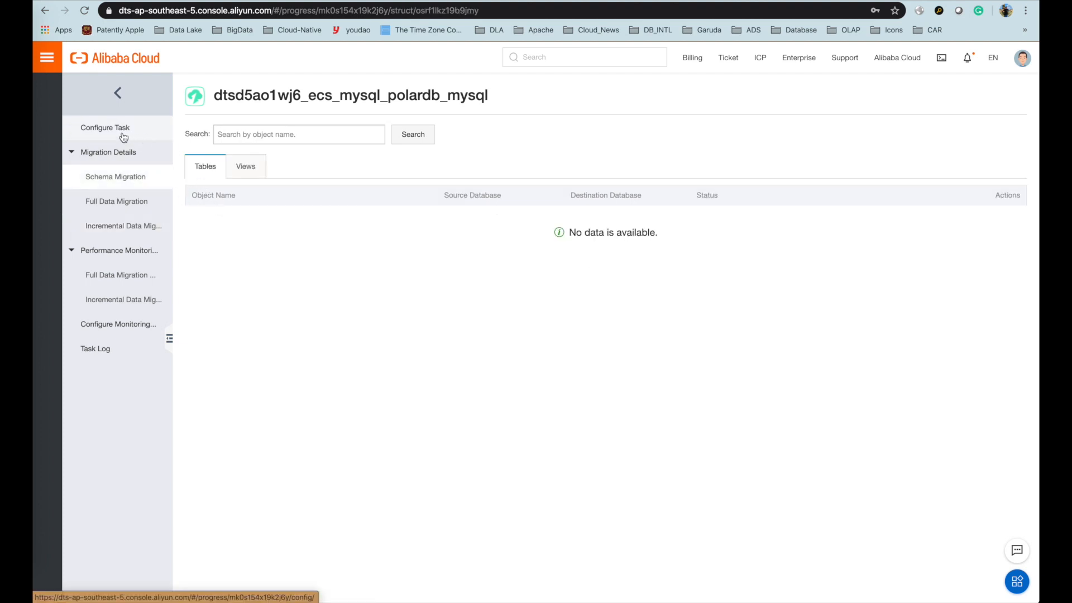
left_click(92, 133)
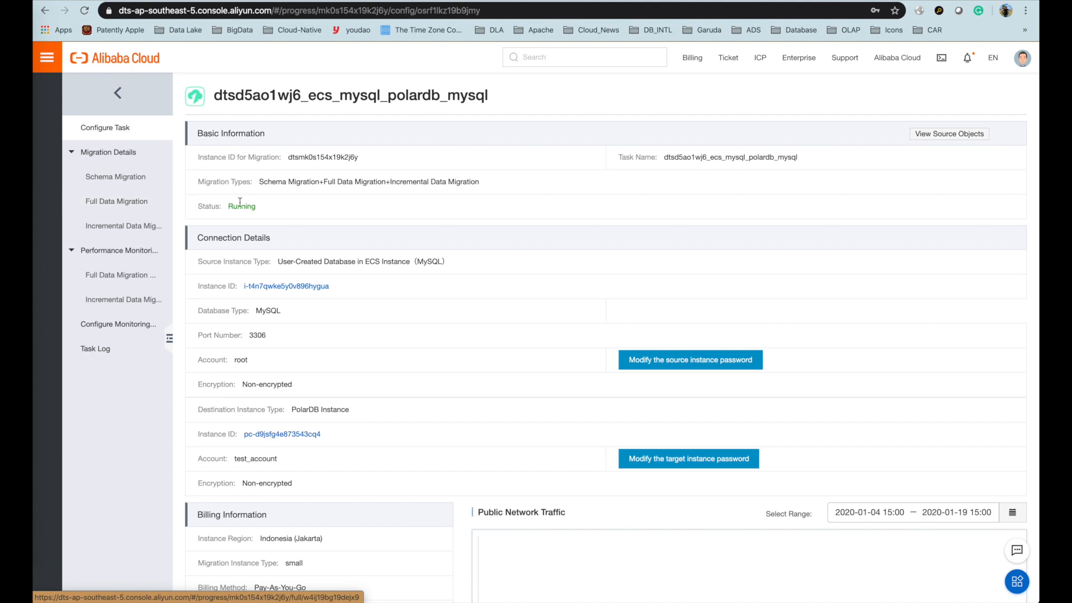
left_click(124, 225)
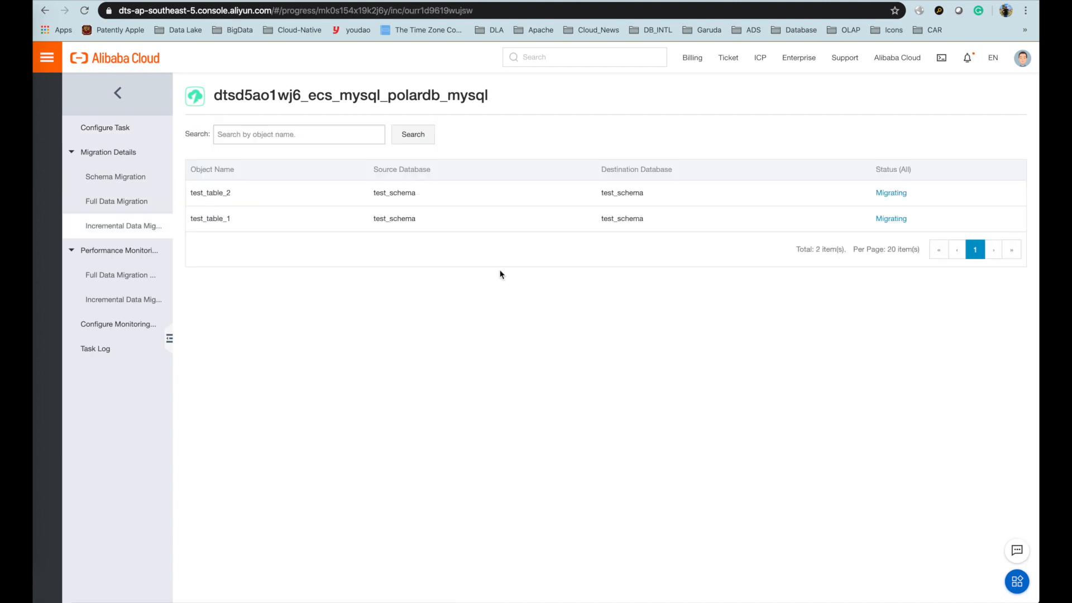
left_click(123, 127)
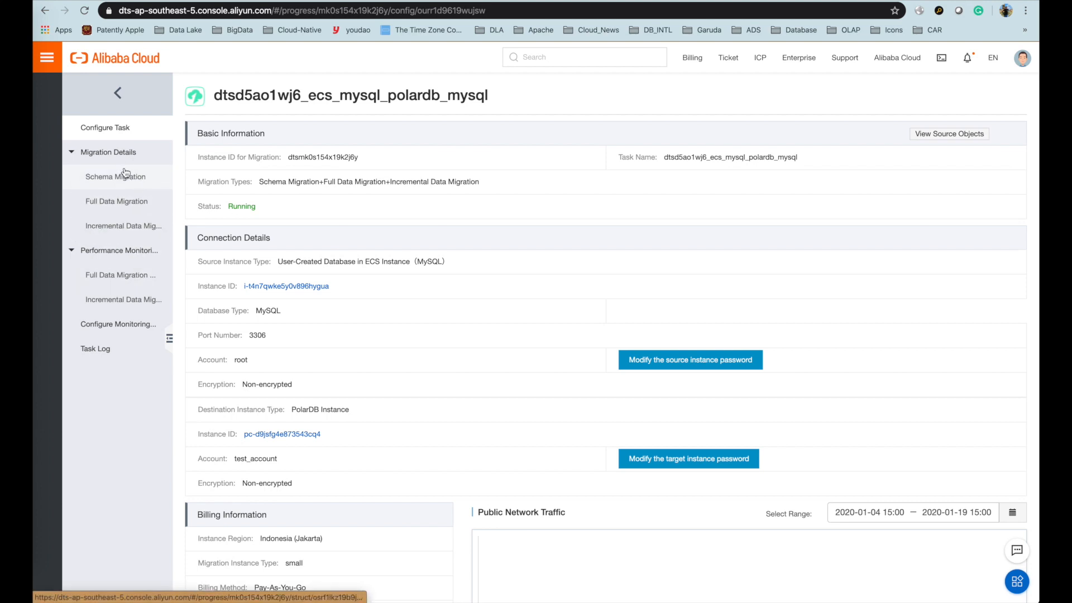
key("super+Tab")
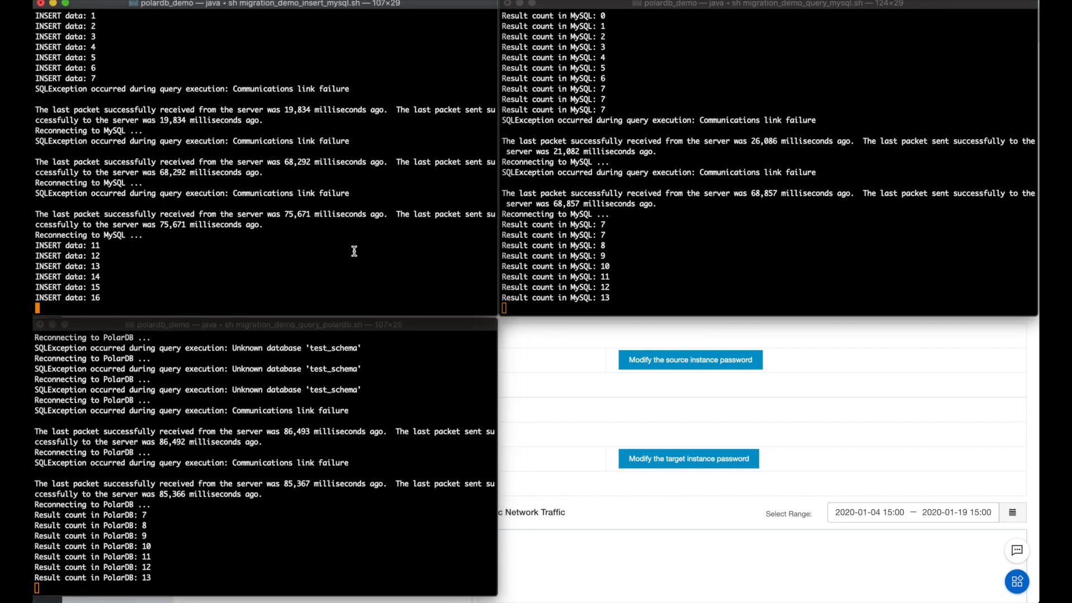
- Compare the MySQL and PolarDB query counts until PolarDB catches up at 21
left_click(714, 236)
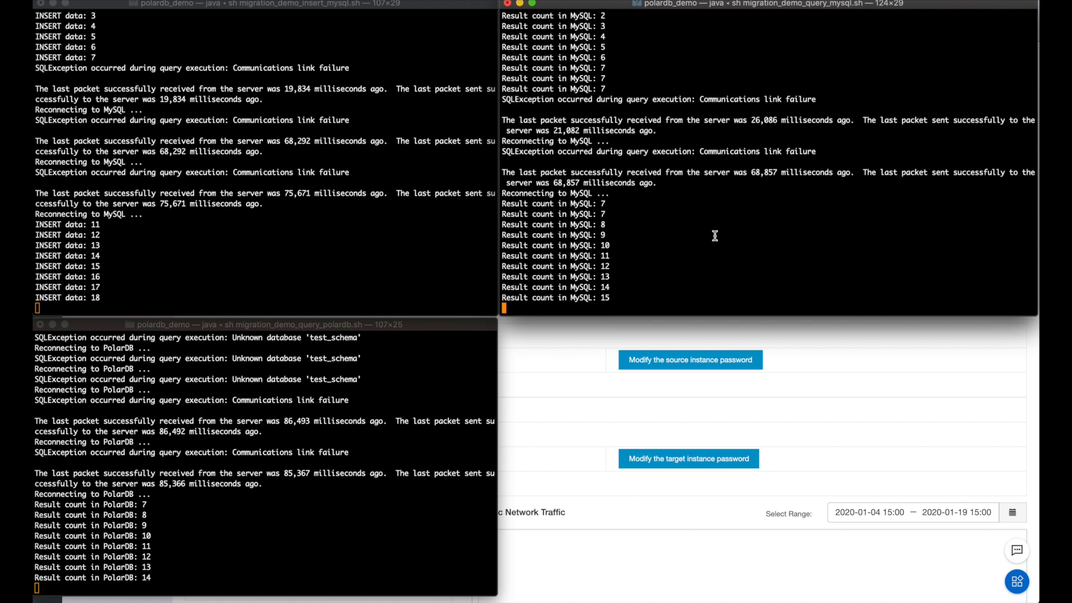
left_click(360, 378)
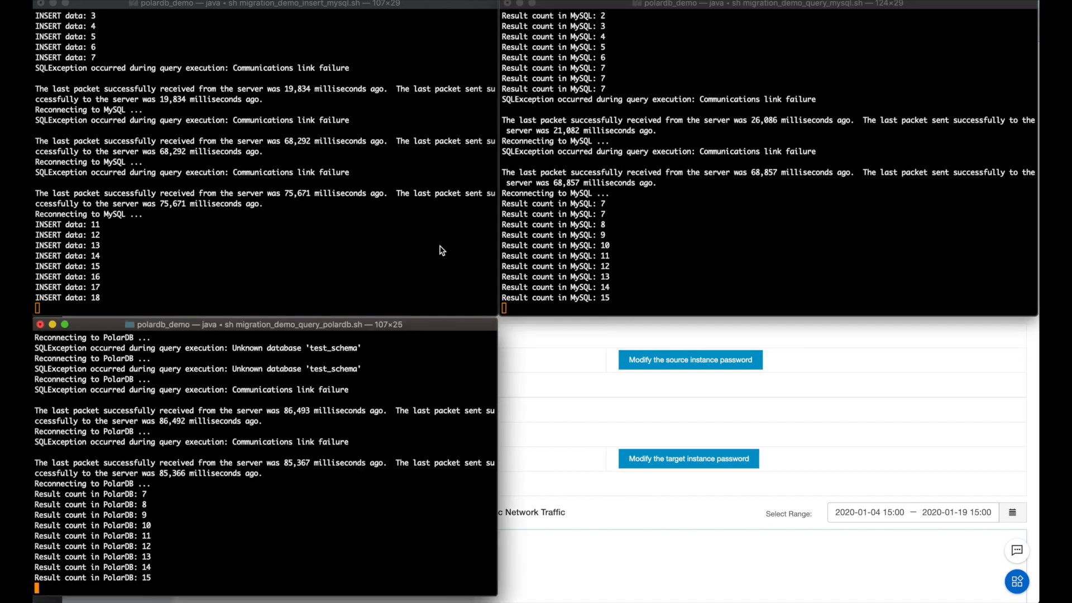
left_click(557, 210)
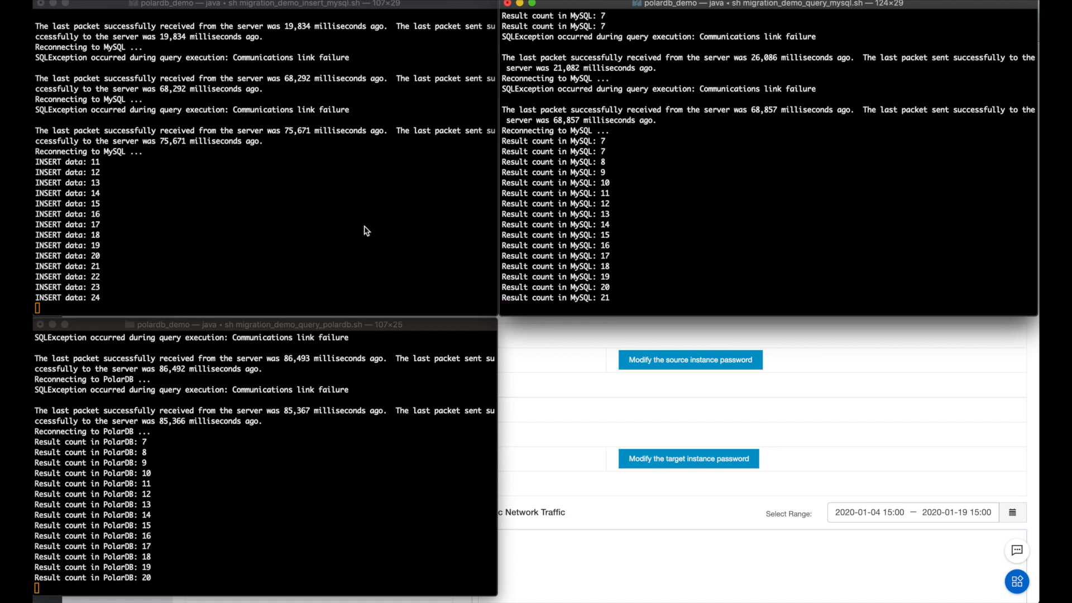
left_click(403, 329)
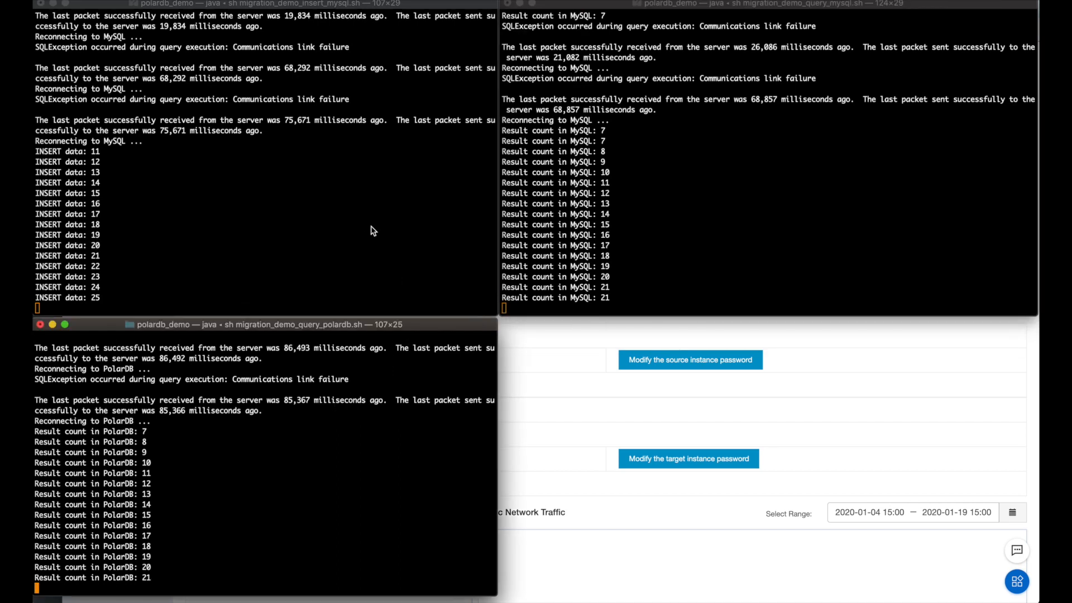
key("super+Tab")
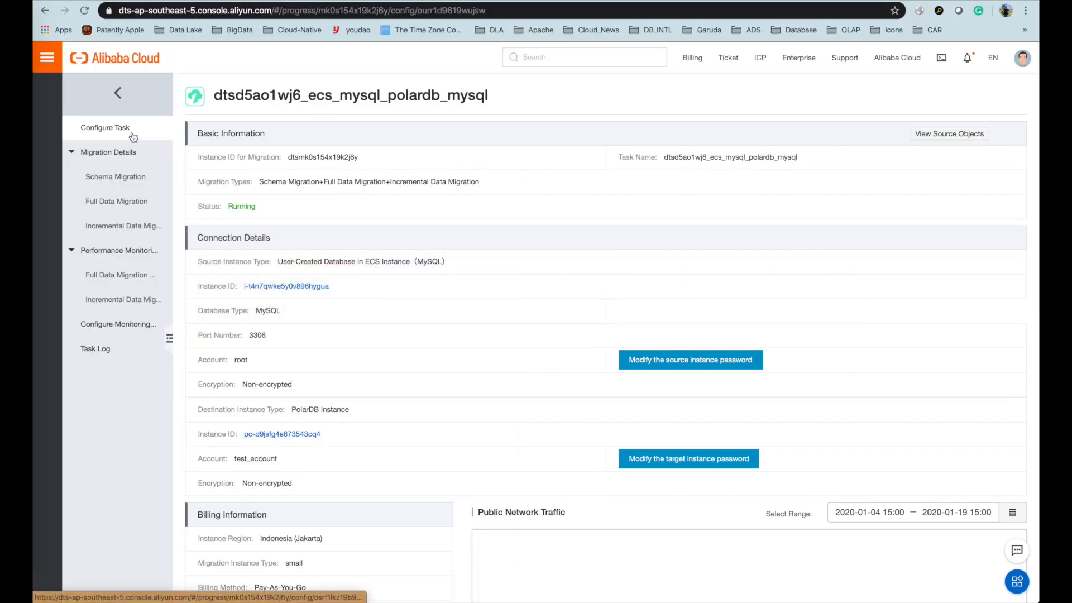
- Review schema, full and incremental migration pages, noting both tables show Migrating
left_click(146, 193)
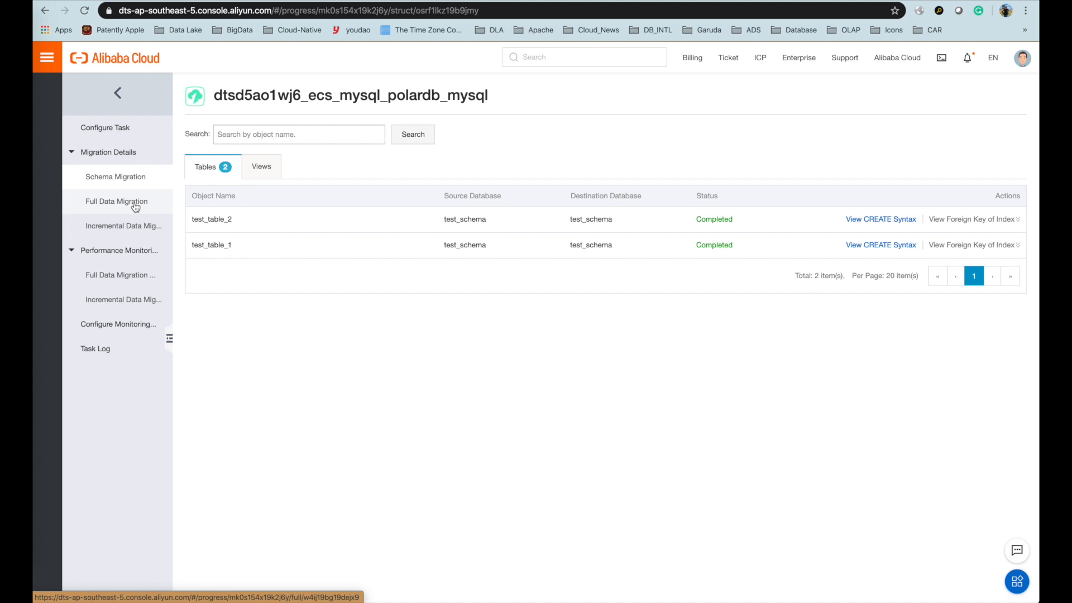
left_click(135, 204)
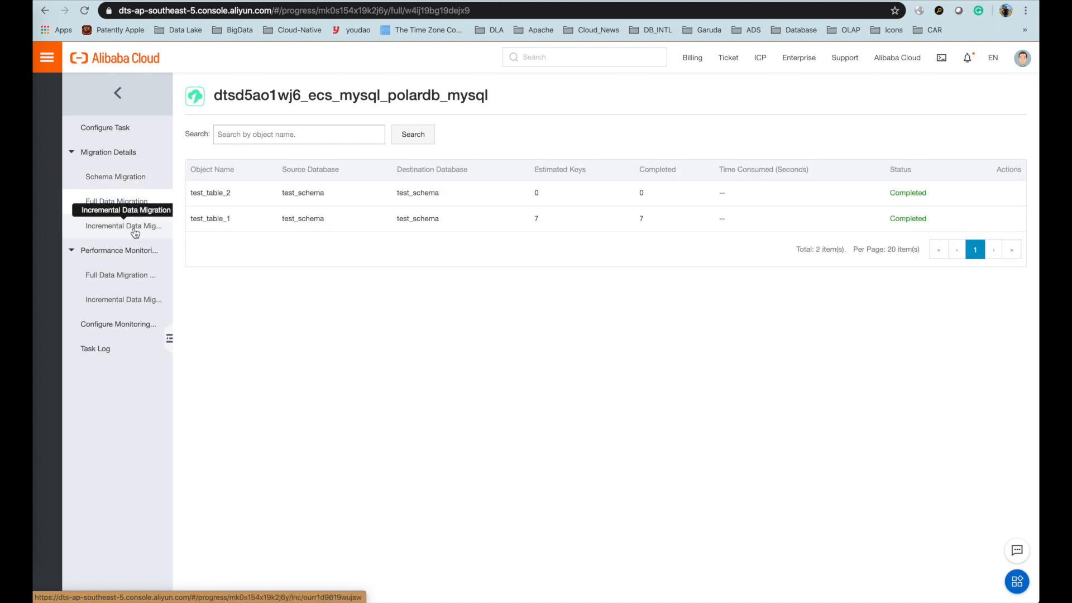
left_click(134, 230)
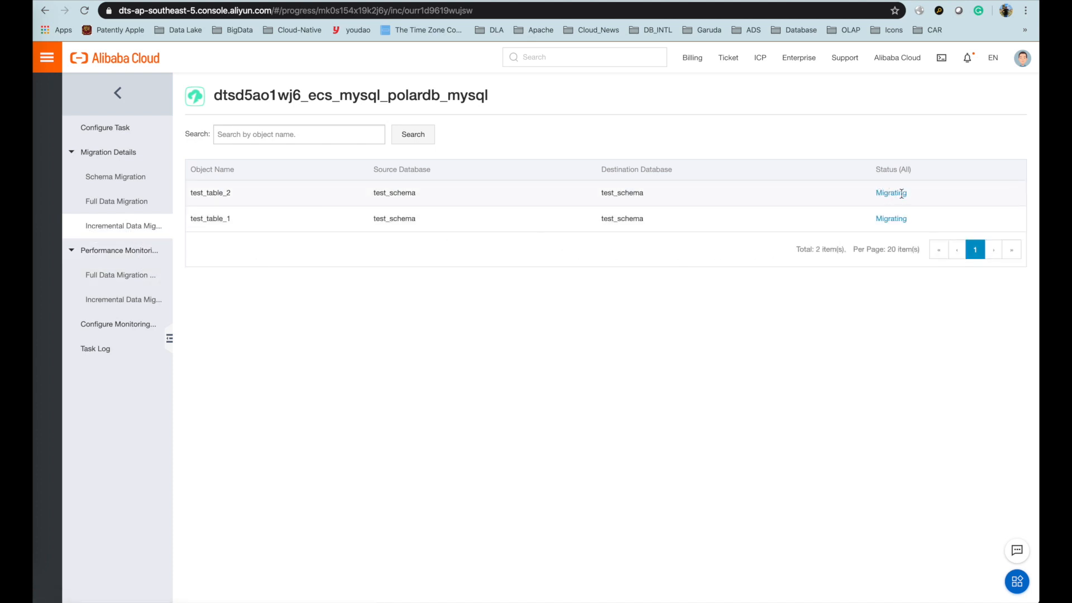
left_click_drag(875, 192, 913, 230)
left_click(340, 305)
left_click(142, 203)
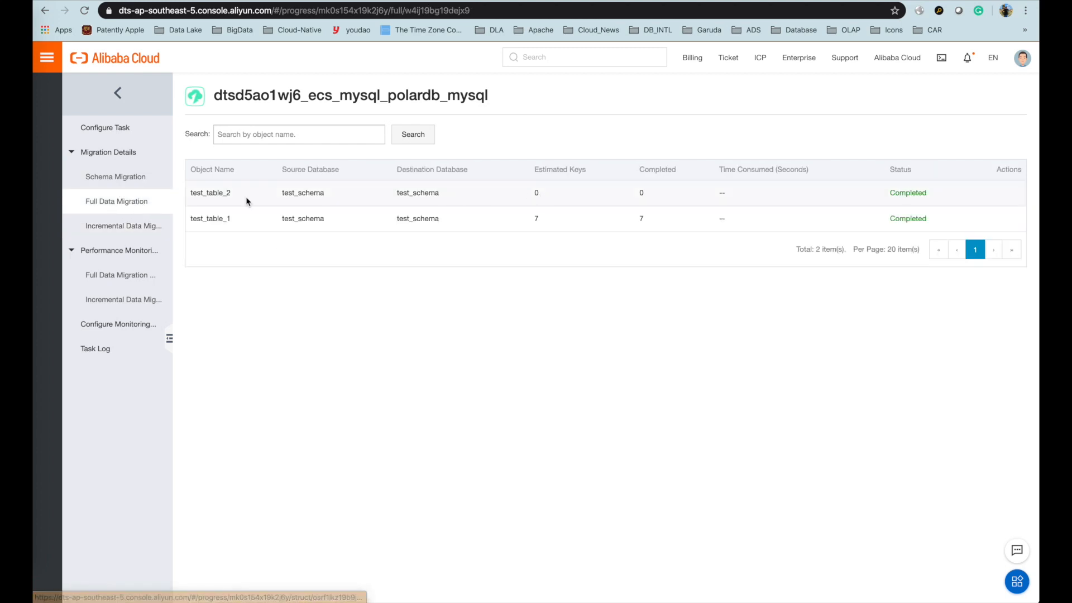
left_click(131, 231)
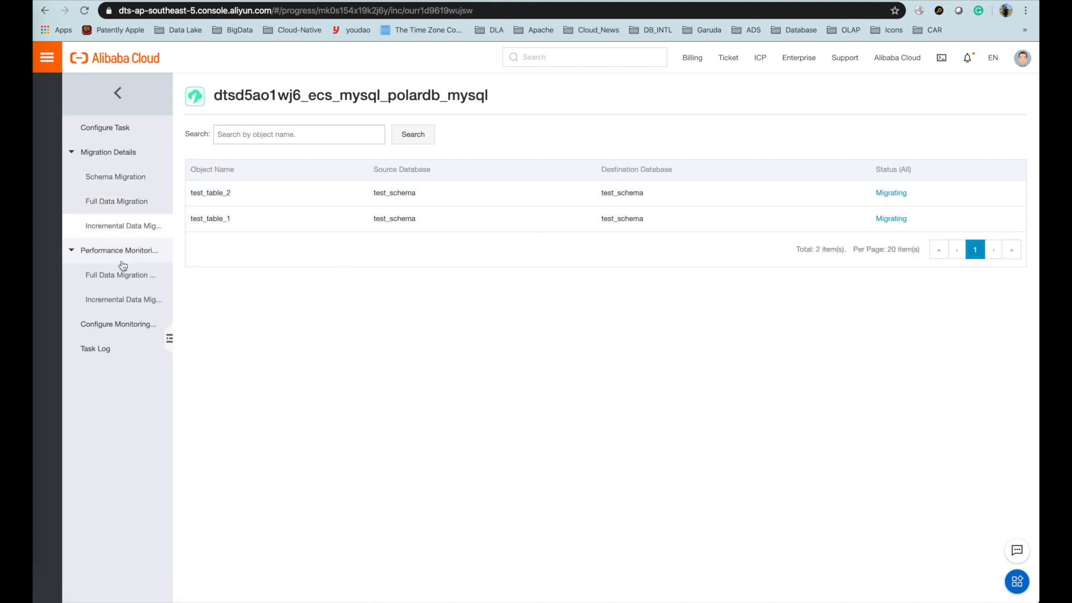
- Check the full and incremental performance charts, monitoring settings and task log entries
left_click(111, 275)
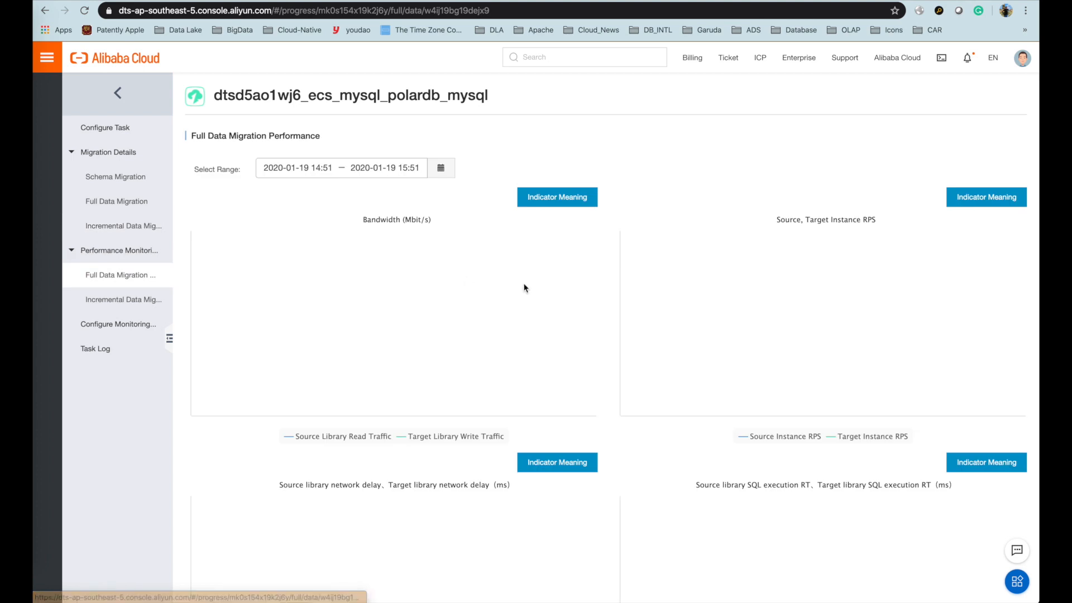
scroll(683, 228, "down", 3)
scroll(683, 226, "up", 3)
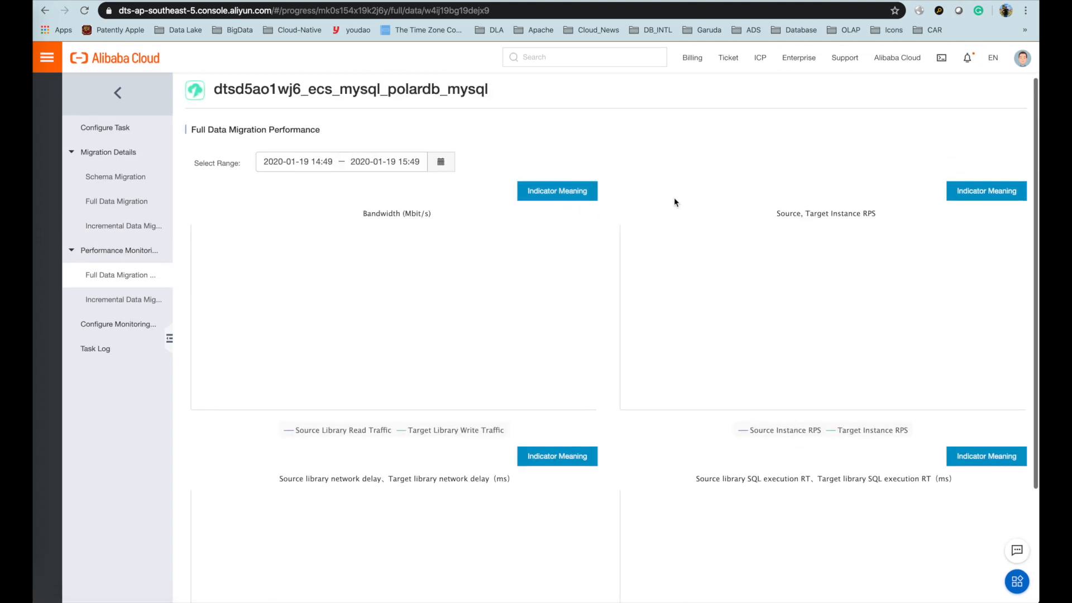
scroll(674, 198, "down", 2)
left_click(125, 300)
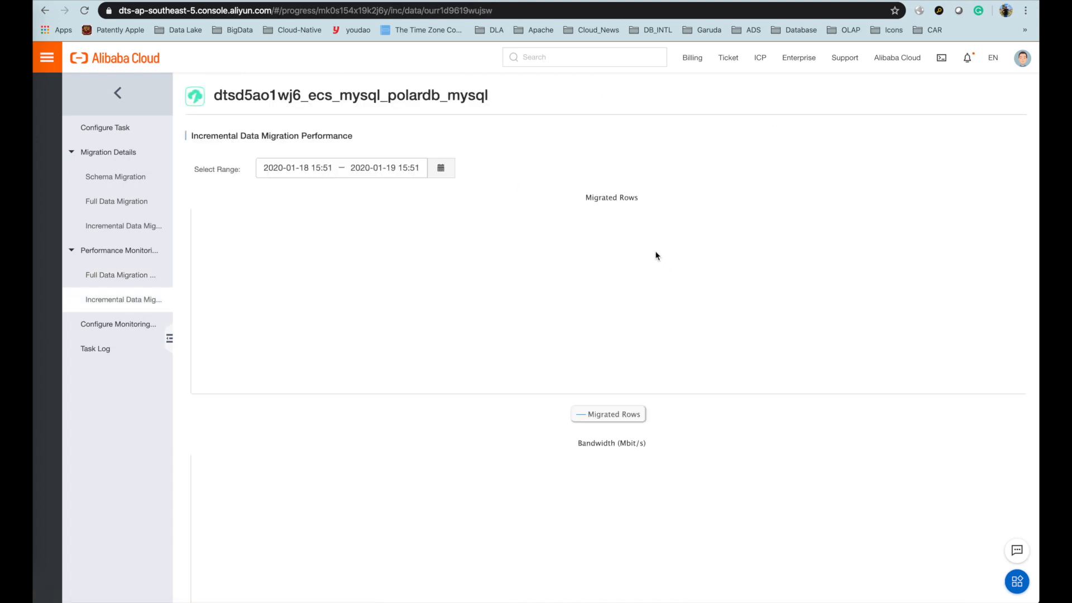
left_click(125, 327)
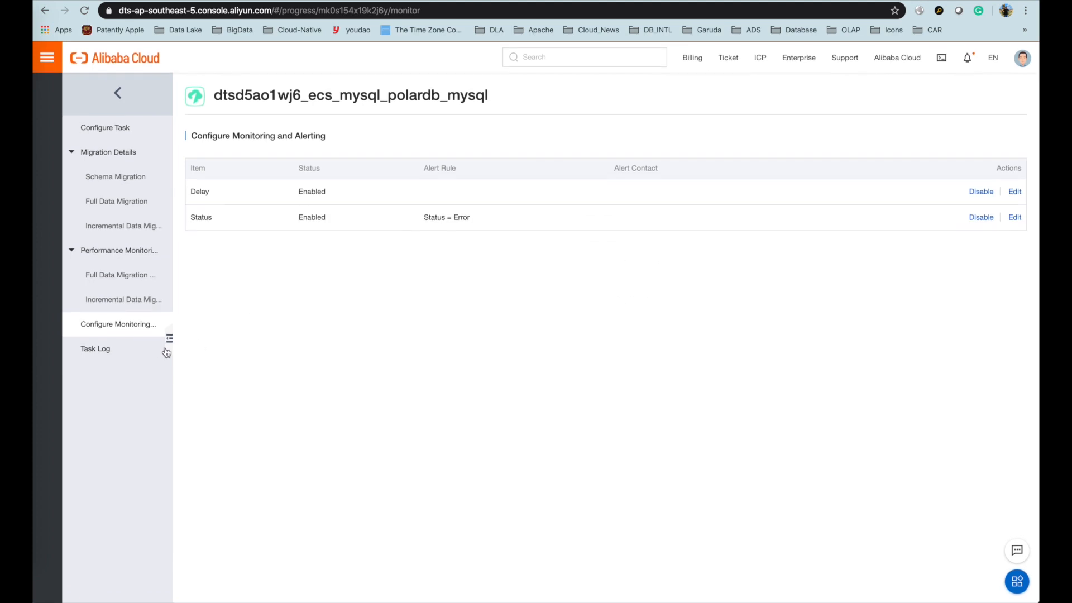
left_click(118, 352)
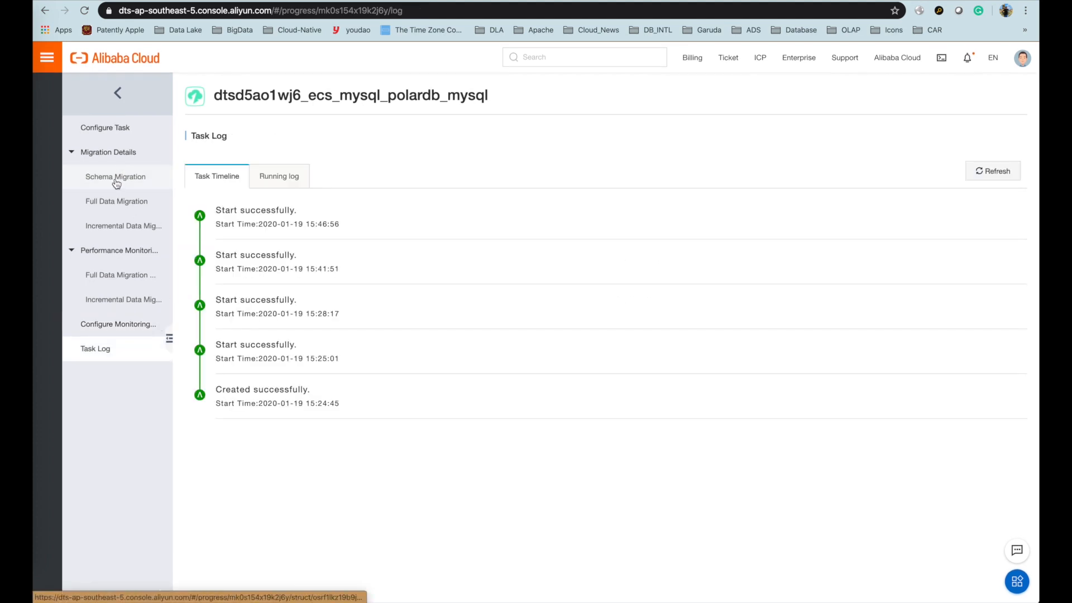
left_click(282, 177)
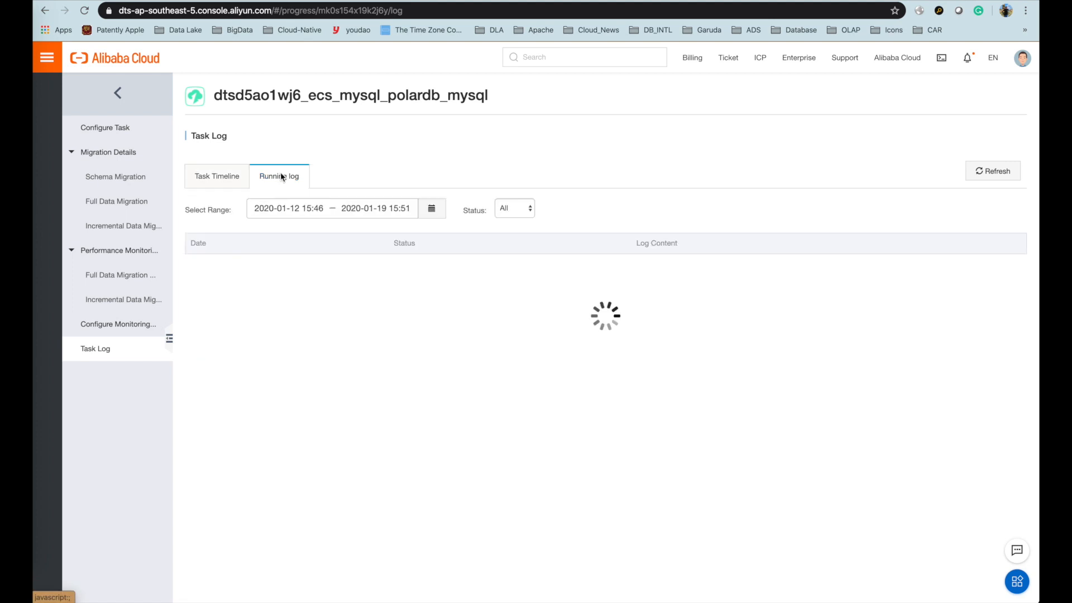
left_click(224, 182)
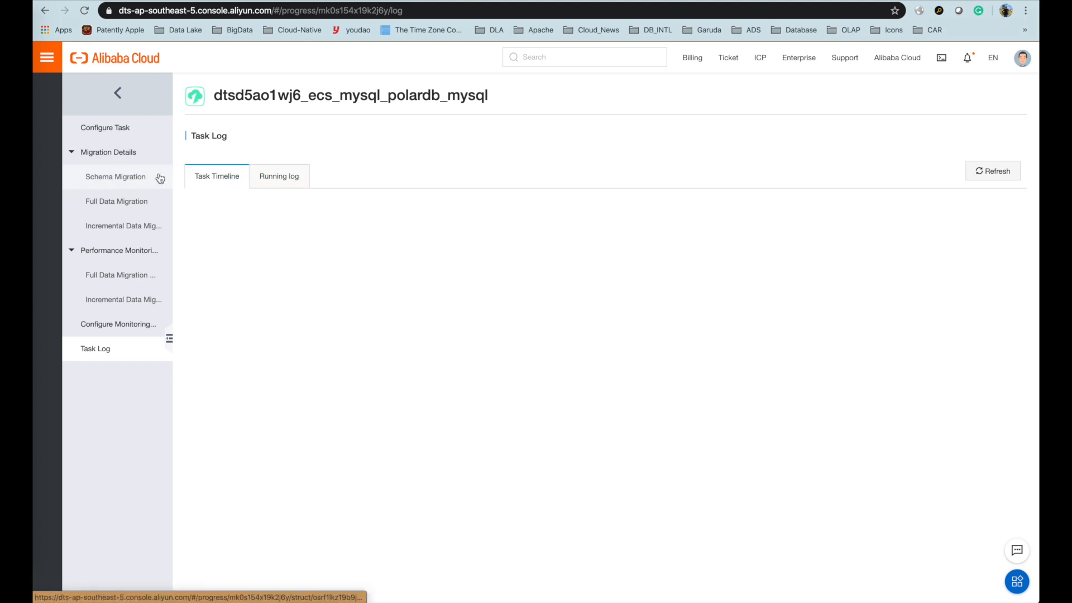
- Revisit the schema, full and incremental migration results for both tables
left_click(120, 177)
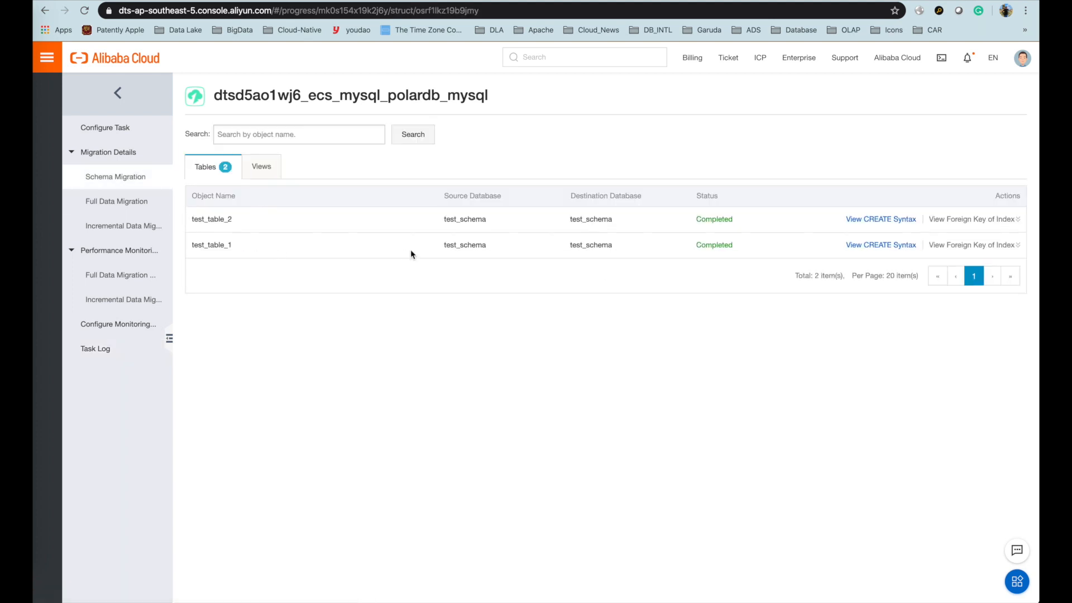
left_click(137, 202)
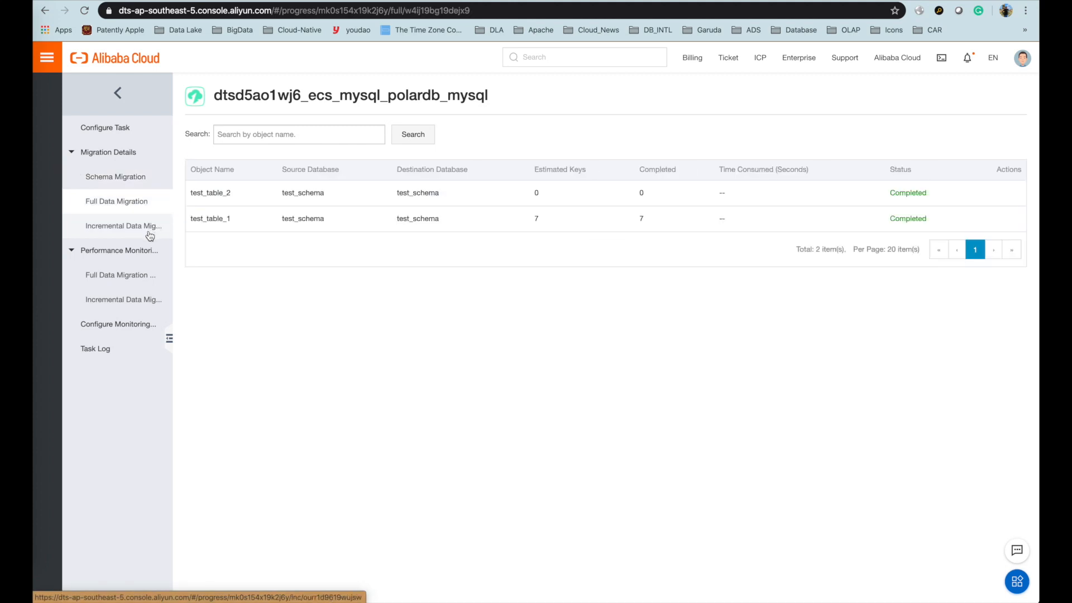
left_click(123, 228)
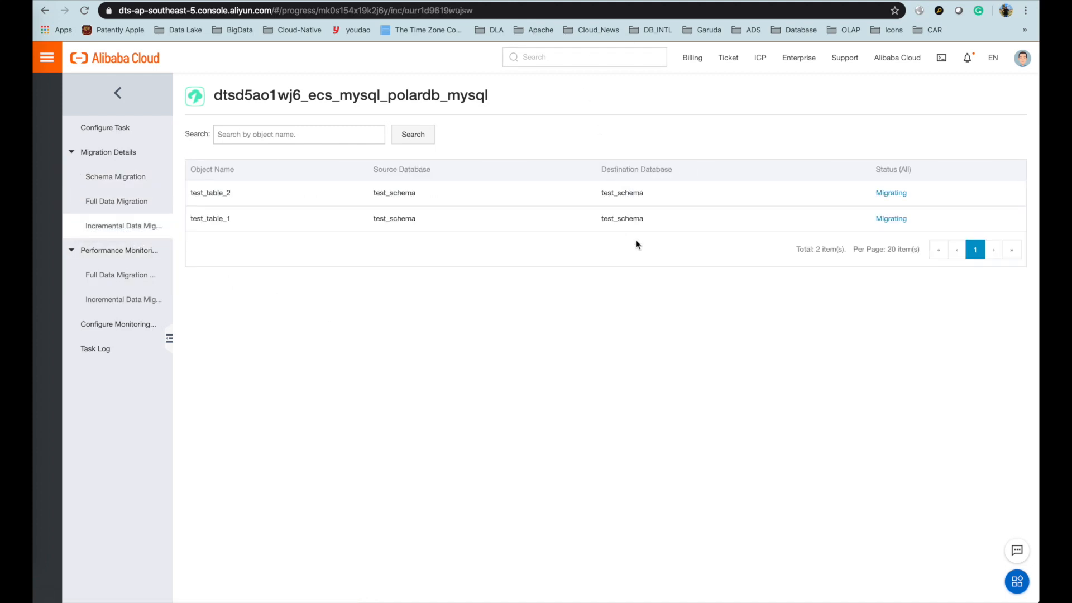
key("super+Tab")
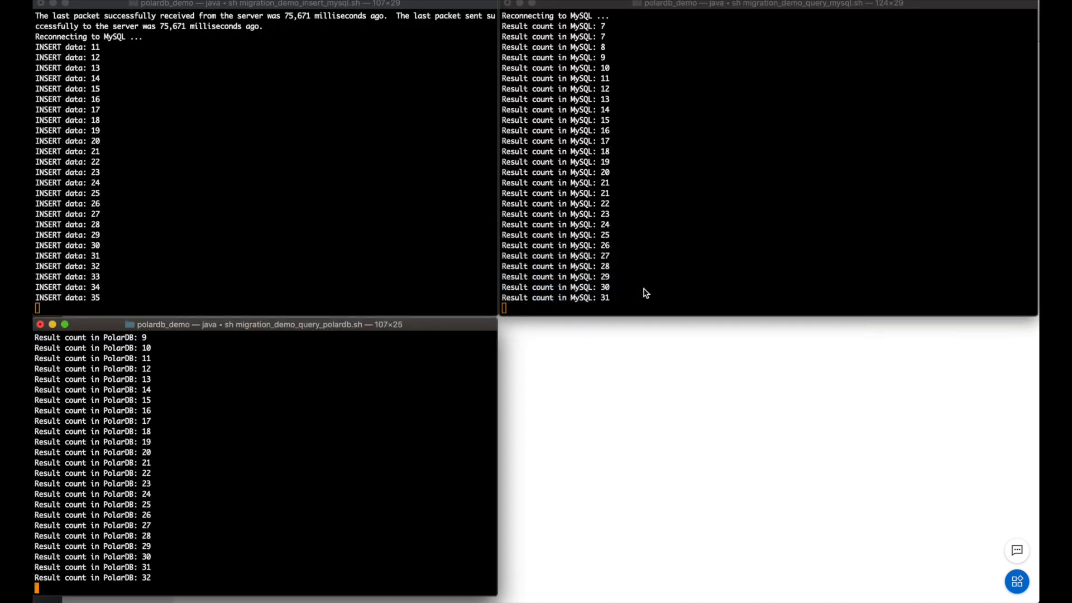
- Watch the MySQL query and insert terminals as inserts reach 38 and PolarDB 34
left_click(611, 255)
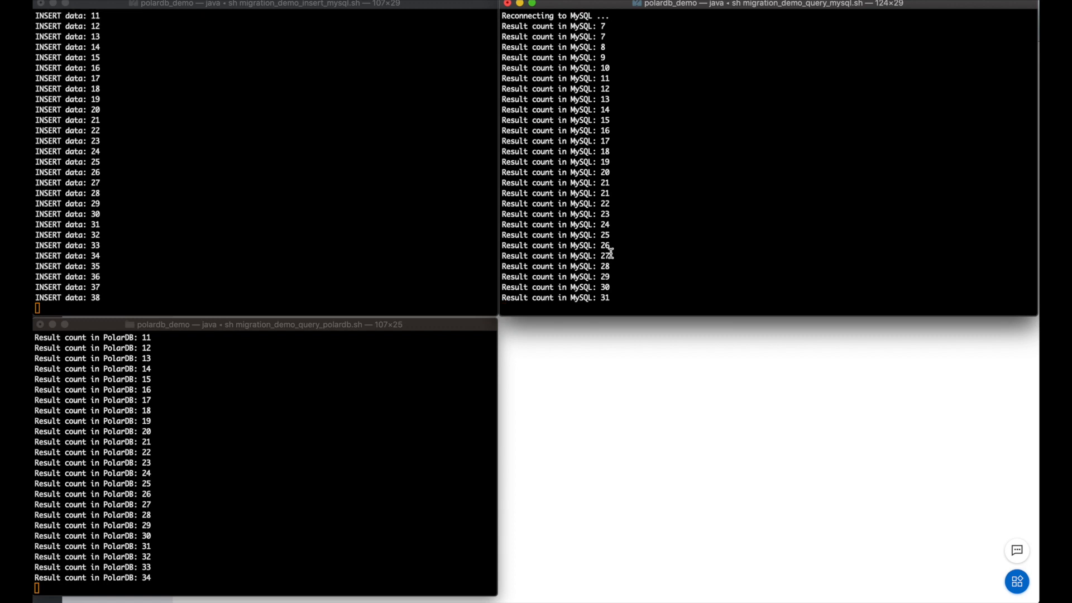
left_click(427, 240)
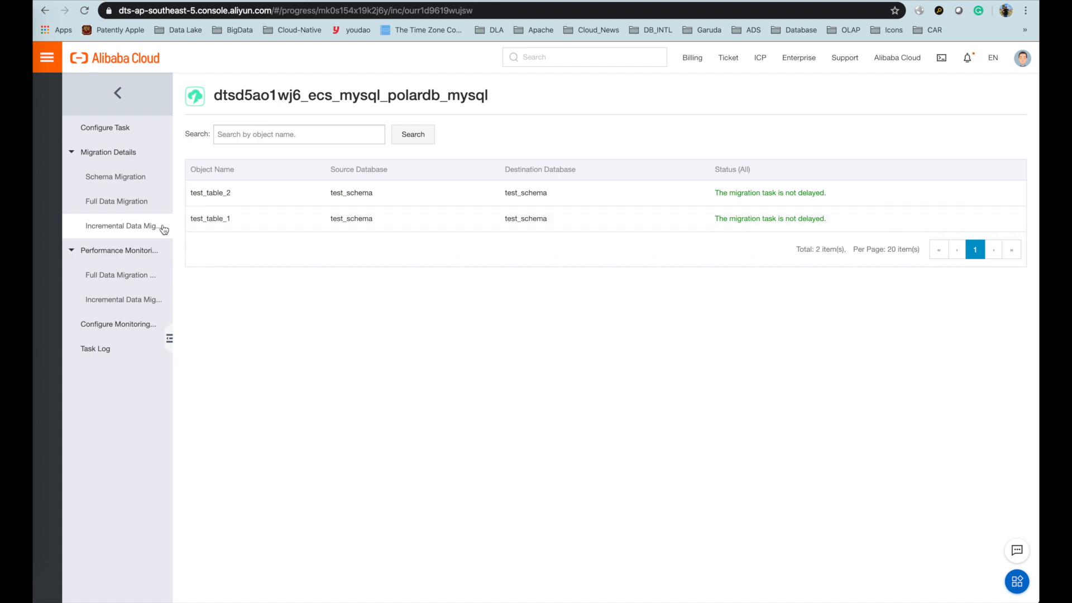
- Confirm on Incremental Data Migration that test_table_1 and test_table_2 are not delayed
left_click(129, 180)
left_click(124, 208)
left_click(120, 226)
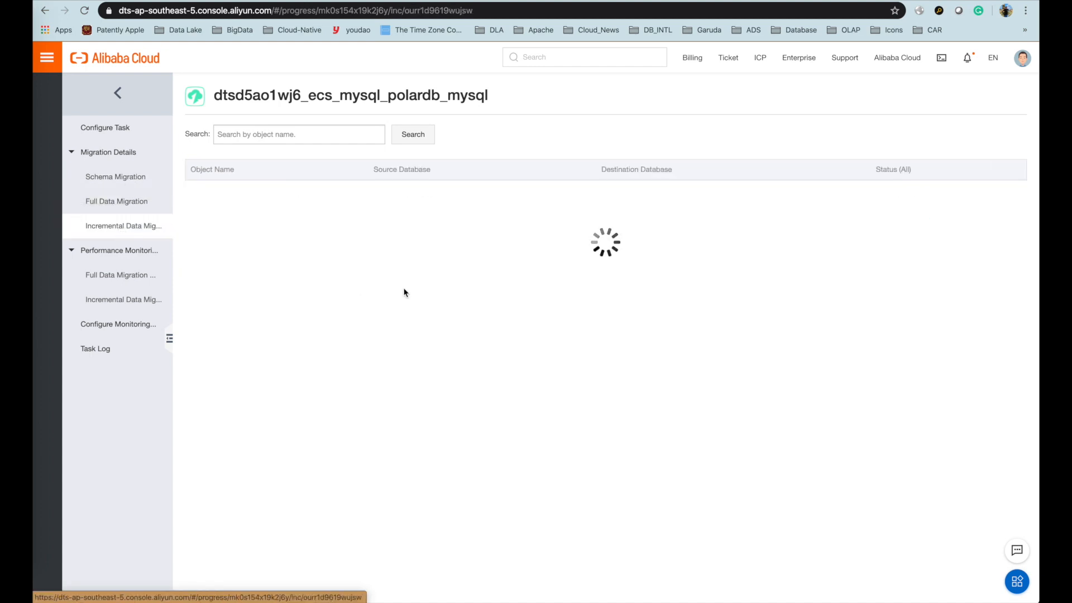
left_click_drag(831, 196, 714, 192)
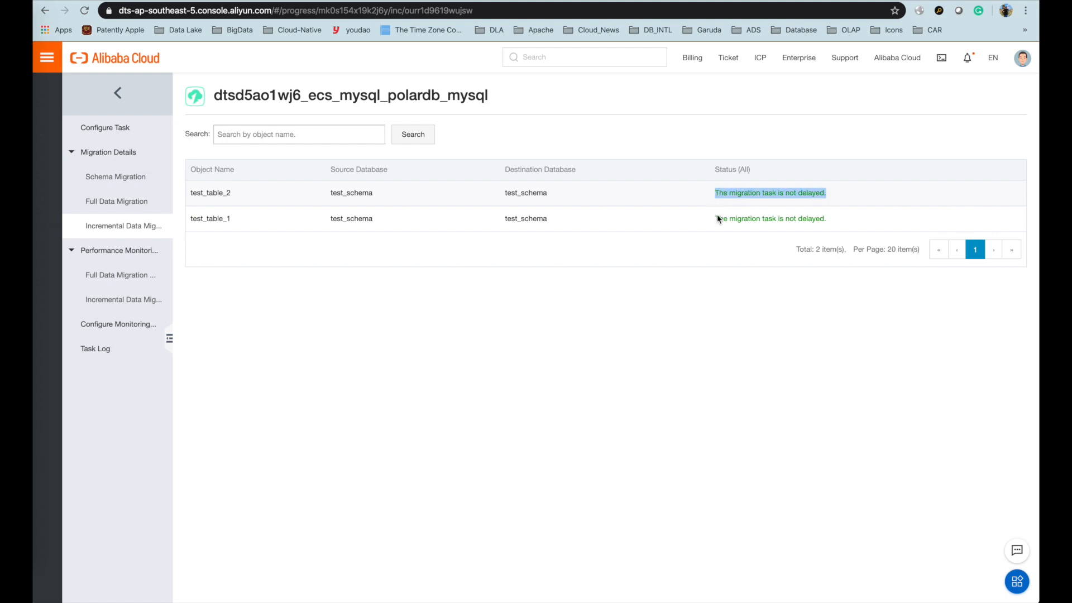
left_click(720, 345)
key("super+Tab")
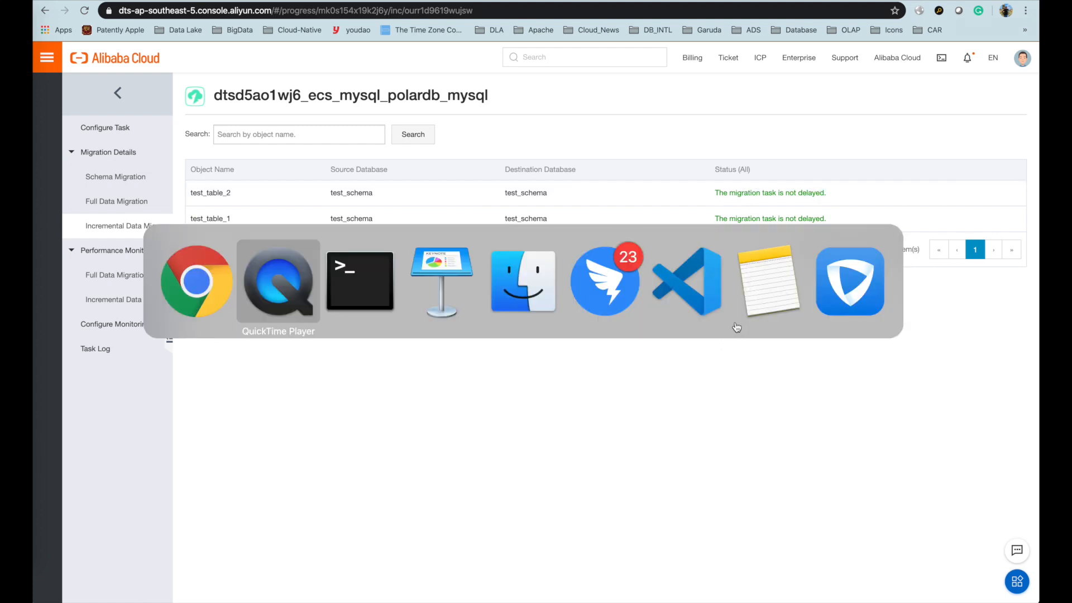
left_click(394, 277)
- Run sh migration_demo_query_mysql.sh in the top-right terminal
left_click(371, 240)
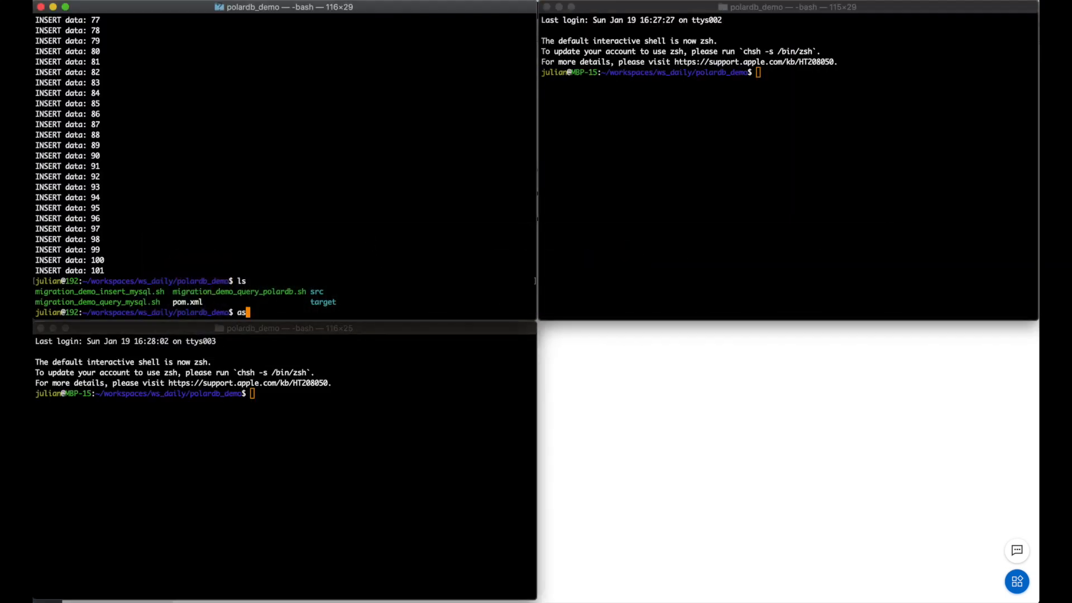
left_click(788, 204)
type("sh mi")
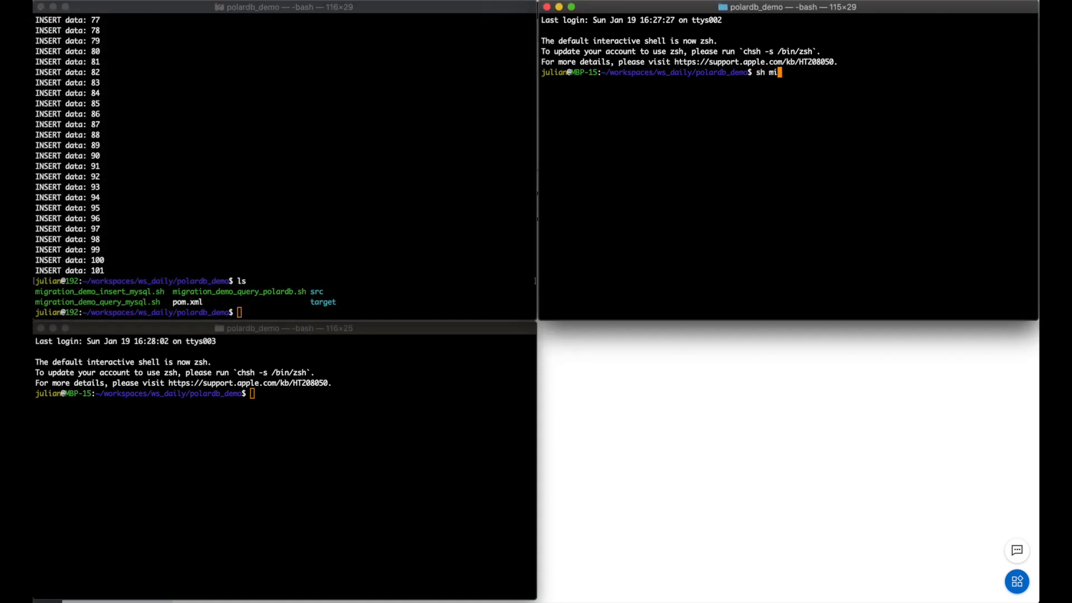
key("Tab")
type("q")
key("Tab")
type("m")
key("Tab")
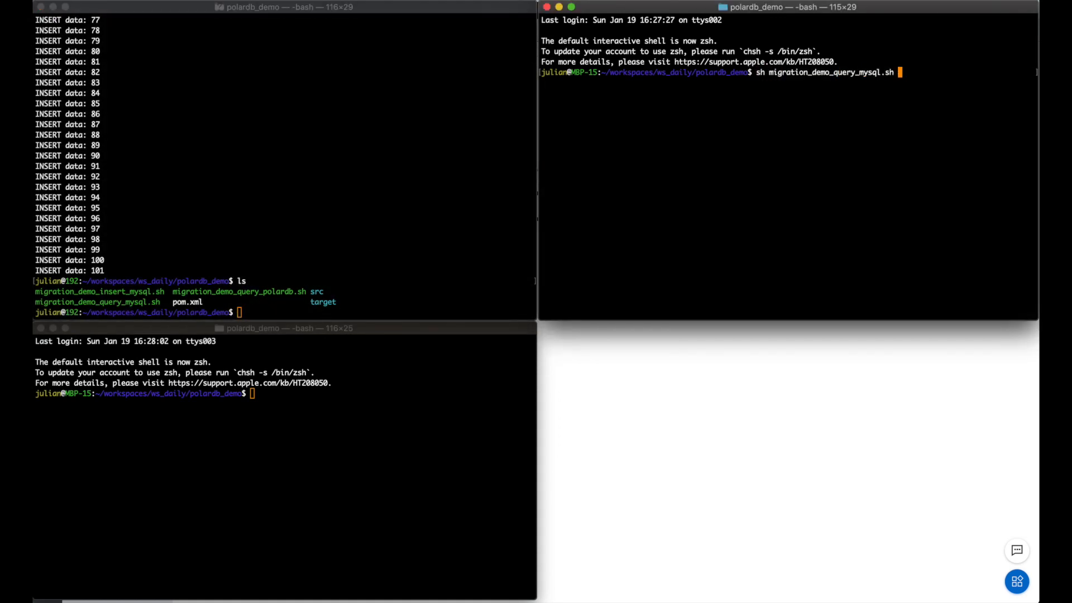
key("Return")
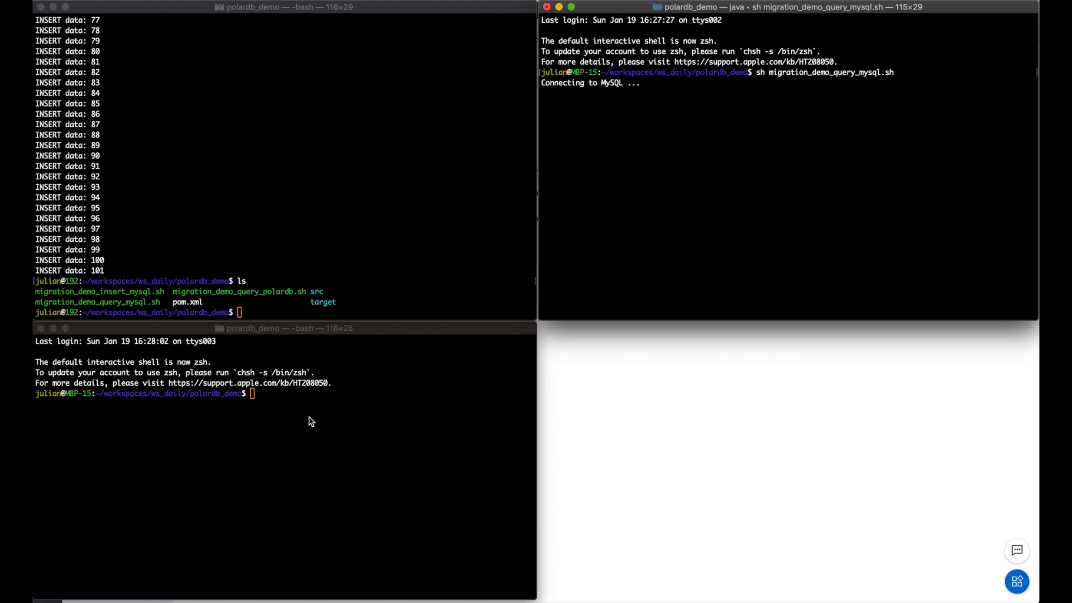
- Run sh migration_demo_query_polardb.sh in the bottom-left terminal
left_click(309, 418)
type("sh mi")
key("BackSpace")
key("BackSpace")
type("my")
key("BackSpace")
type("i")
key("Tab")
type("qu")
key("Tab")
type("p")
key("Tab")
key("Return")
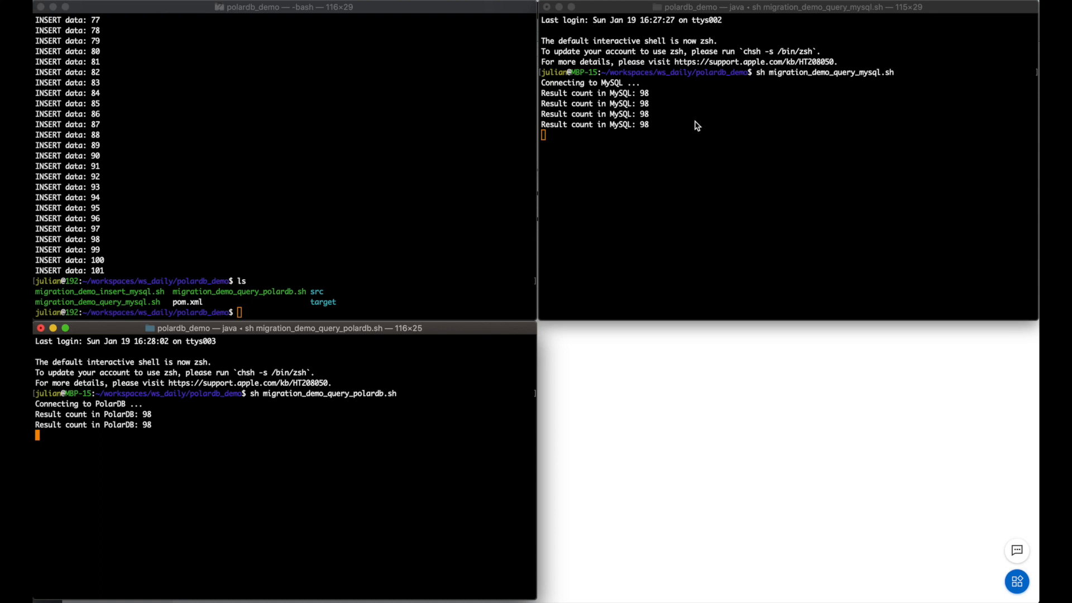
- Start sh migration_demo_insert_mysql.sh top-left after reloading the DTS page, counts at 98
left_click(416, 147)
left_click(595, 225)
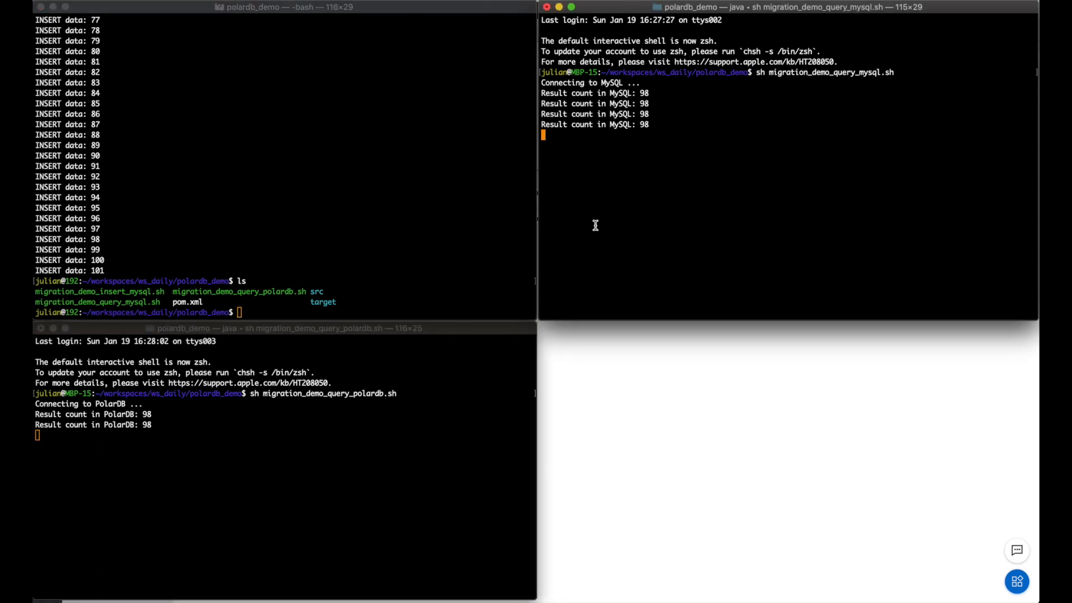
left_click(419, 424)
left_click(454, 204)
left_click(705, 208)
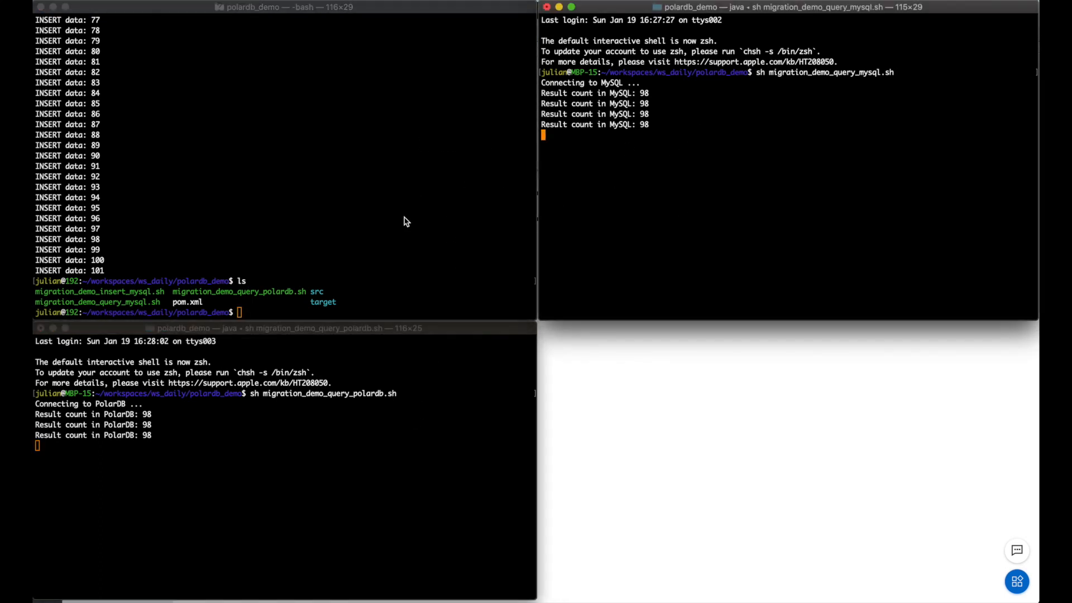
left_click(450, 244)
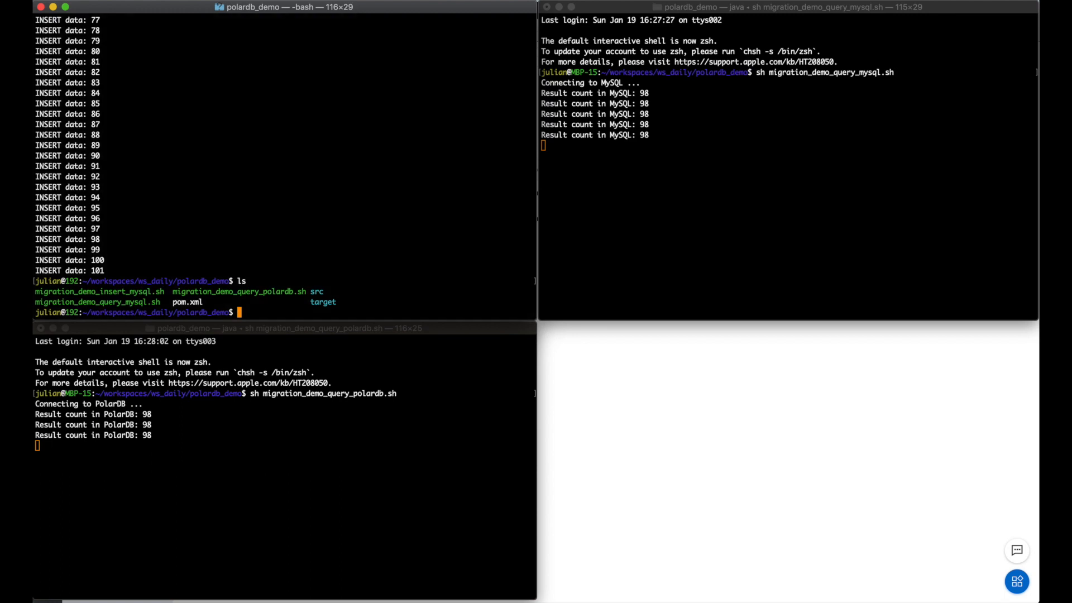
type("sh mi")
key("Tab")
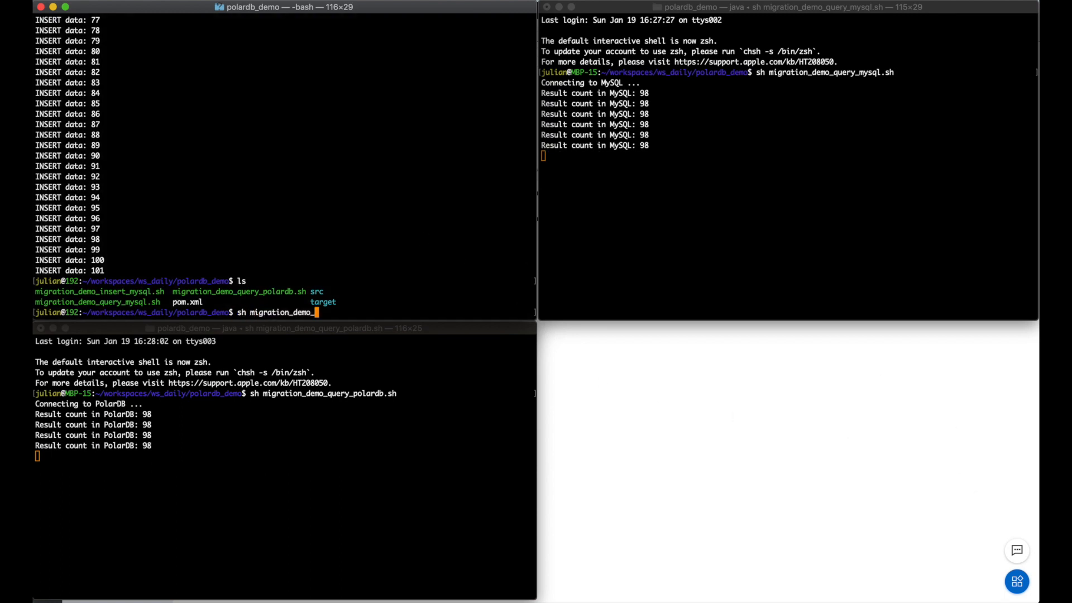
type("i")
key("Tab")
key("super+Tab")
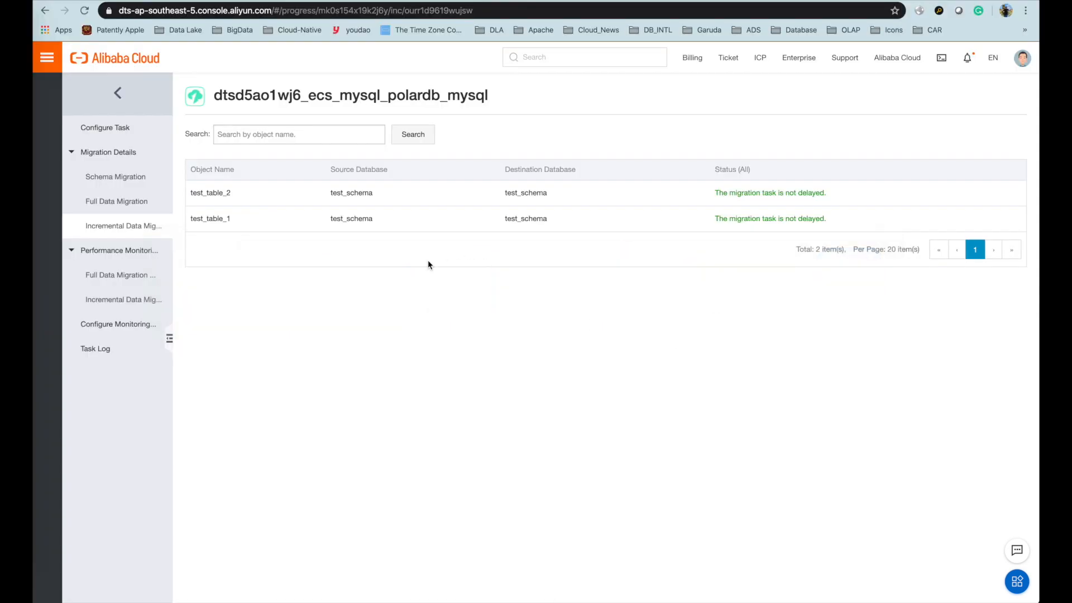
key("super+r")
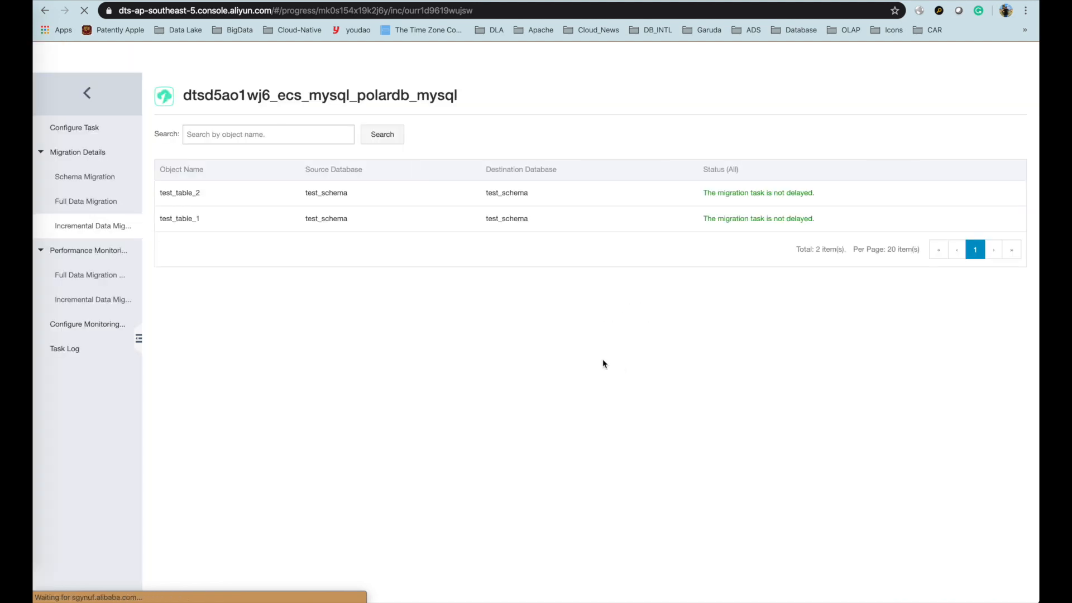
key("super+Tab")
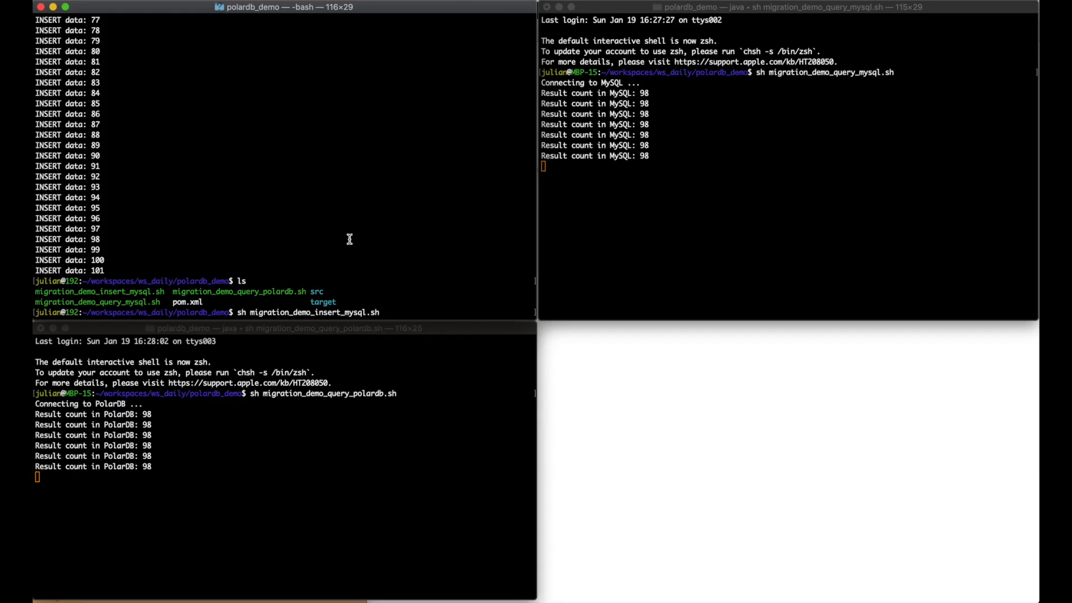
key("Return")
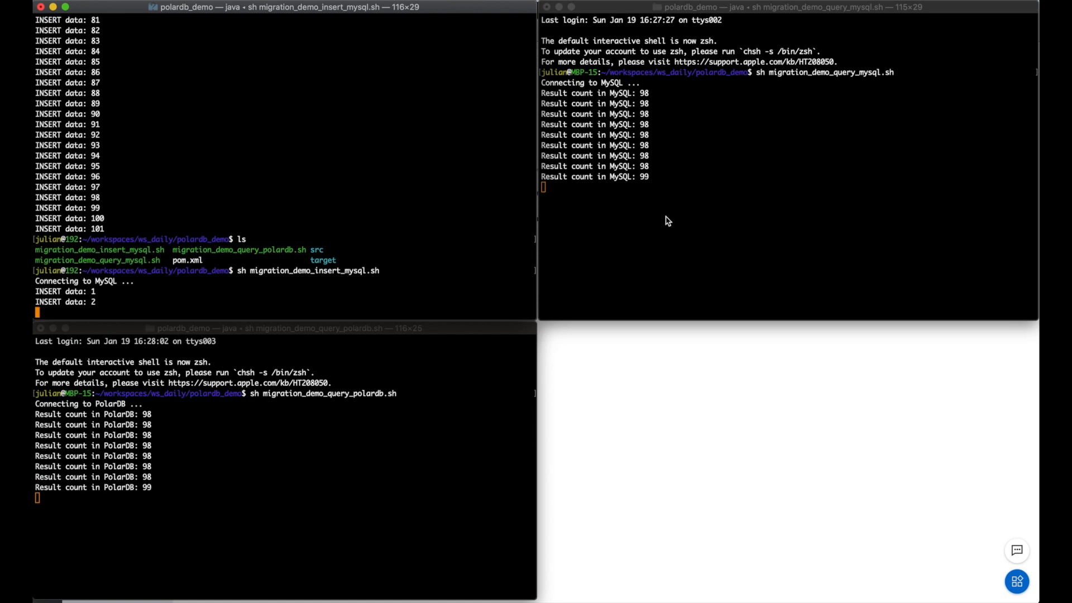
- Check the DTS console, then compare PolarDB, MySQL and insert terminal counts as inserts run
key("super+Tab")
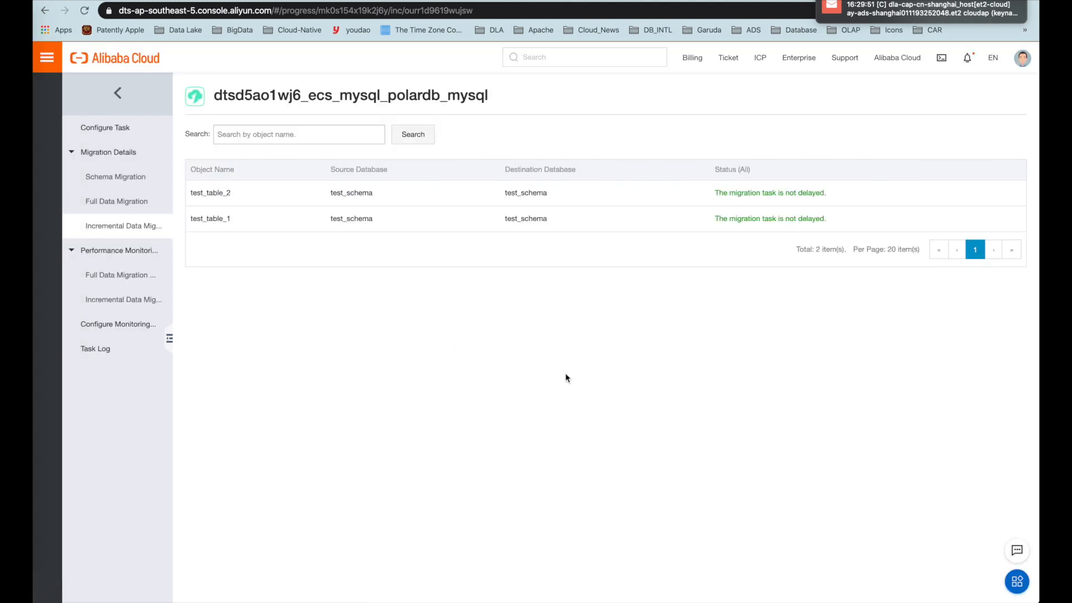
key("super+Tab")
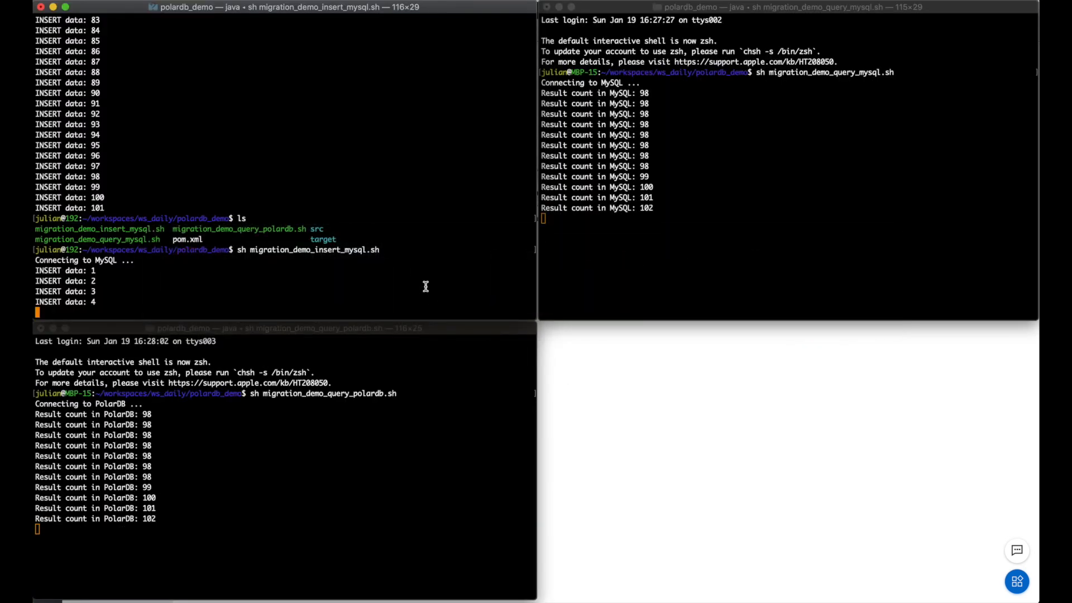
left_click(392, 366)
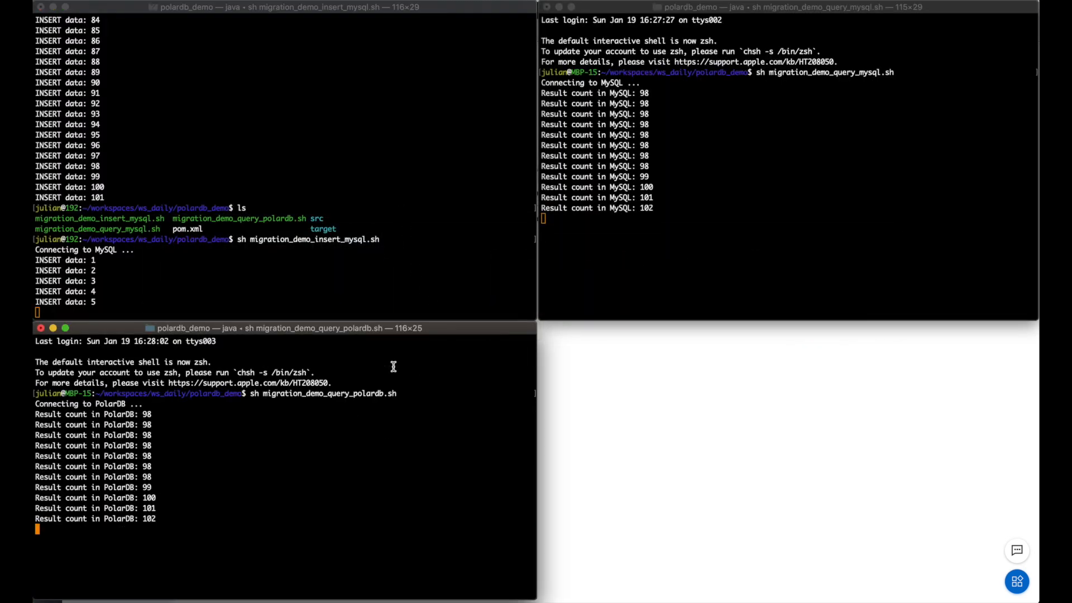
left_click(668, 235)
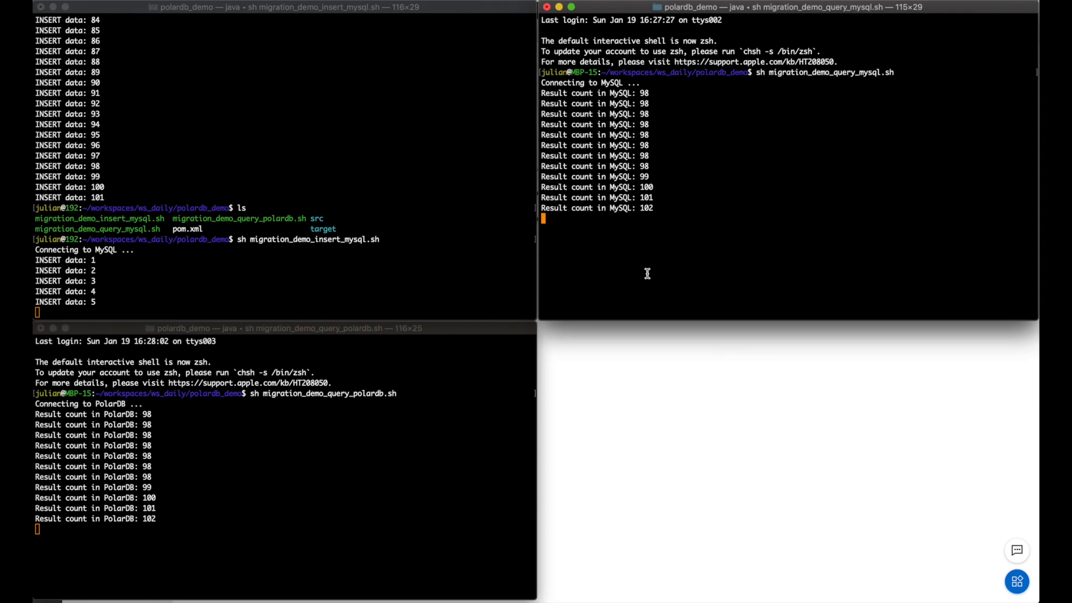
left_click(455, 237)
left_click(474, 437)
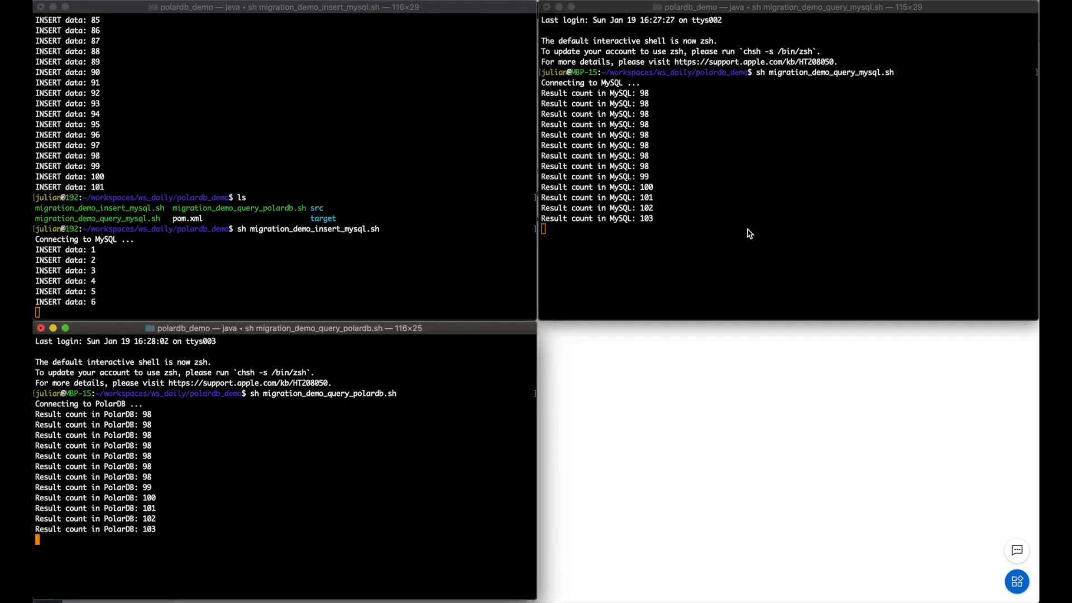
left_click(747, 228)
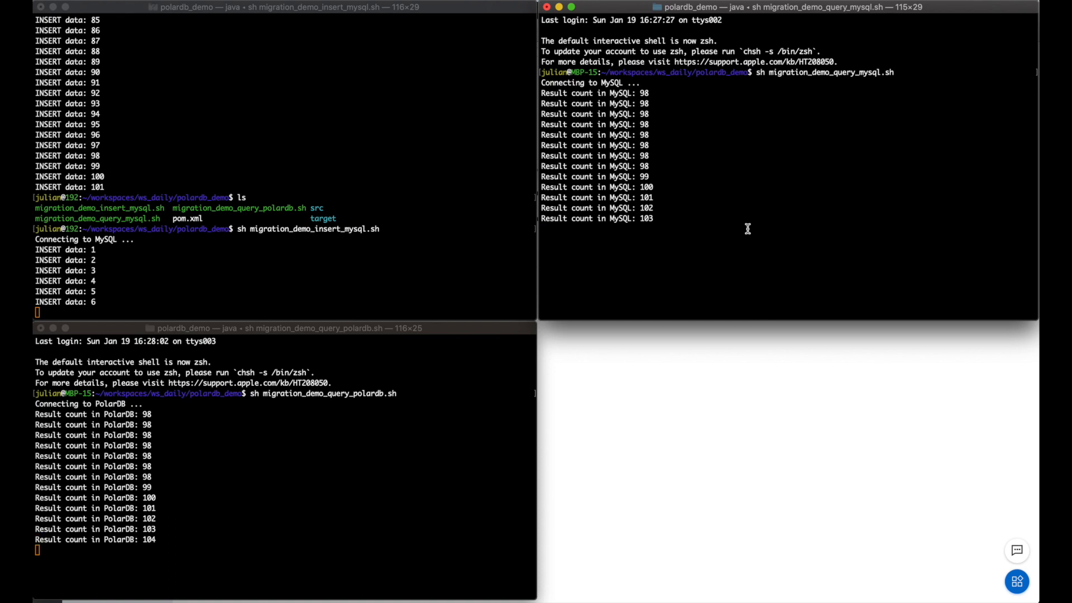
- Reload the incremental migration page and confirm both tables are not delayed
key("super+Tab")
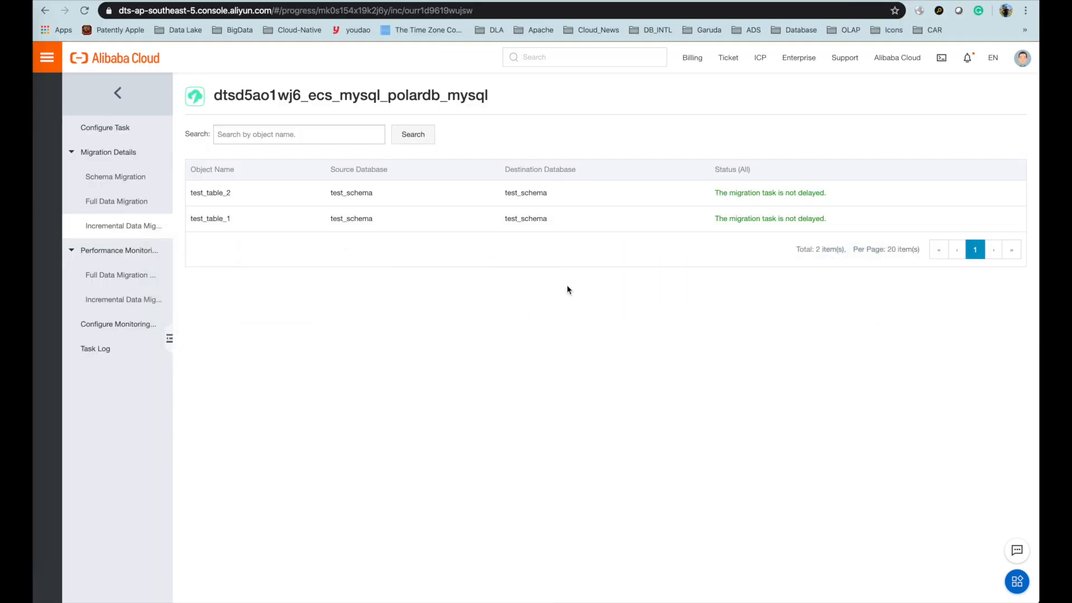
key("super+r")
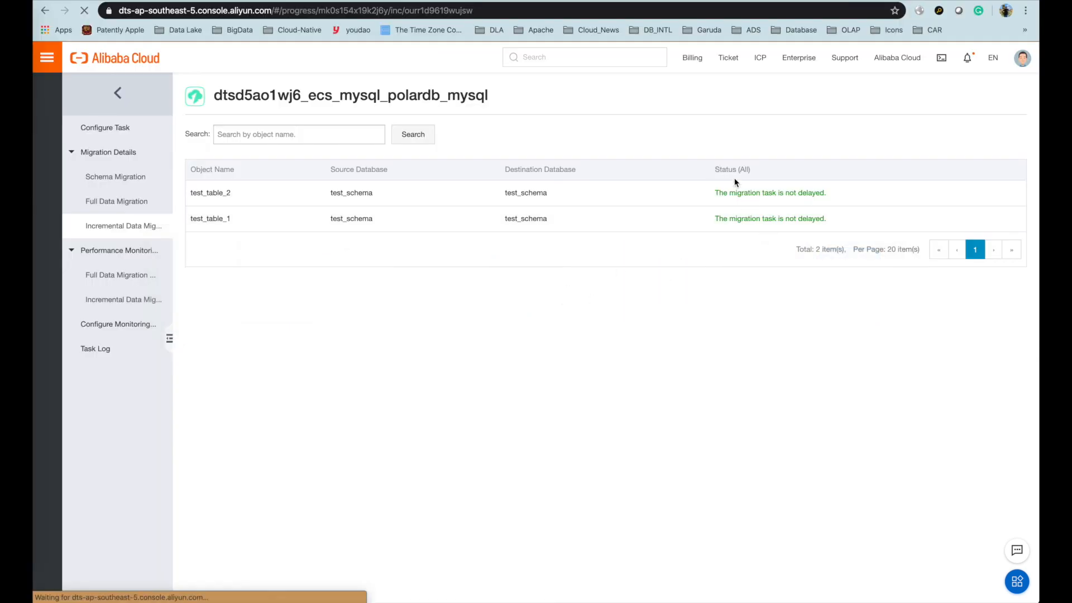
left_click_drag(773, 193, 827, 220)
left_click(744, 258)
key("super+Tab")
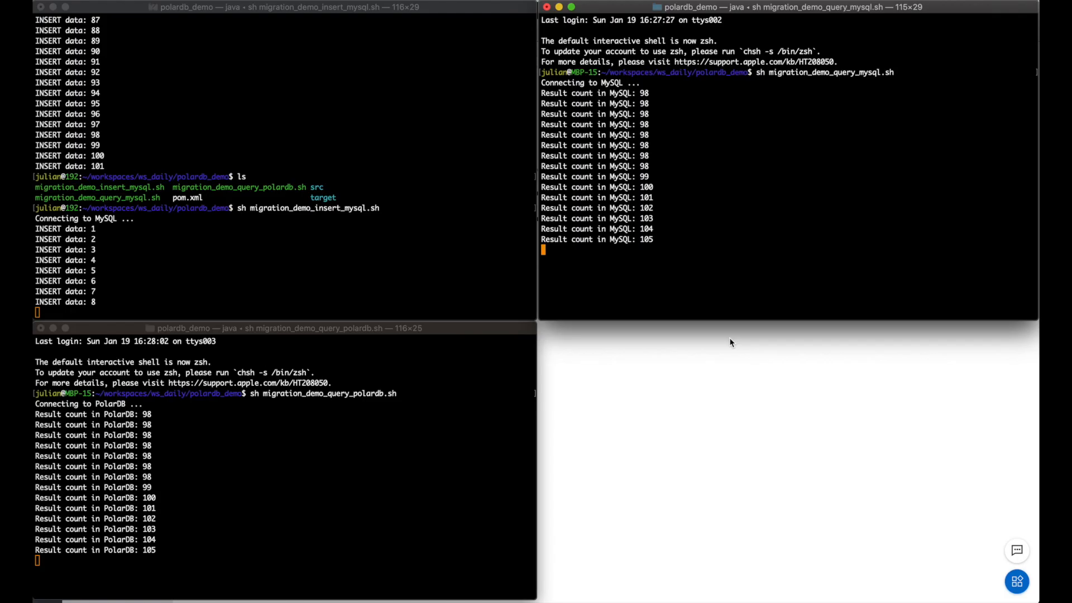
- Watch MySQL and PolarDB counts both rise to 108, then reload the DTS incremental page
left_click(396, 445)
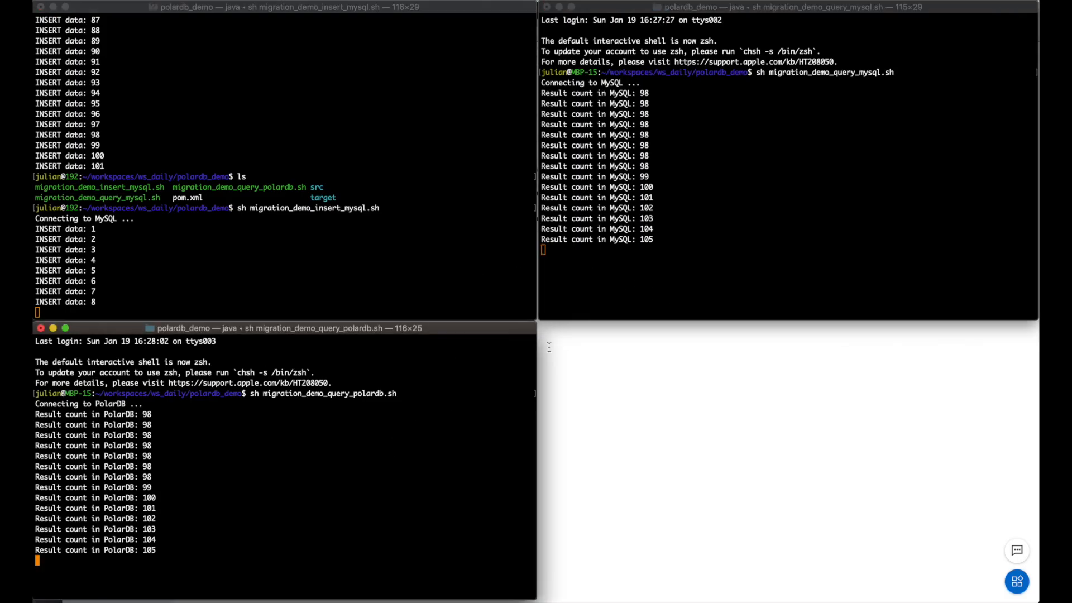
left_click(664, 239)
left_click(436, 269)
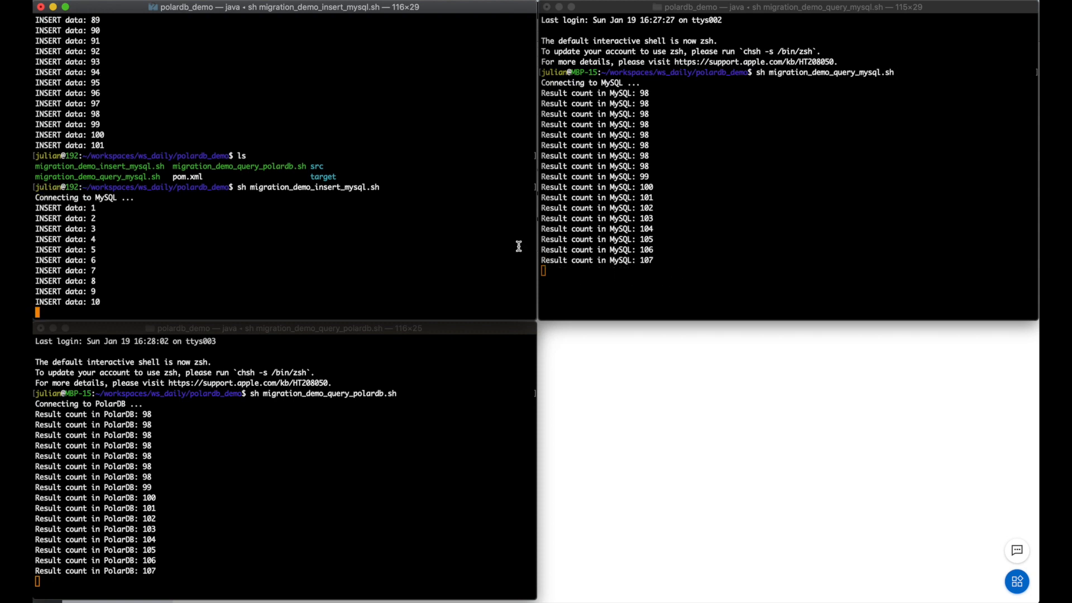
left_click(587, 316)
left_click(419, 417)
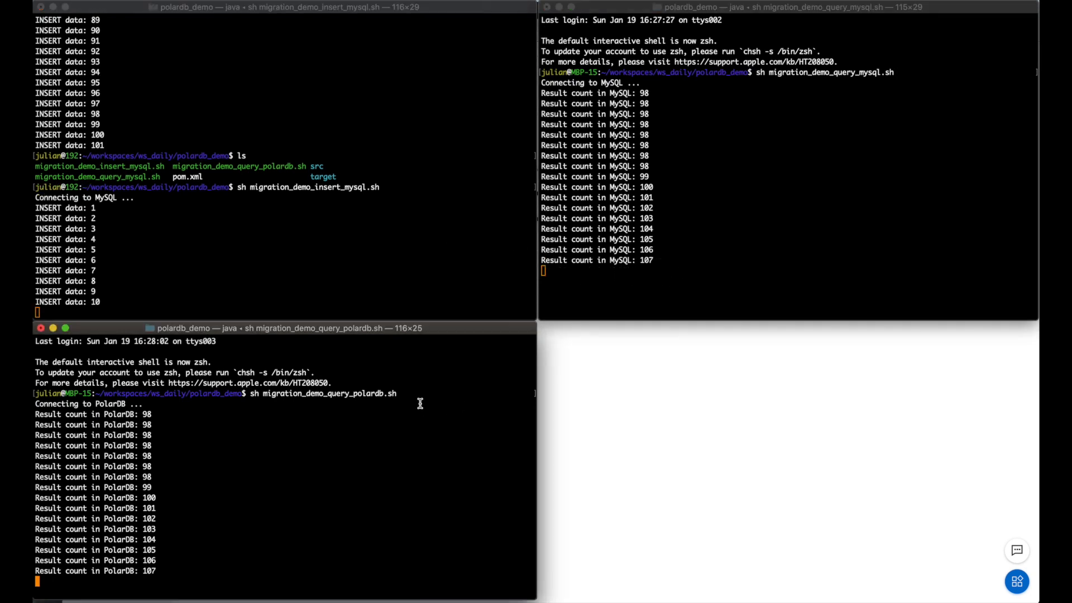
left_click(407, 232)
left_click(571, 310)
left_click(419, 422)
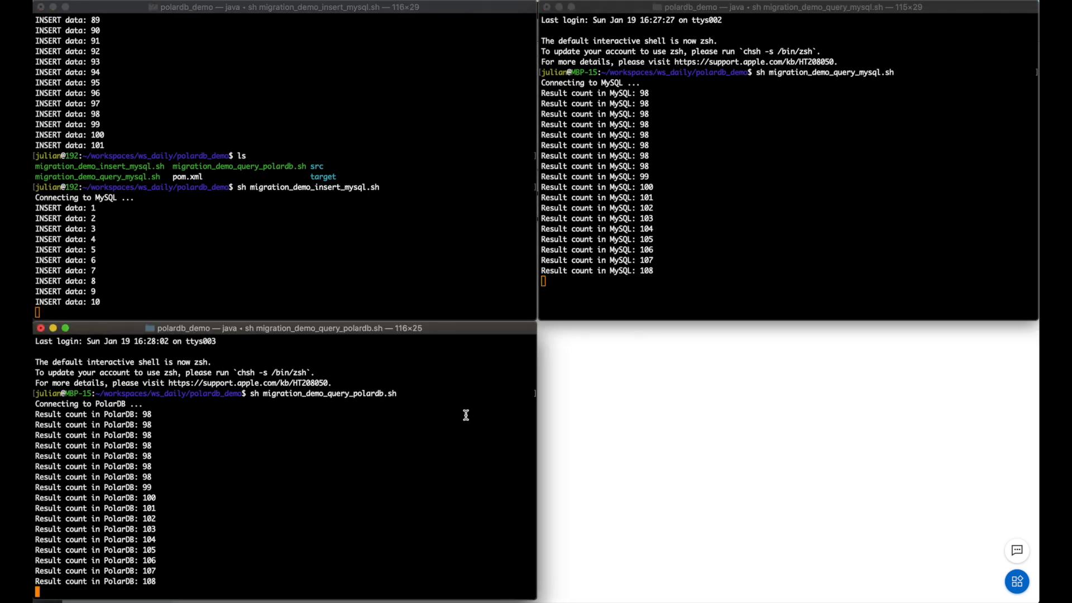
key("super+Tab")
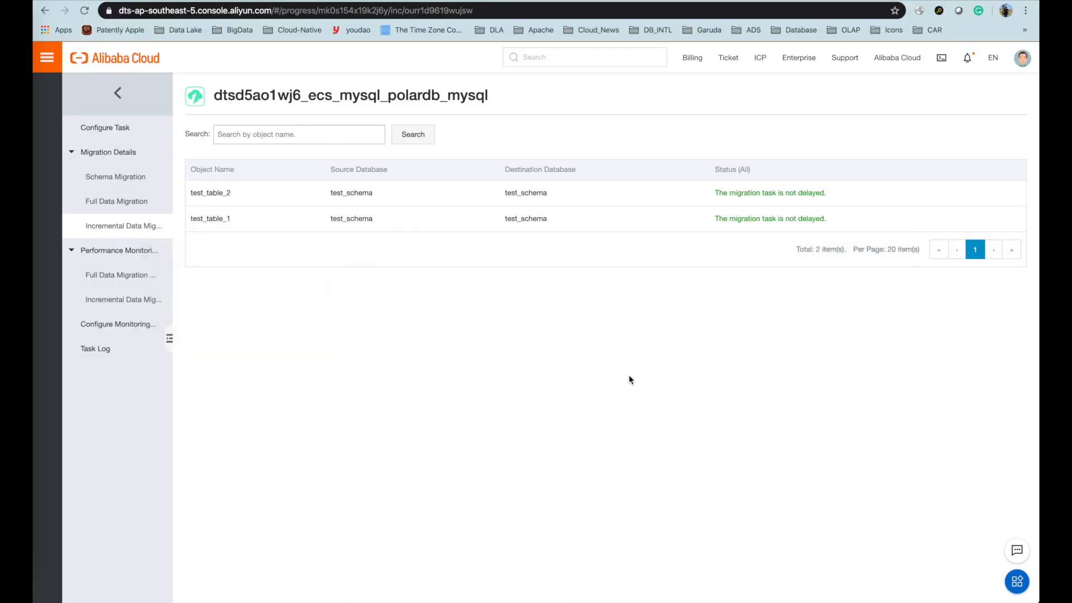
key("super+r")
left_click(125, 286)
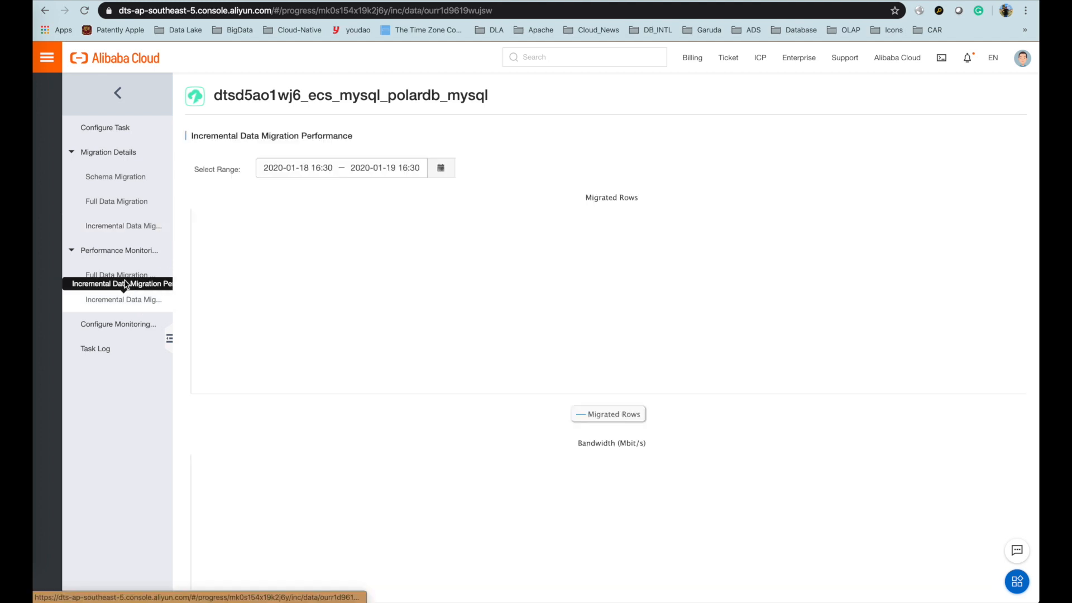
left_click(117, 329)
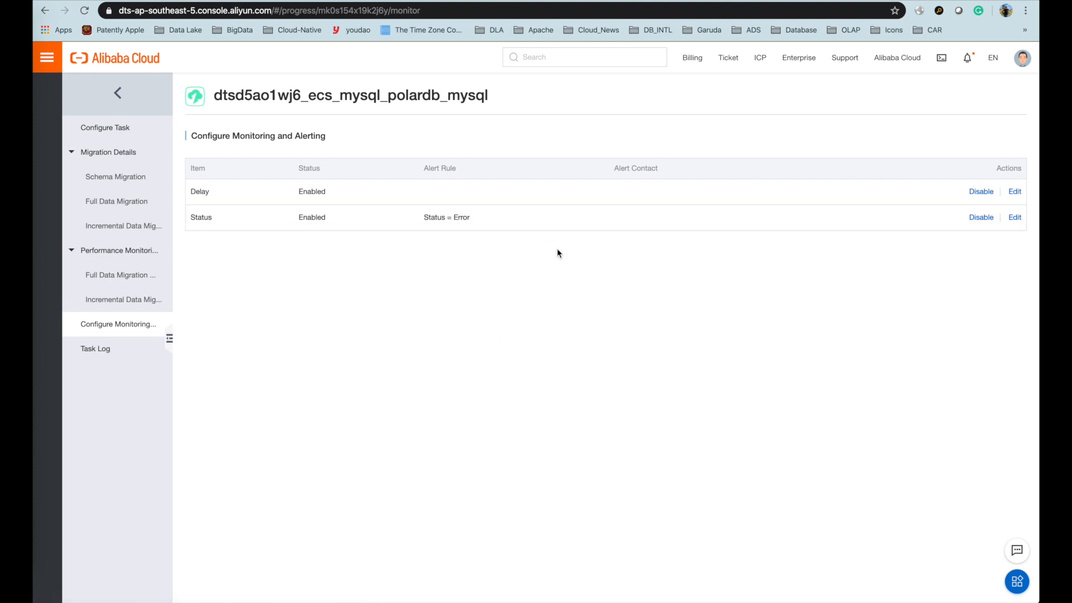
left_click(111, 352)
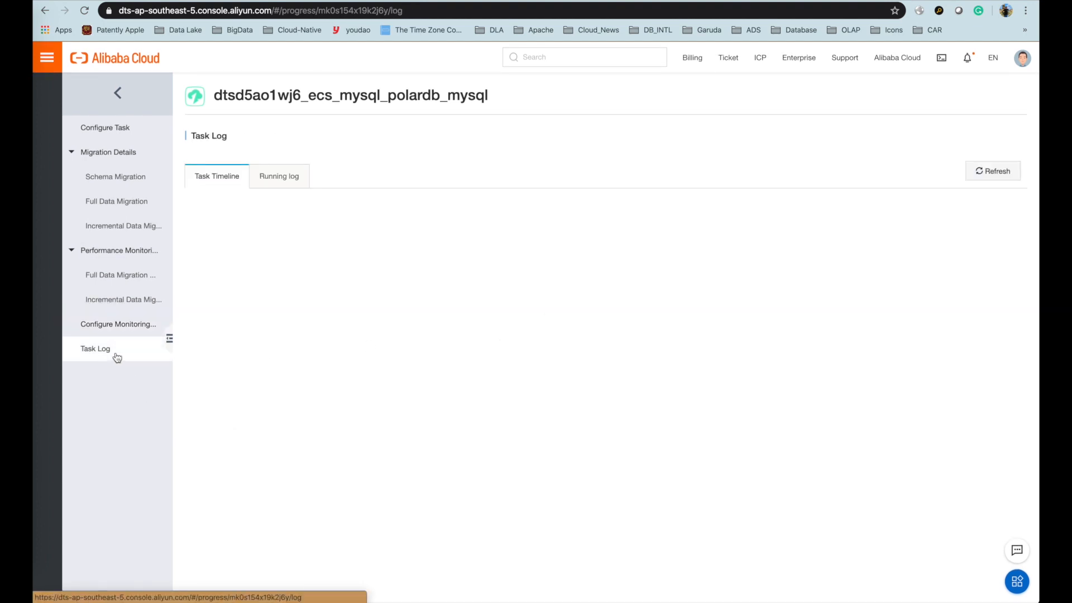
left_click(137, 228)
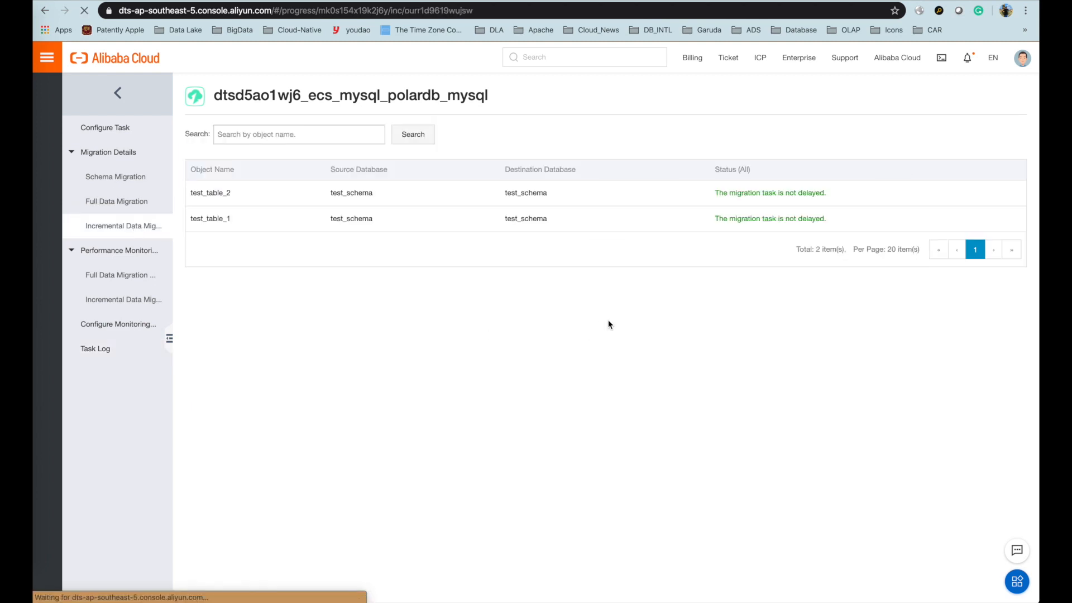
key("super+Tab")
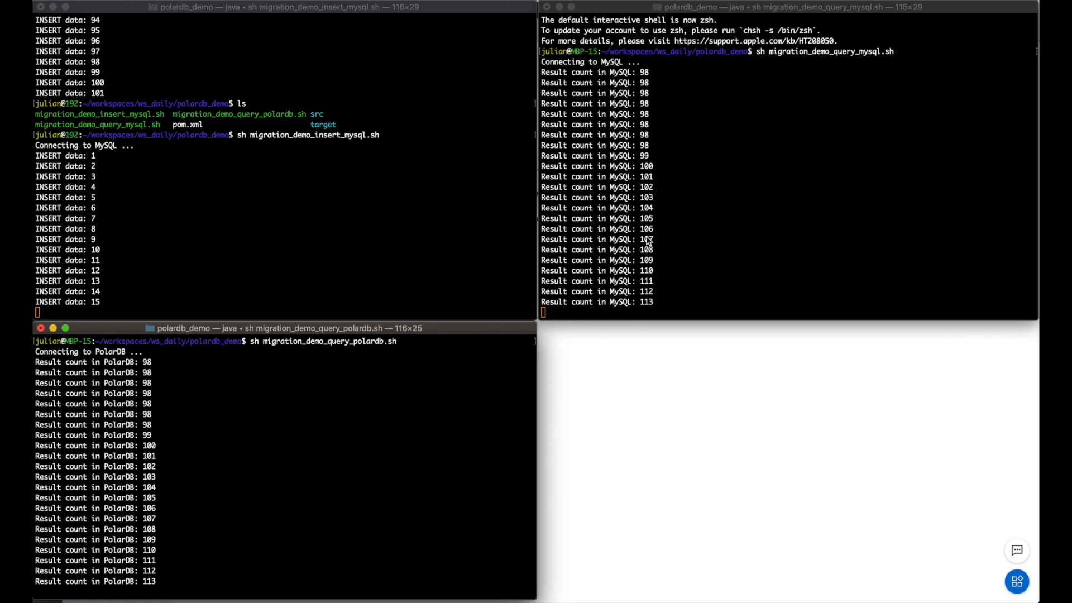
- Stop the insert script and the MySQL and PolarDB count queries, both counts ending at 114
left_click(467, 233)
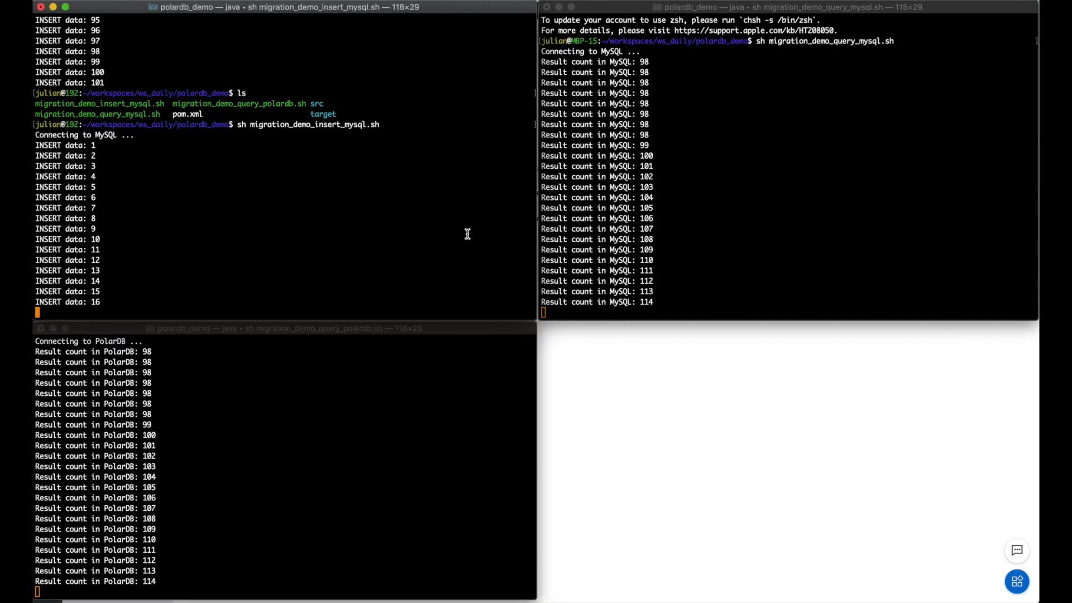
key("ctrl+c")
left_click(751, 212)
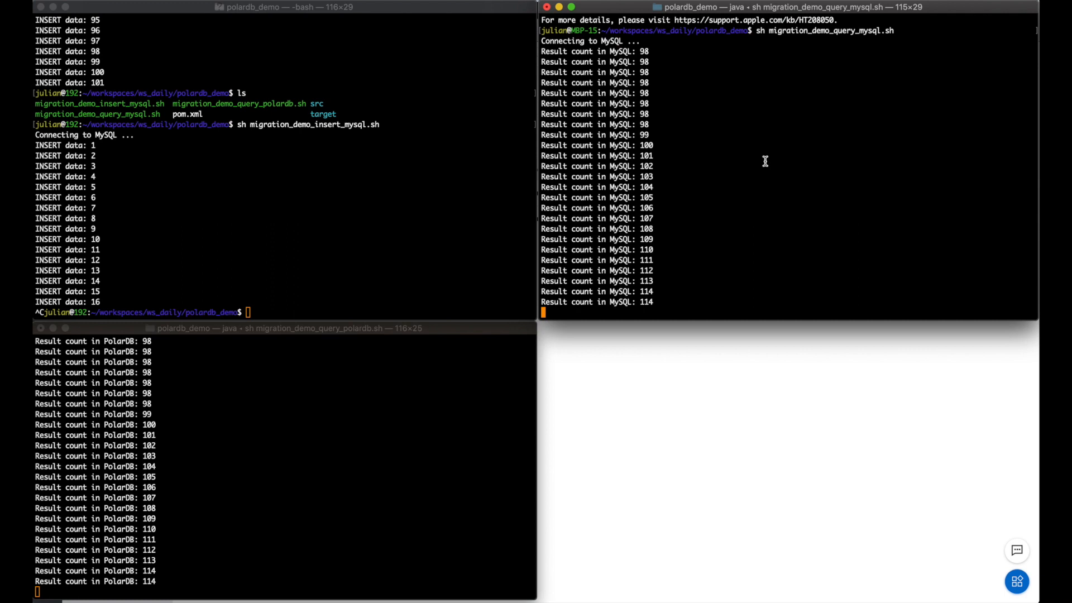
key("ctrl+c")
left_click(400, 434)
key("ctrl+c")
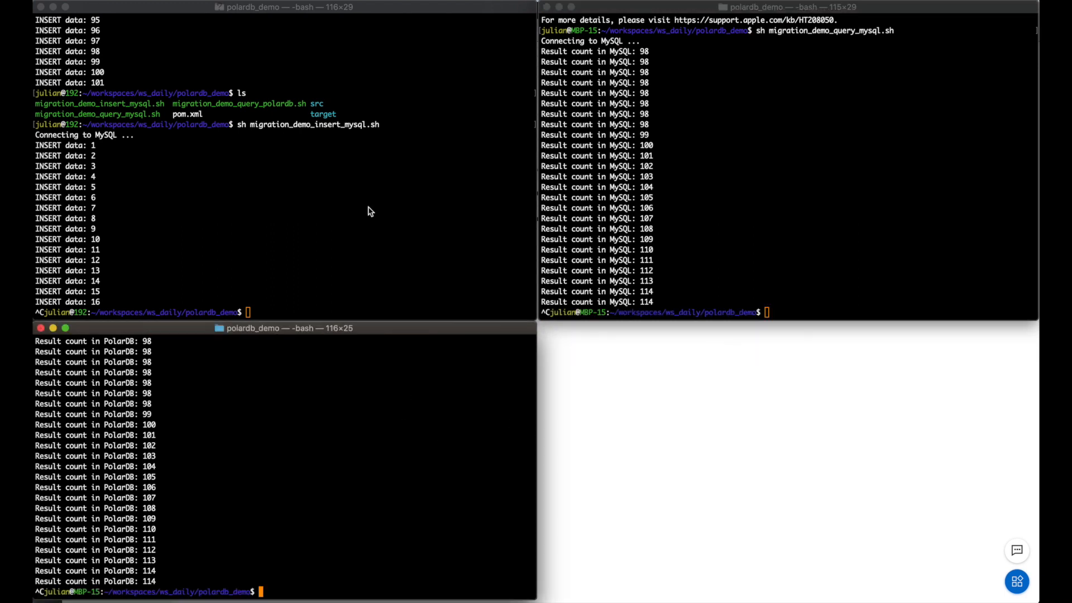
- Switch from the terminals to QuickTime Player showing the Migration Process slide
left_click(434, 204)
key("super+Tab")
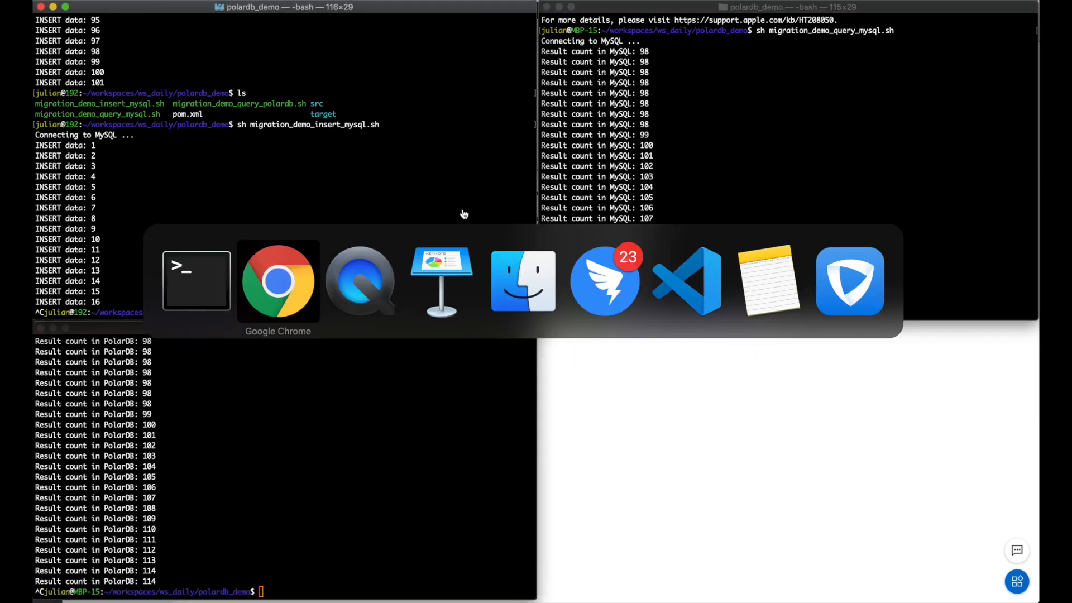
key("super+Tab")
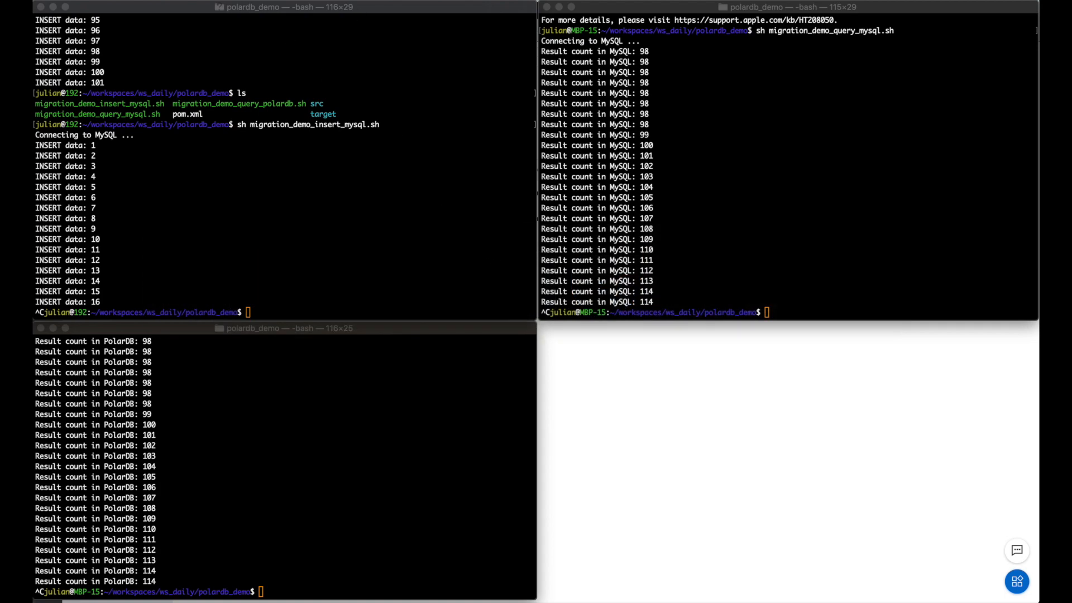